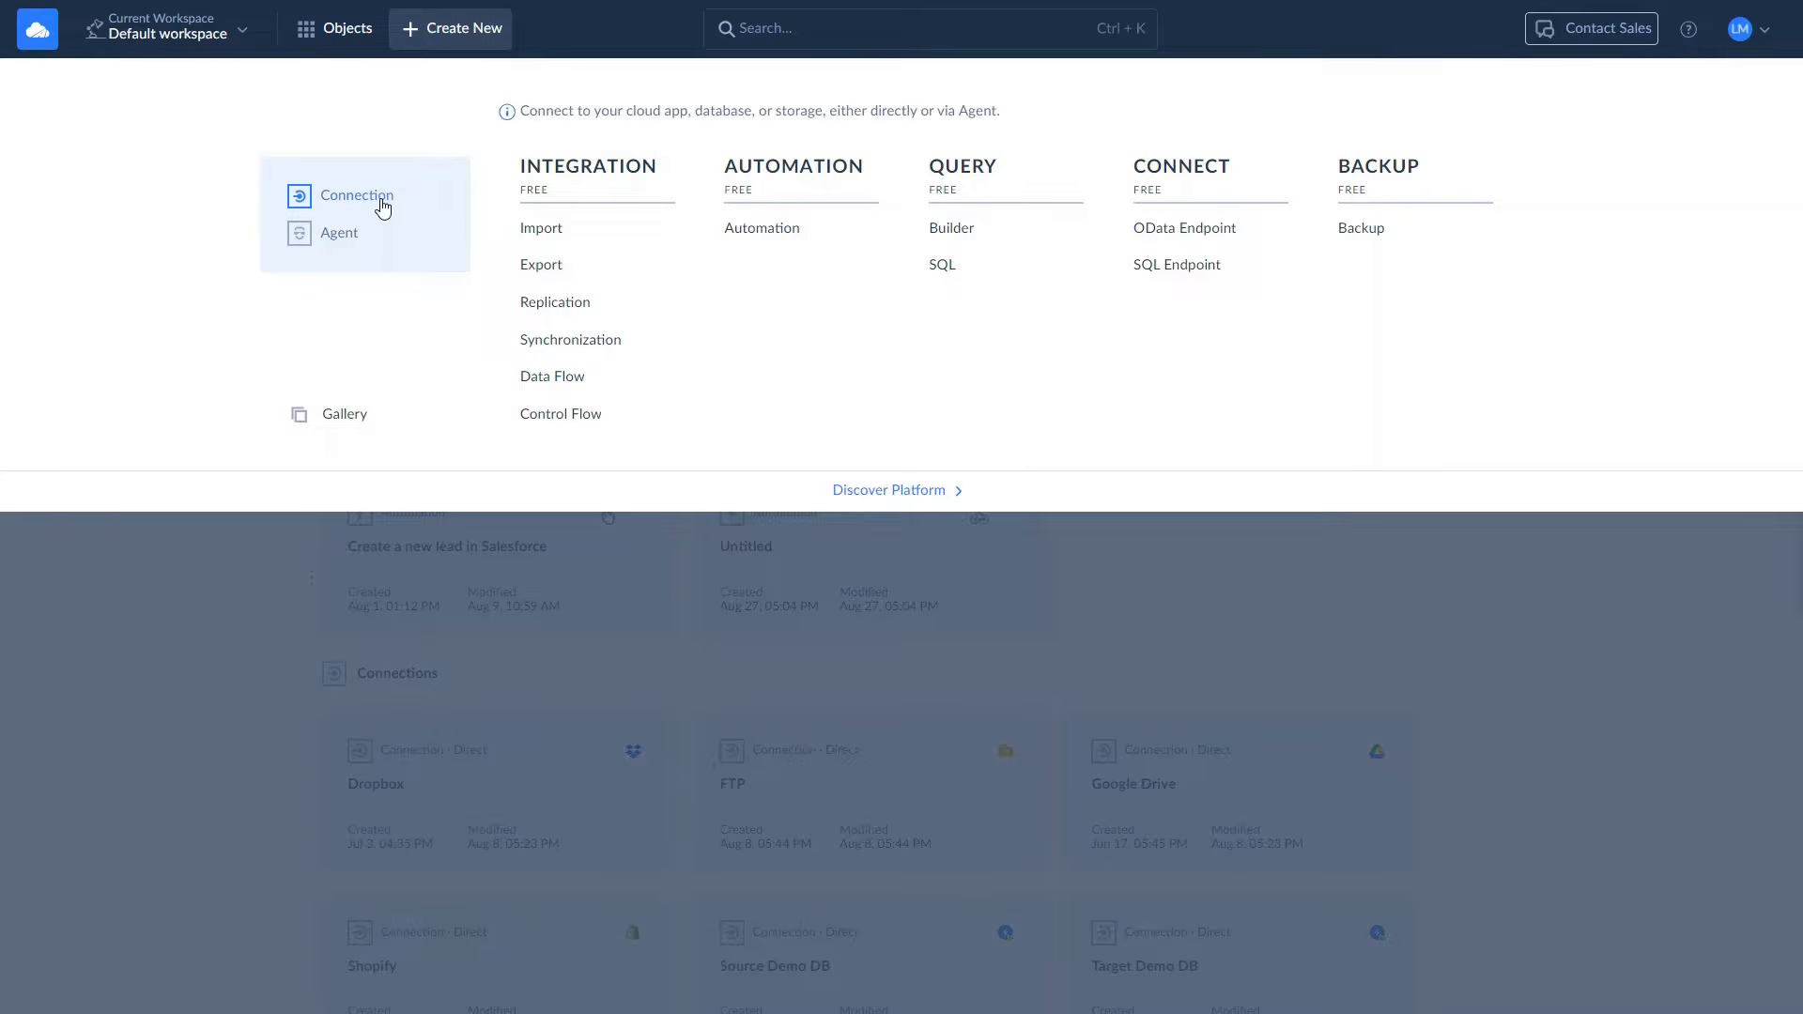
Step: Create a QuickBooks Online connection in the Sandbox environment and authorize its access to QuickBooks
{"action": "left_click", "coordinate": [801, 161]}
{"action": "type", "text": "Quick"}
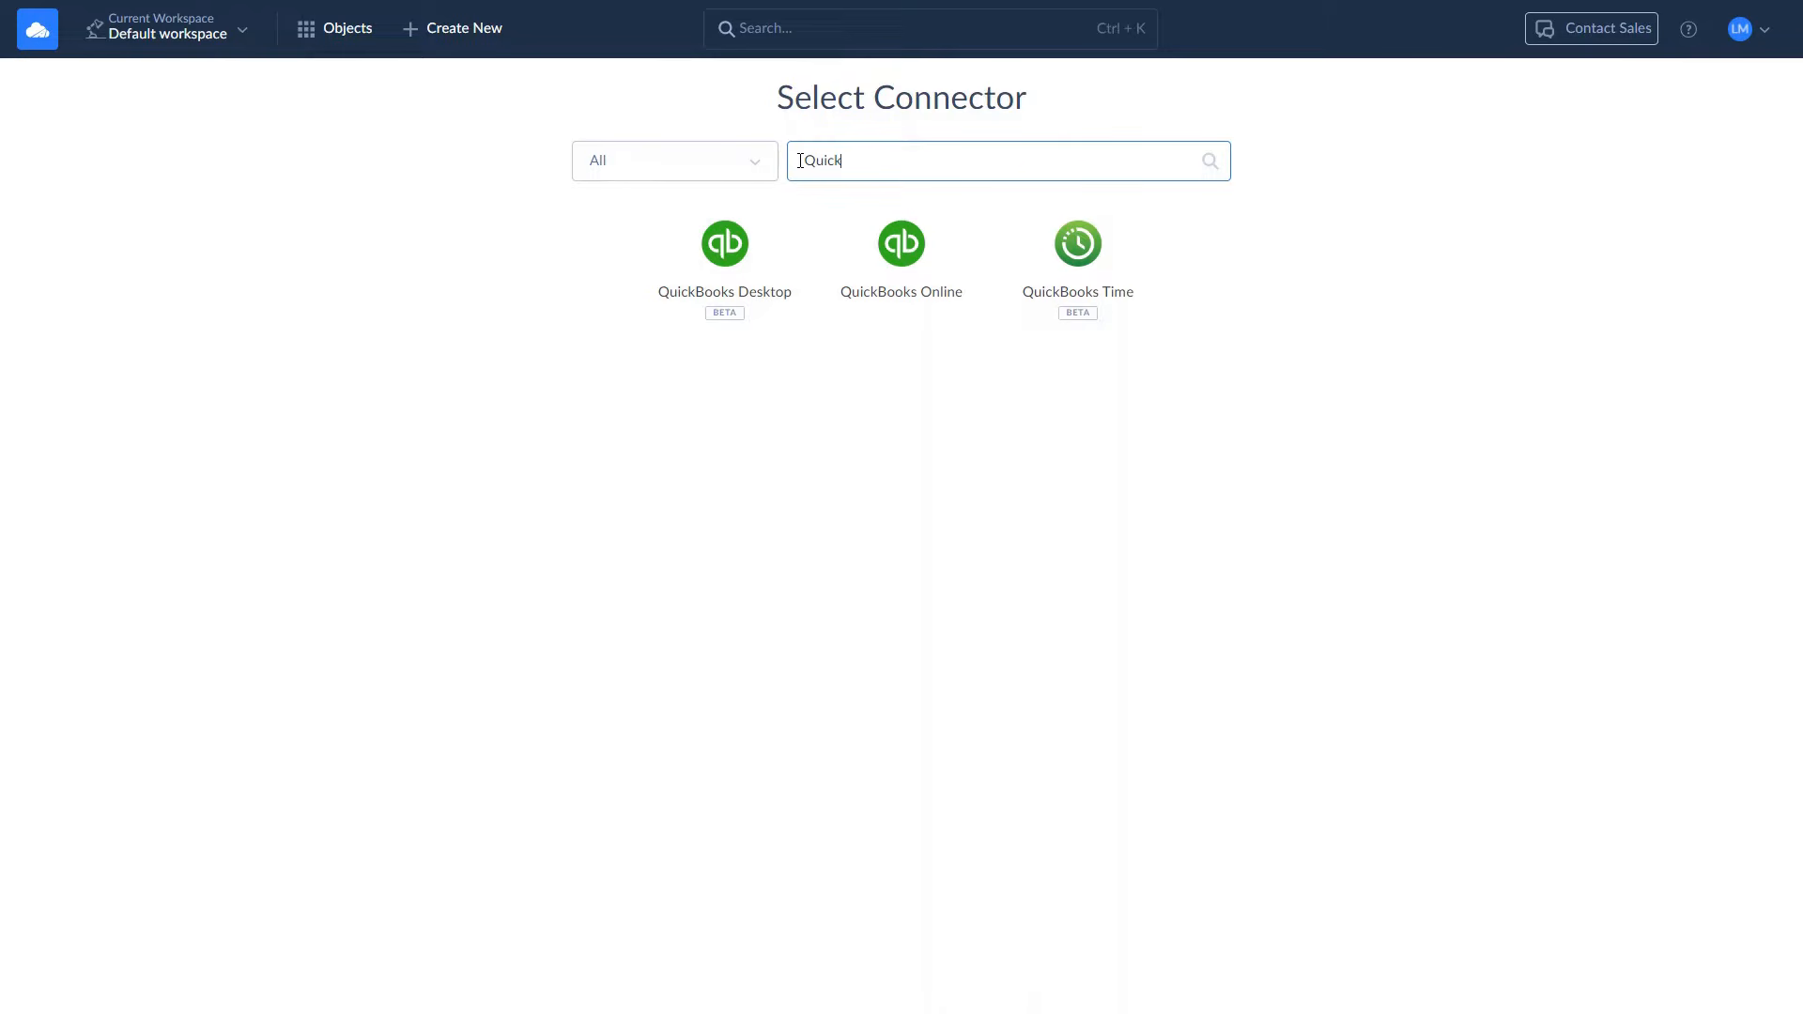
{"action": "left_click", "coordinate": [897, 310]}
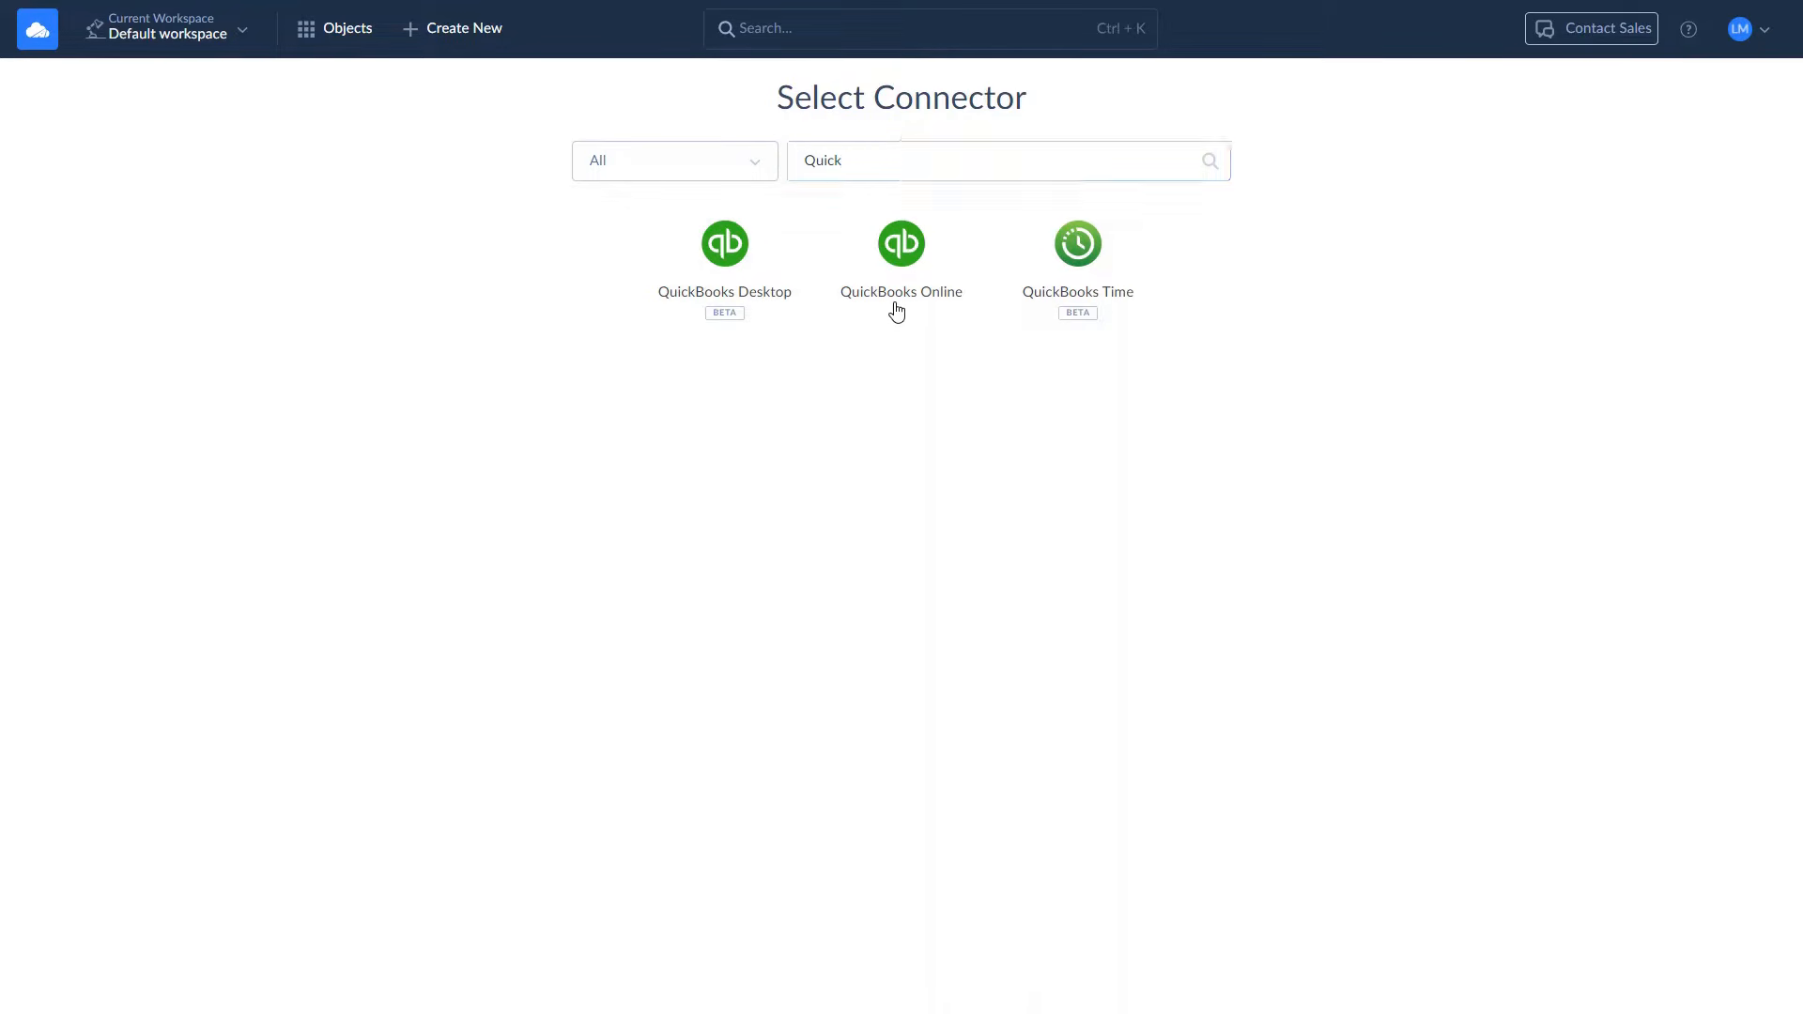
{"action": "left_click", "coordinate": [860, 318]}
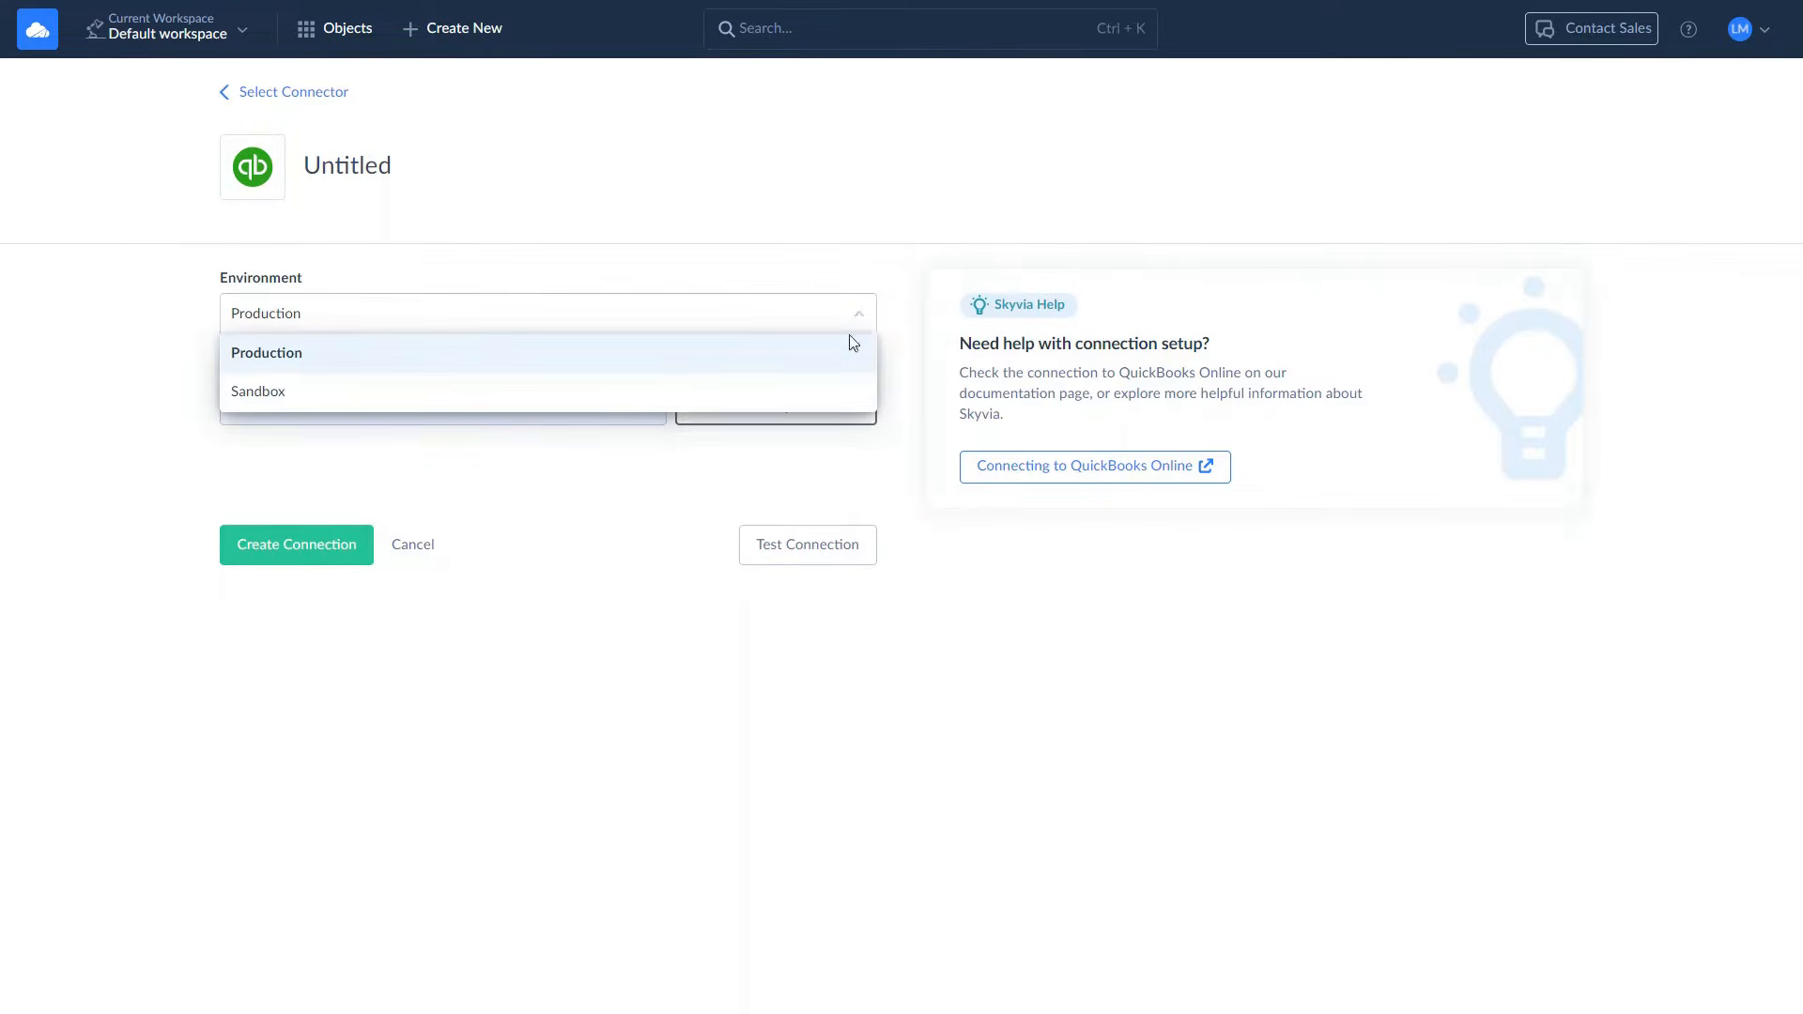
{"action": "left_click", "coordinate": [840, 393]}
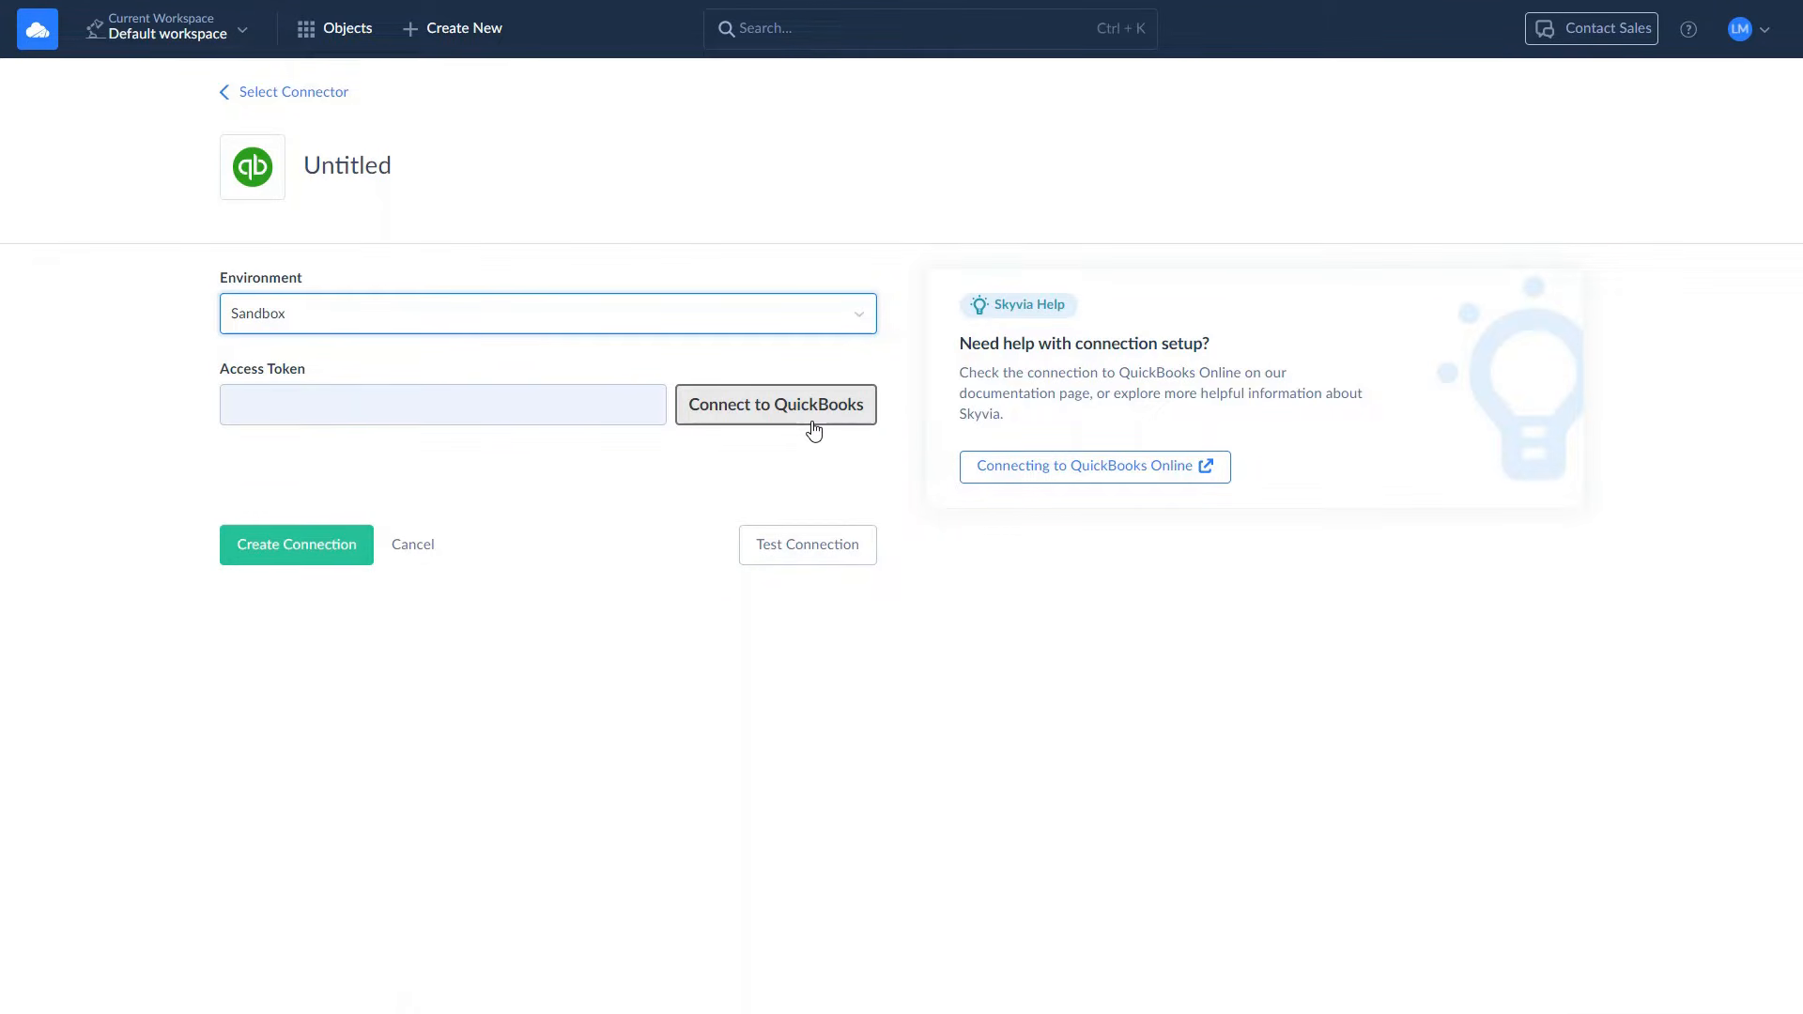
{"action": "left_click", "coordinate": [813, 430]}
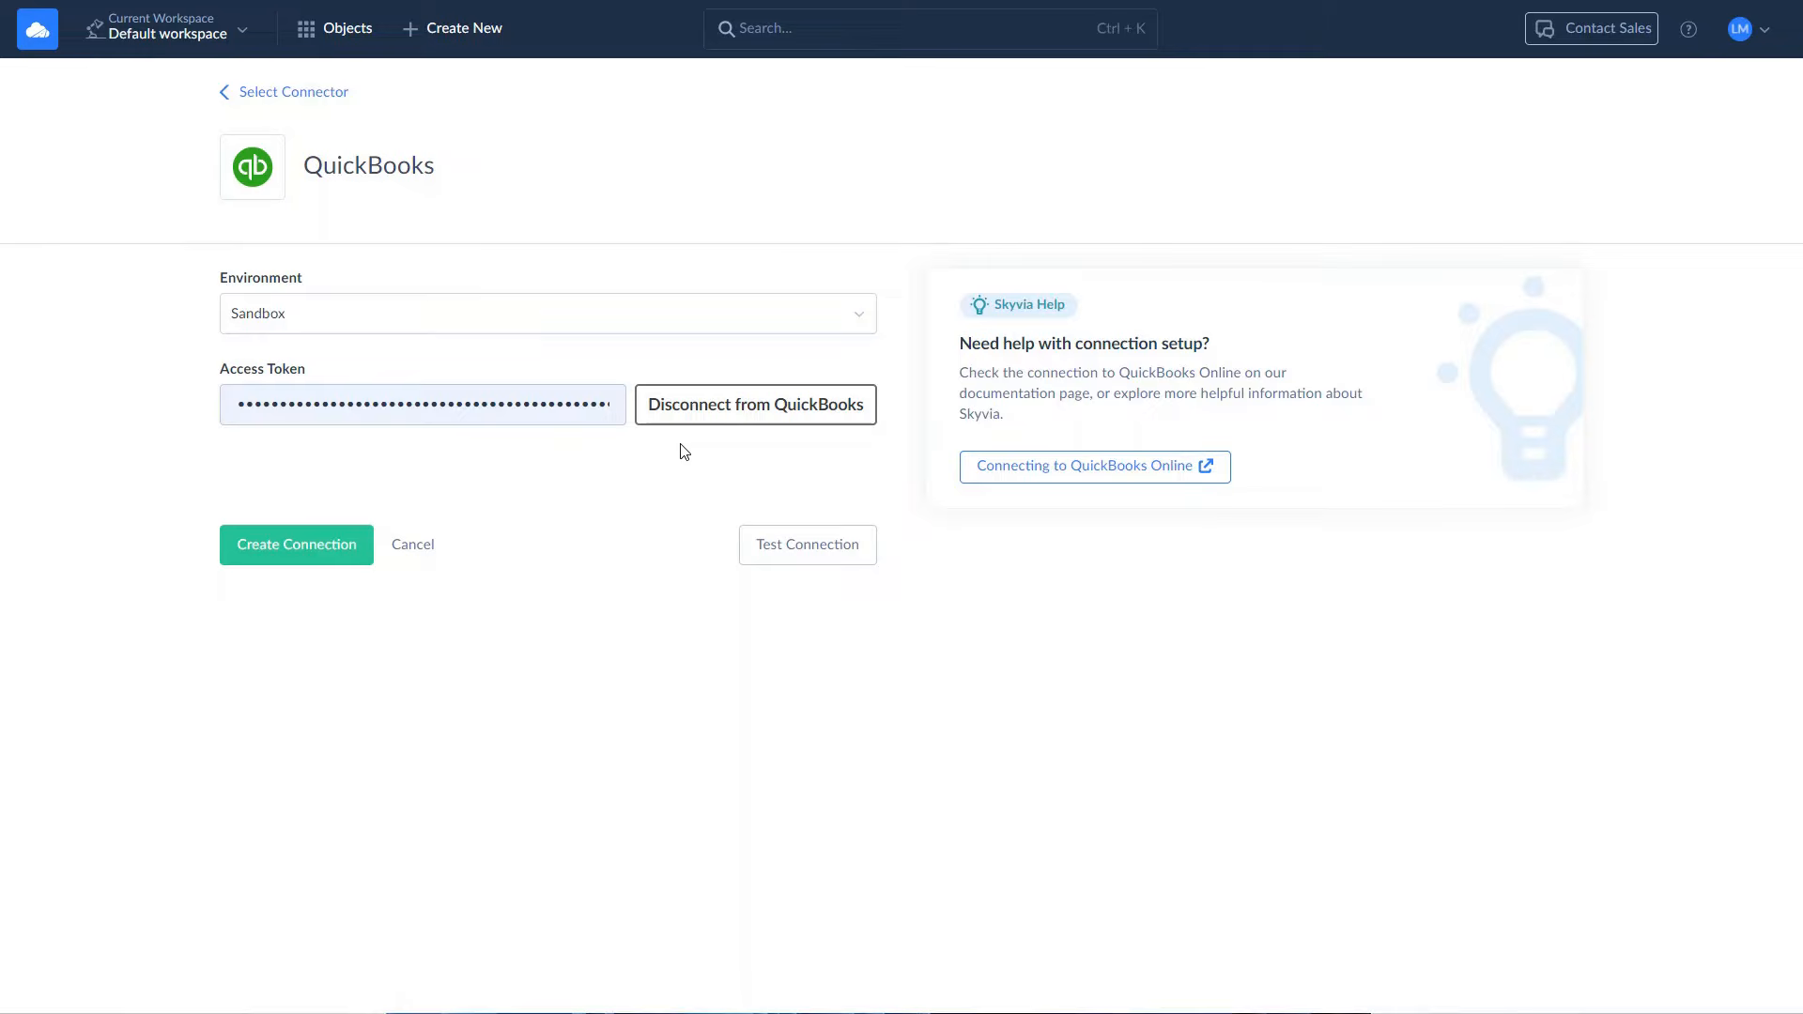
{"action": "left_click", "coordinate": [347, 559]}
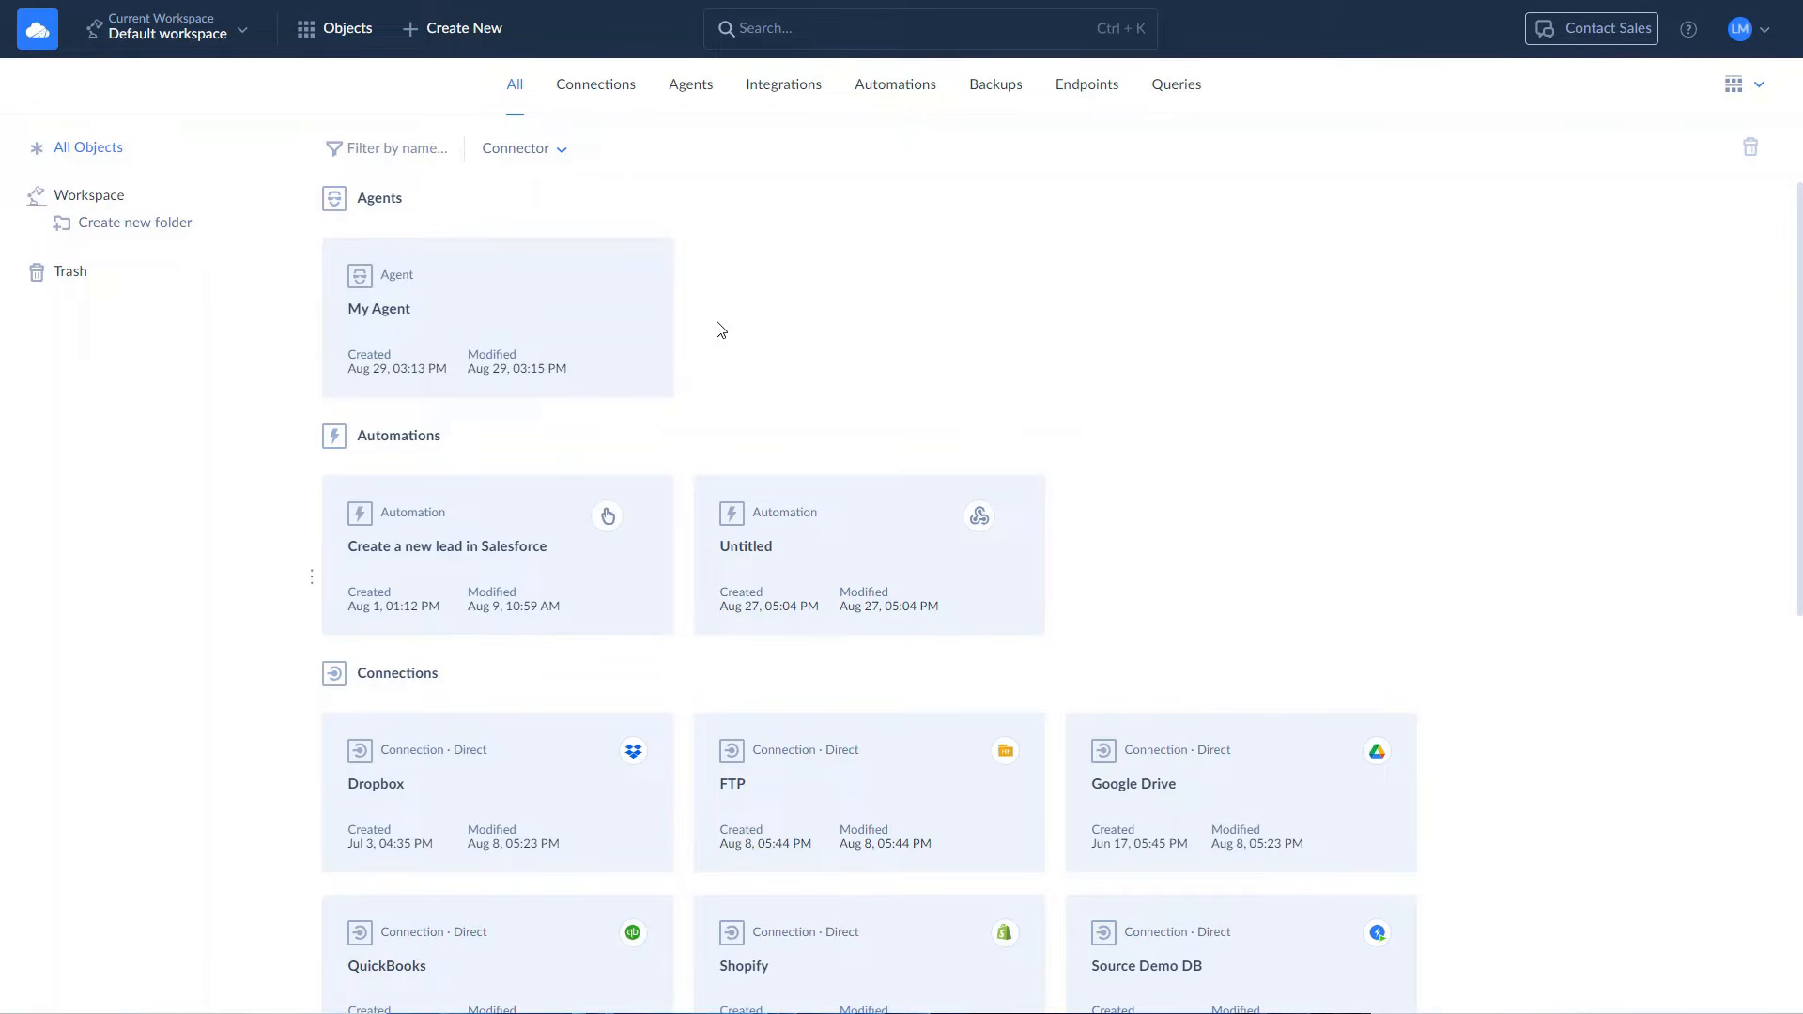
Step: Start a new connection using the SQL Server connector from the Database category
{"action": "left_click", "coordinate": [447, 36]}
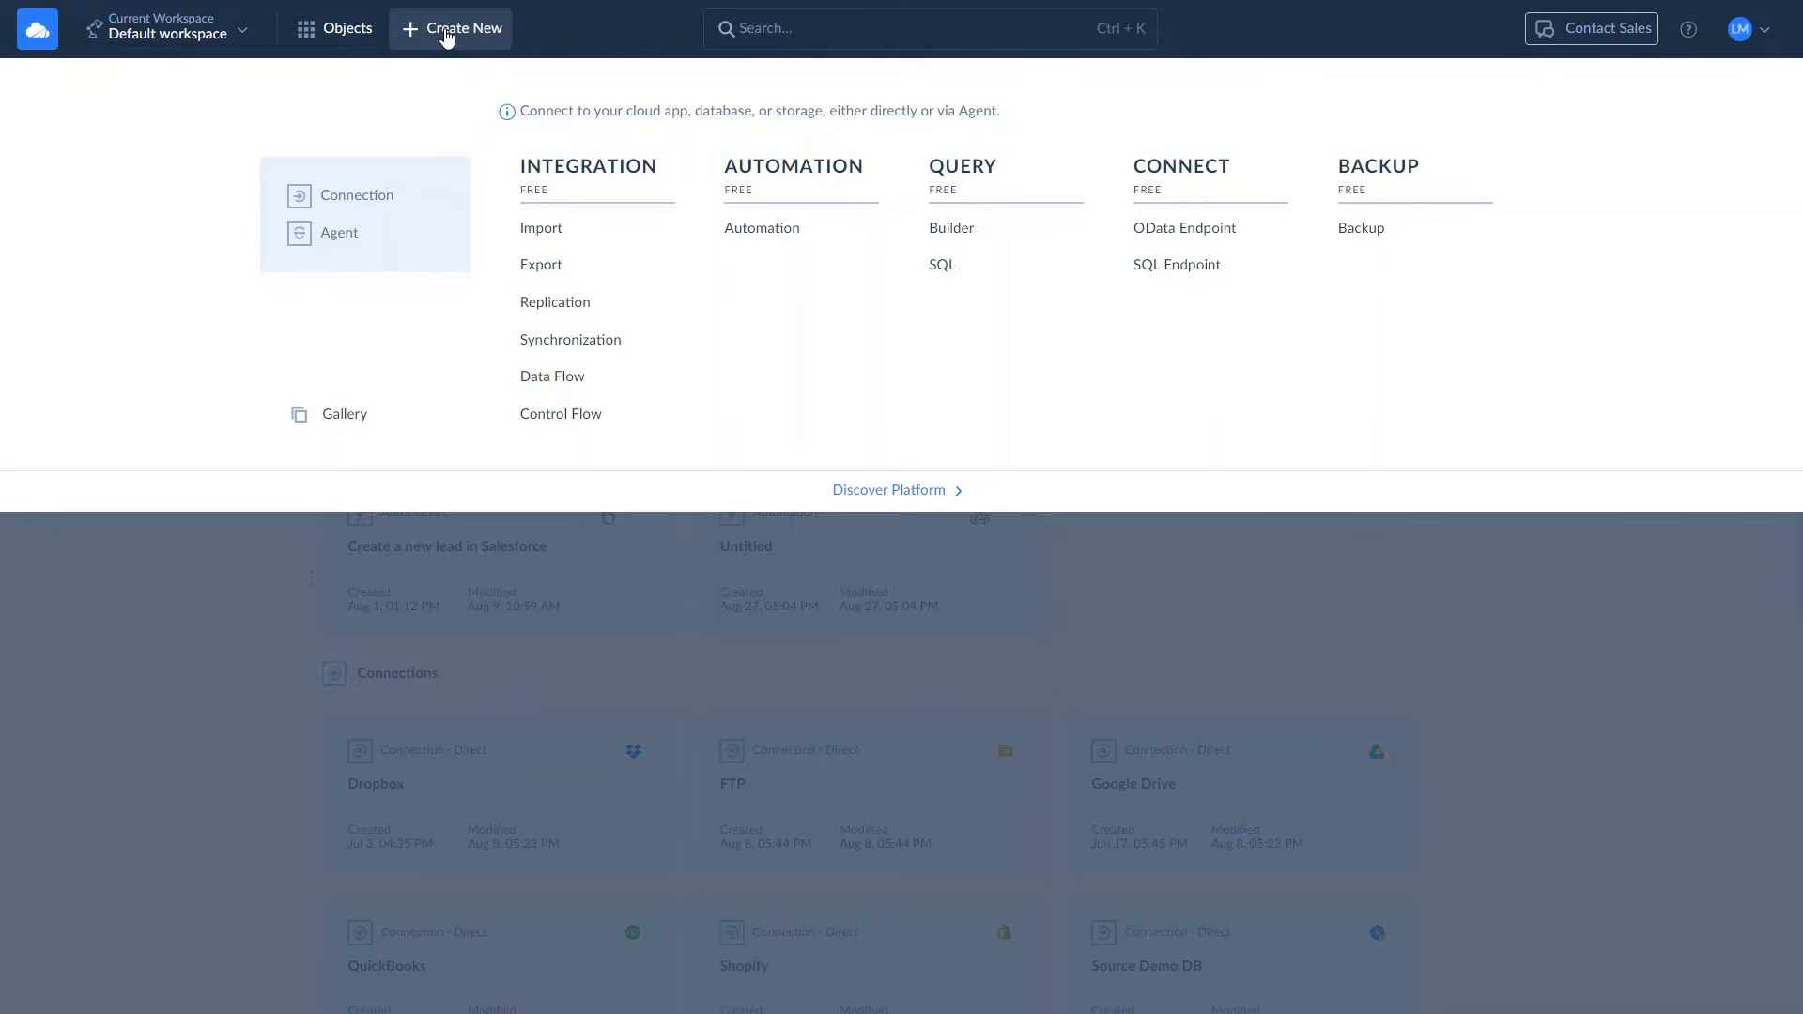
{"action": "left_click", "coordinate": [375, 198]}
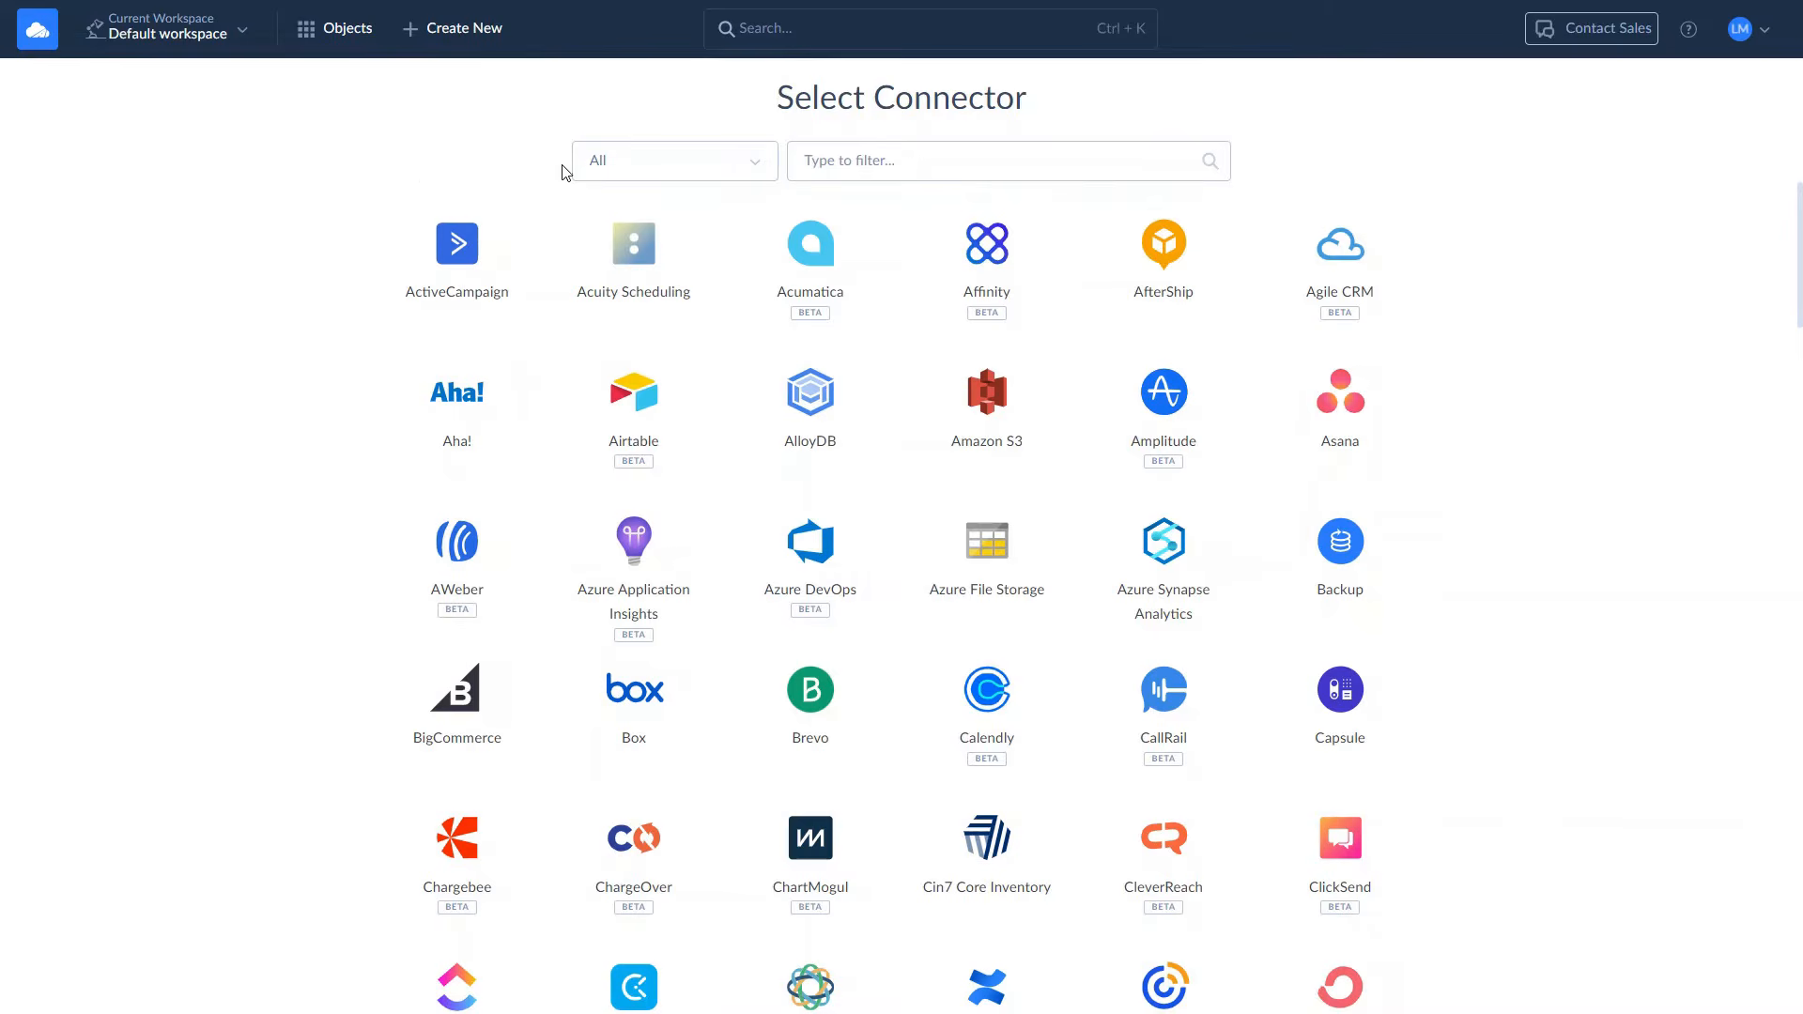
{"action": "left_click", "coordinate": [641, 179]}
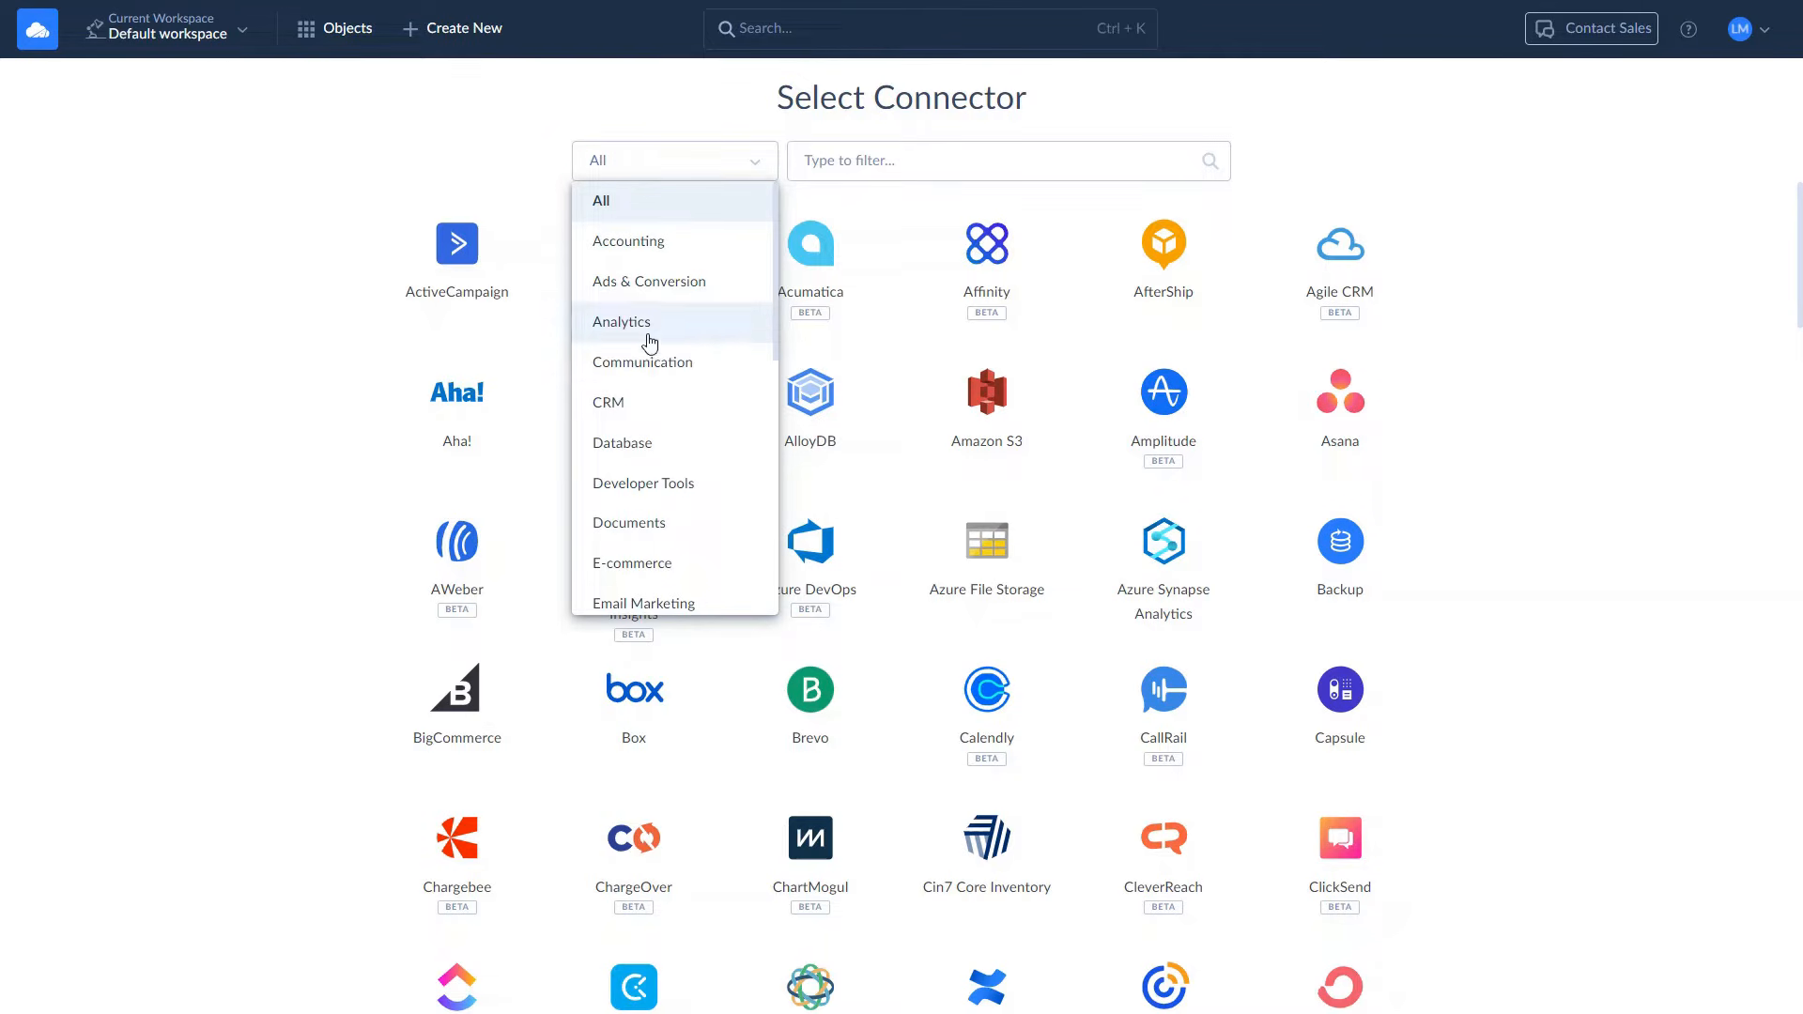
{"action": "left_click", "coordinate": [642, 444]}
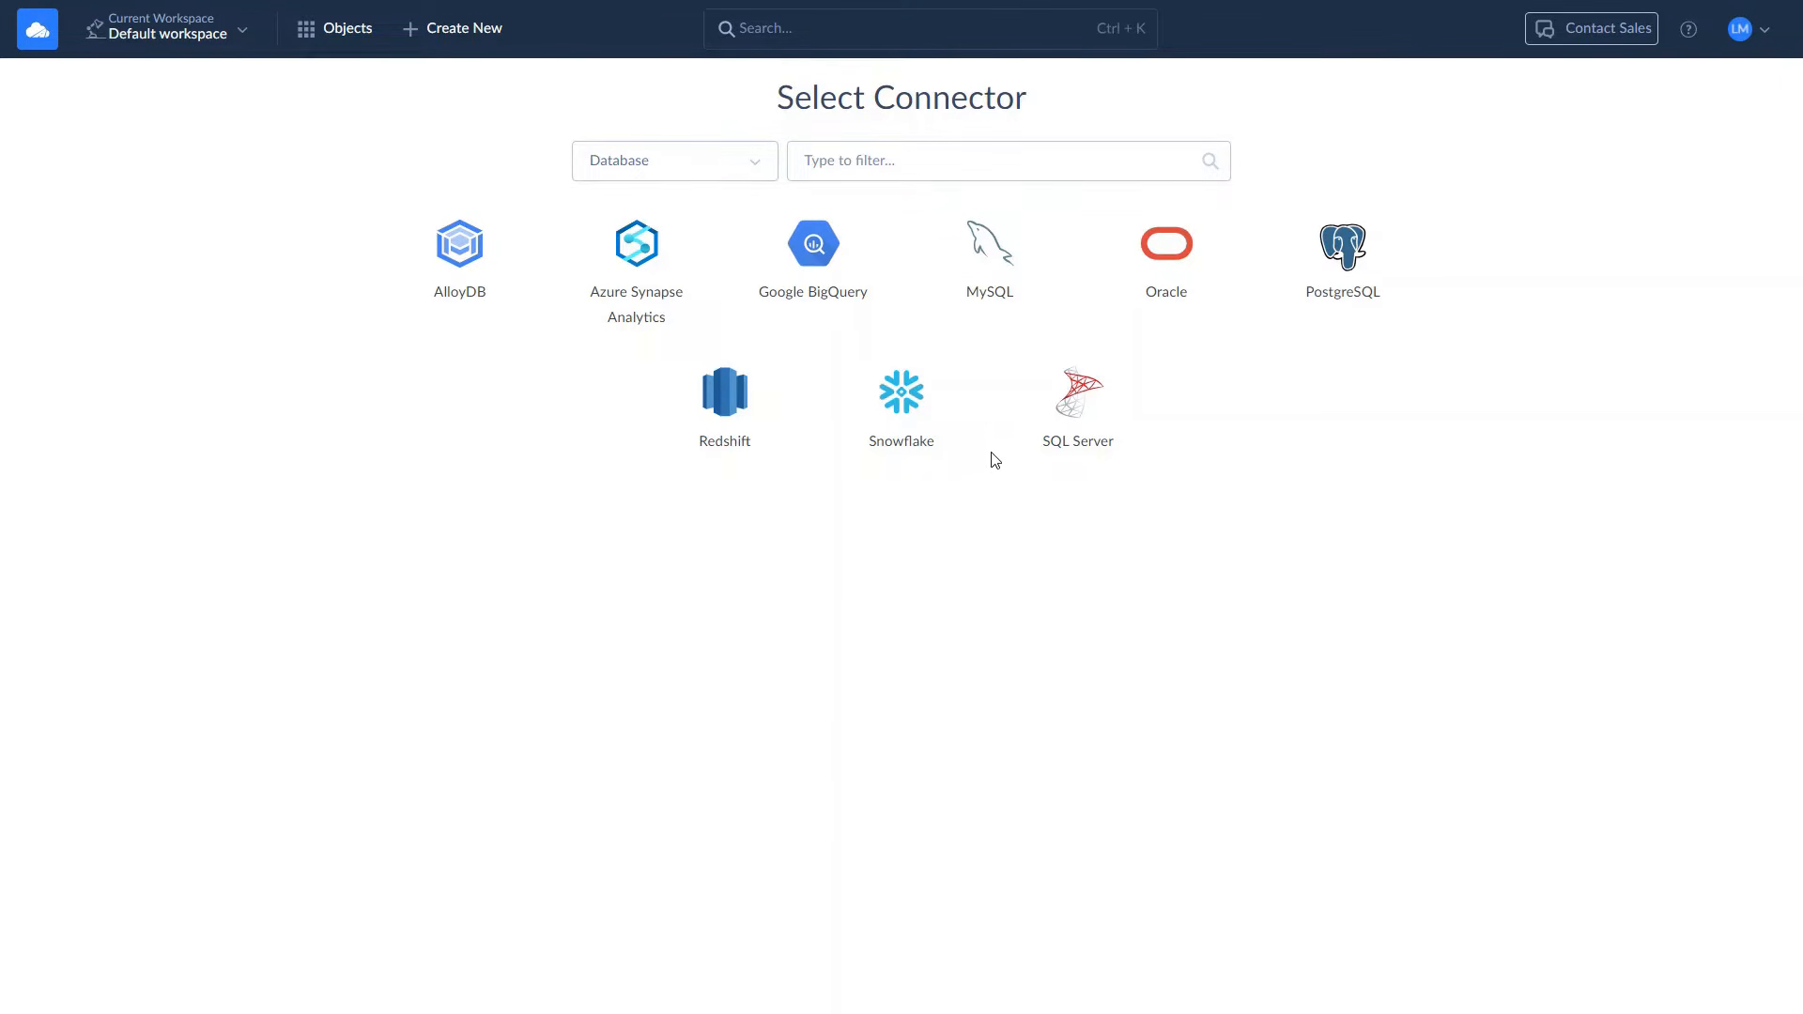
{"action": "left_click", "coordinate": [1066, 414]}
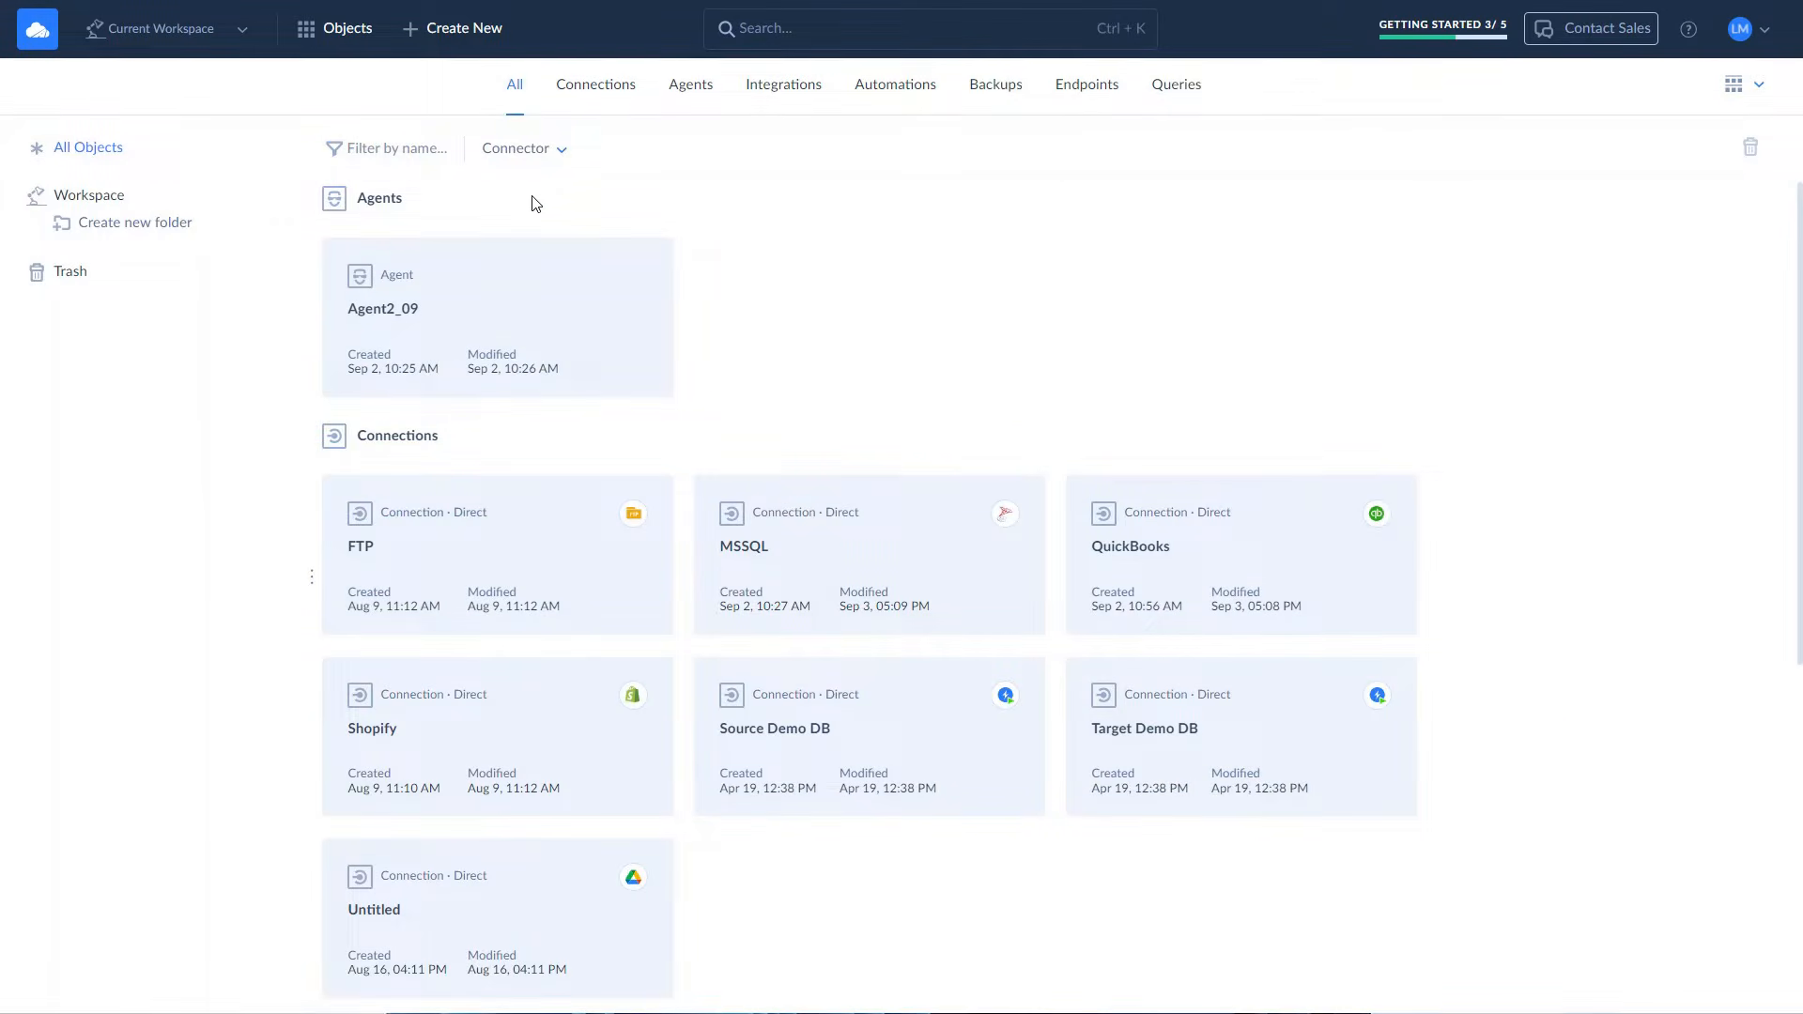
Step: Start a new replication integration with QuickBooks as the source connection and MSSQL as the target connection
{"action": "left_click", "coordinate": [461, 42]}
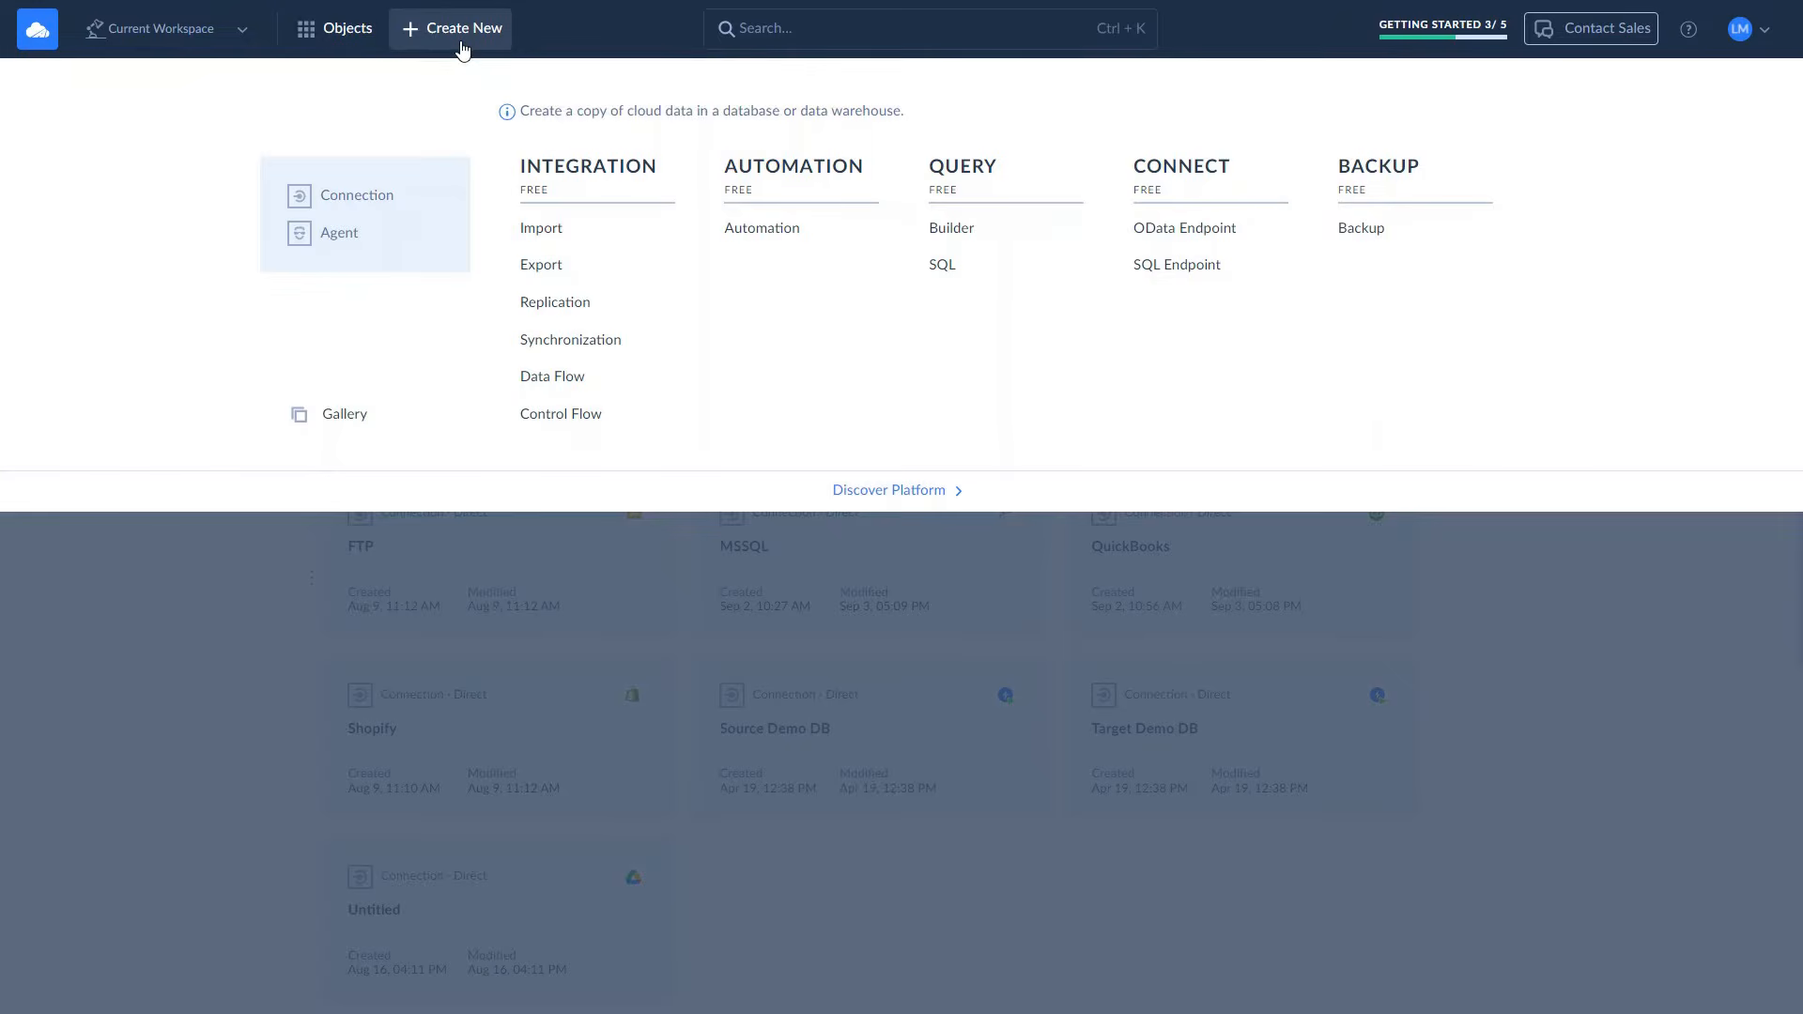
{"action": "left_click", "coordinate": [543, 302]}
{"action": "left_click", "coordinate": [554, 343]}
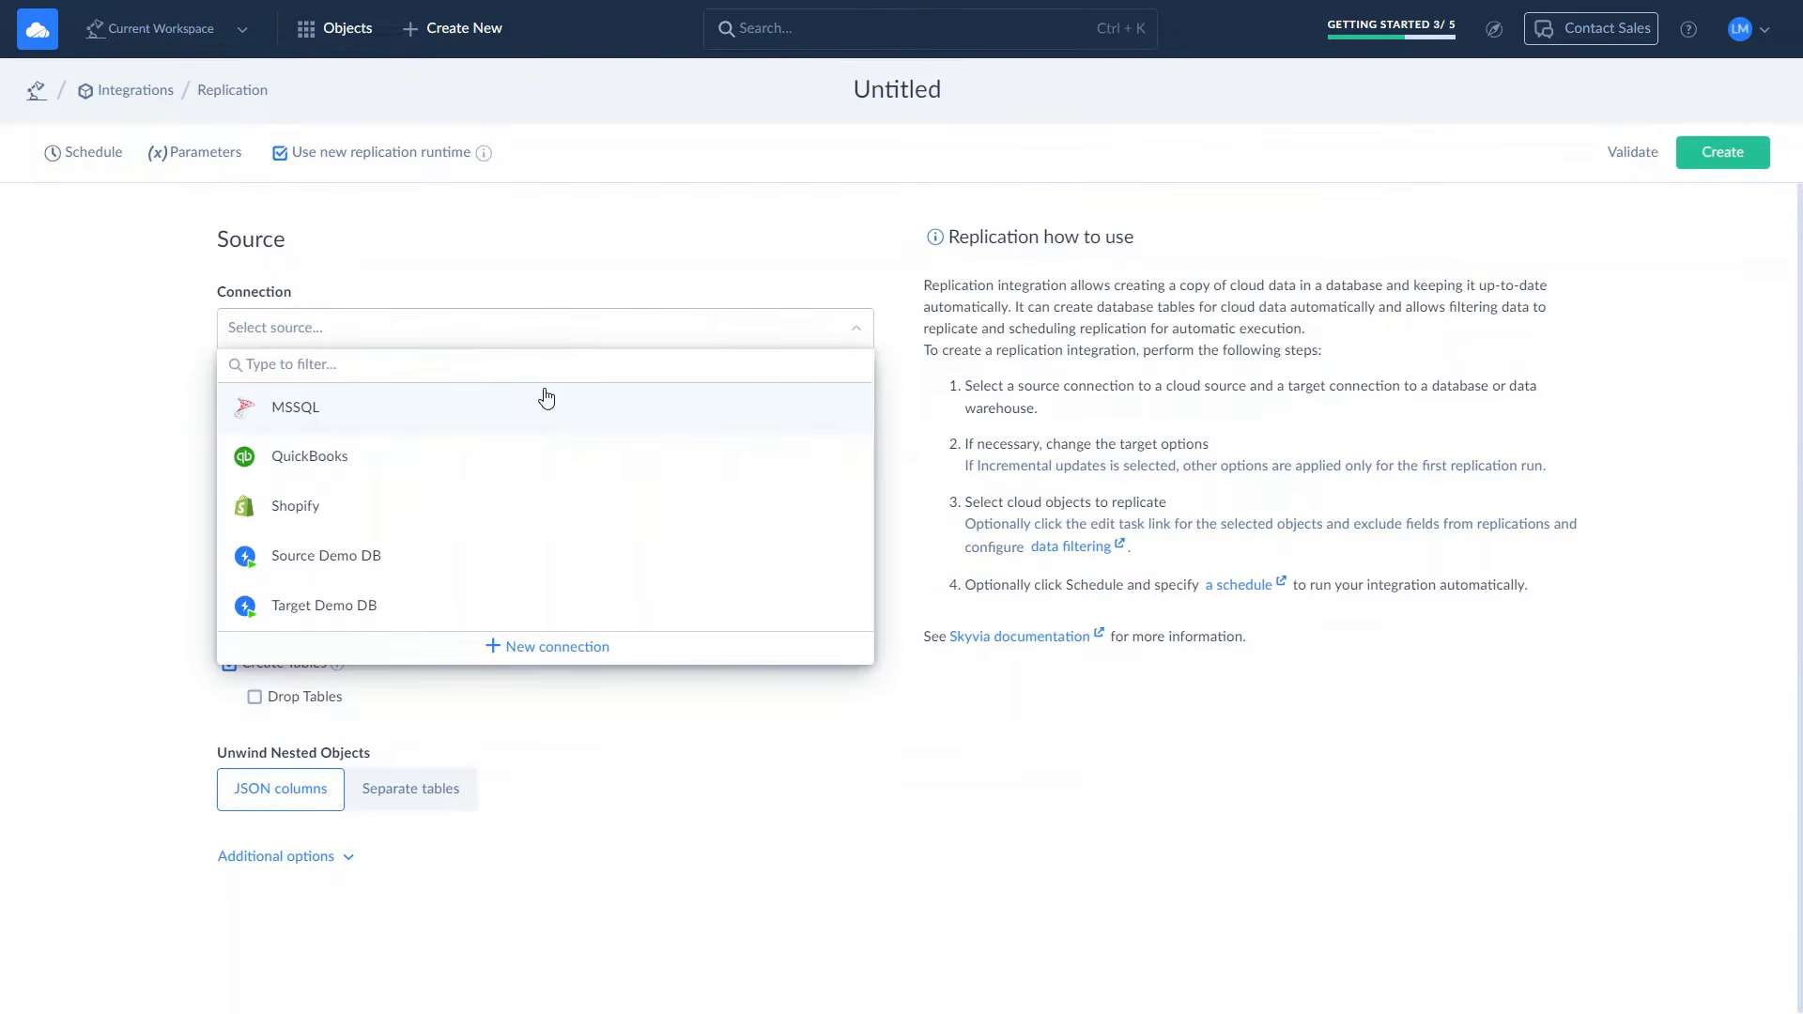
{"action": "left_click", "coordinate": [535, 454]}
{"action": "left_click", "coordinate": [534, 521]}
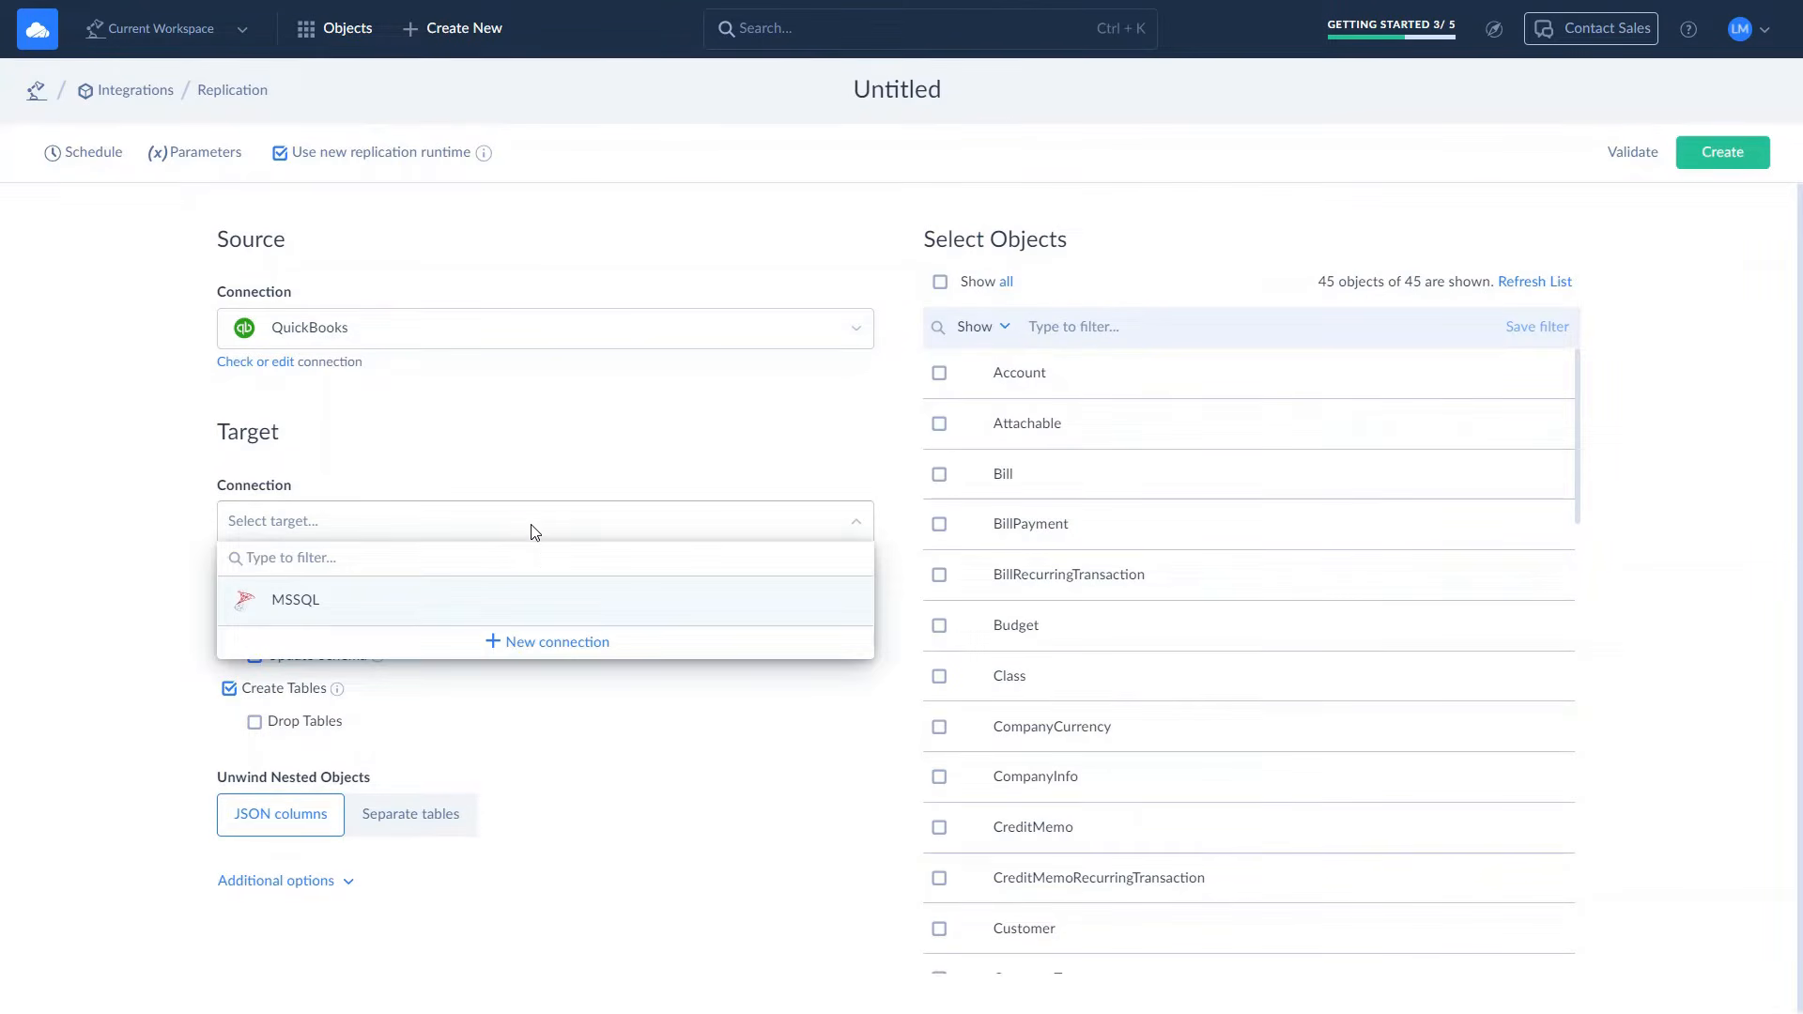
{"action": "left_click", "coordinate": [537, 599]}
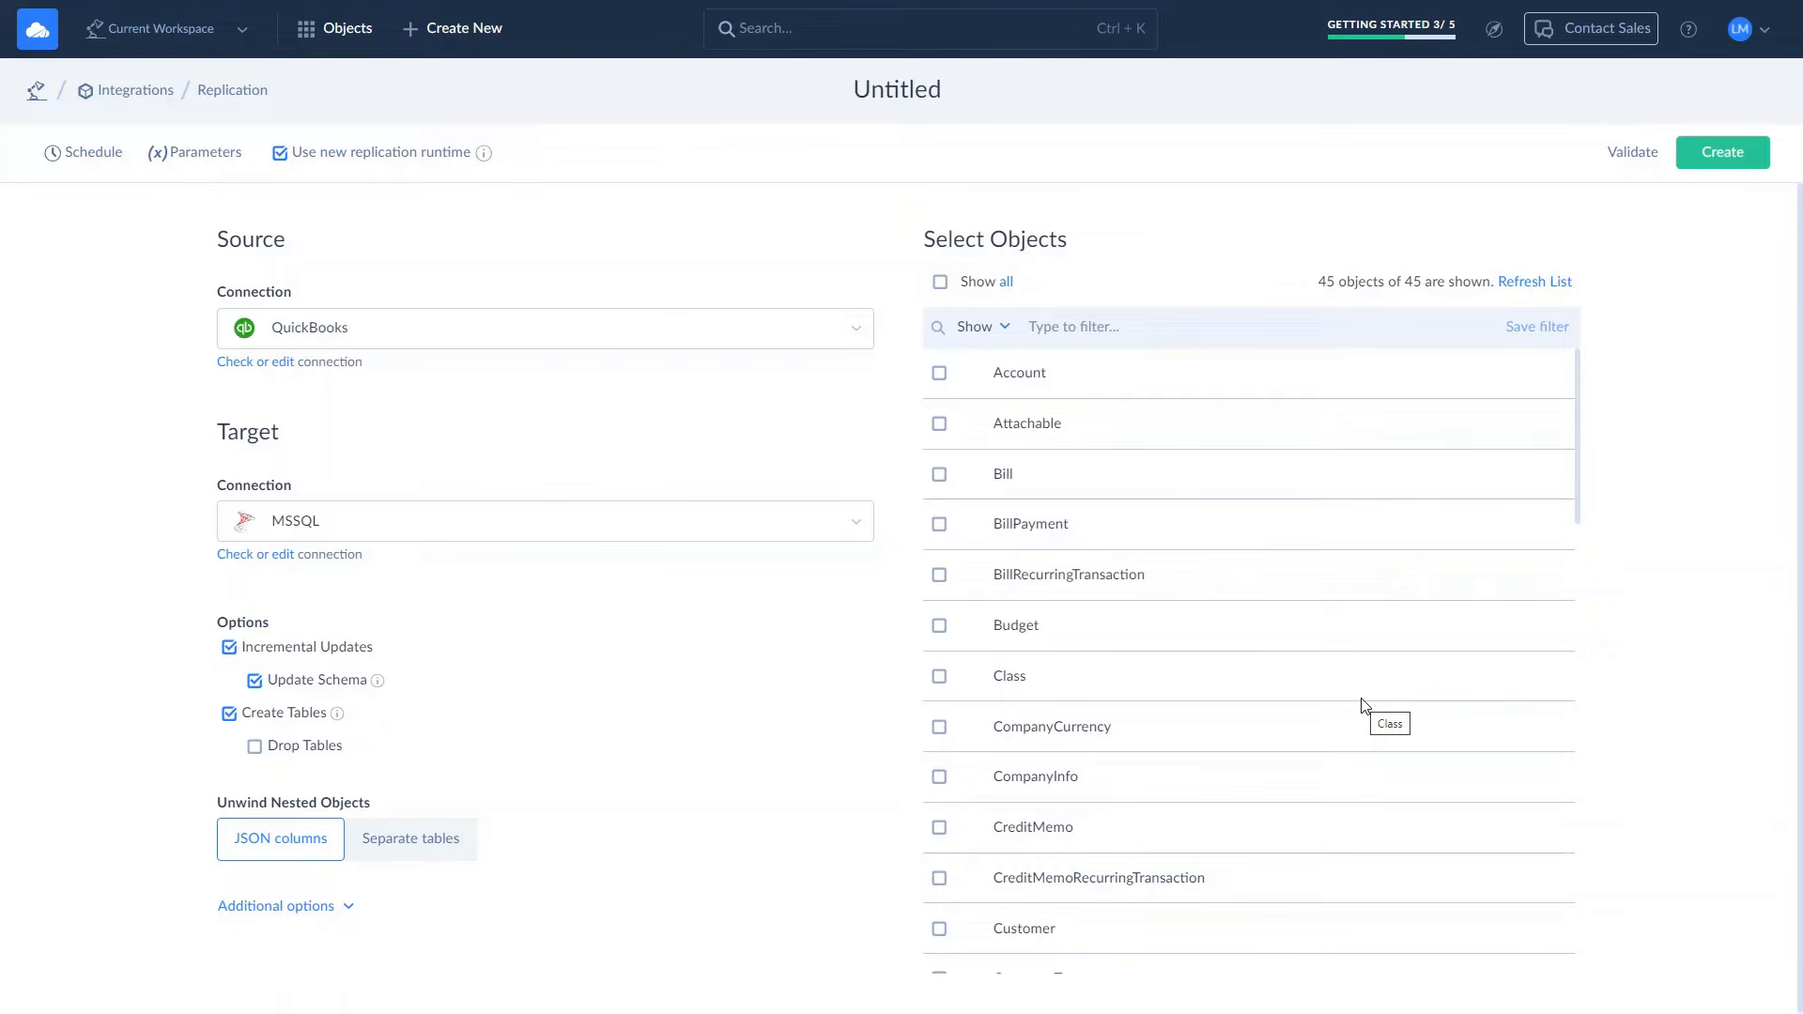
Step: Select the Bill and Invoice objects for replication
{"action": "scroll", "coordinate": [1364, 705], "scroll_direction": "down", "scroll_amount": 2}
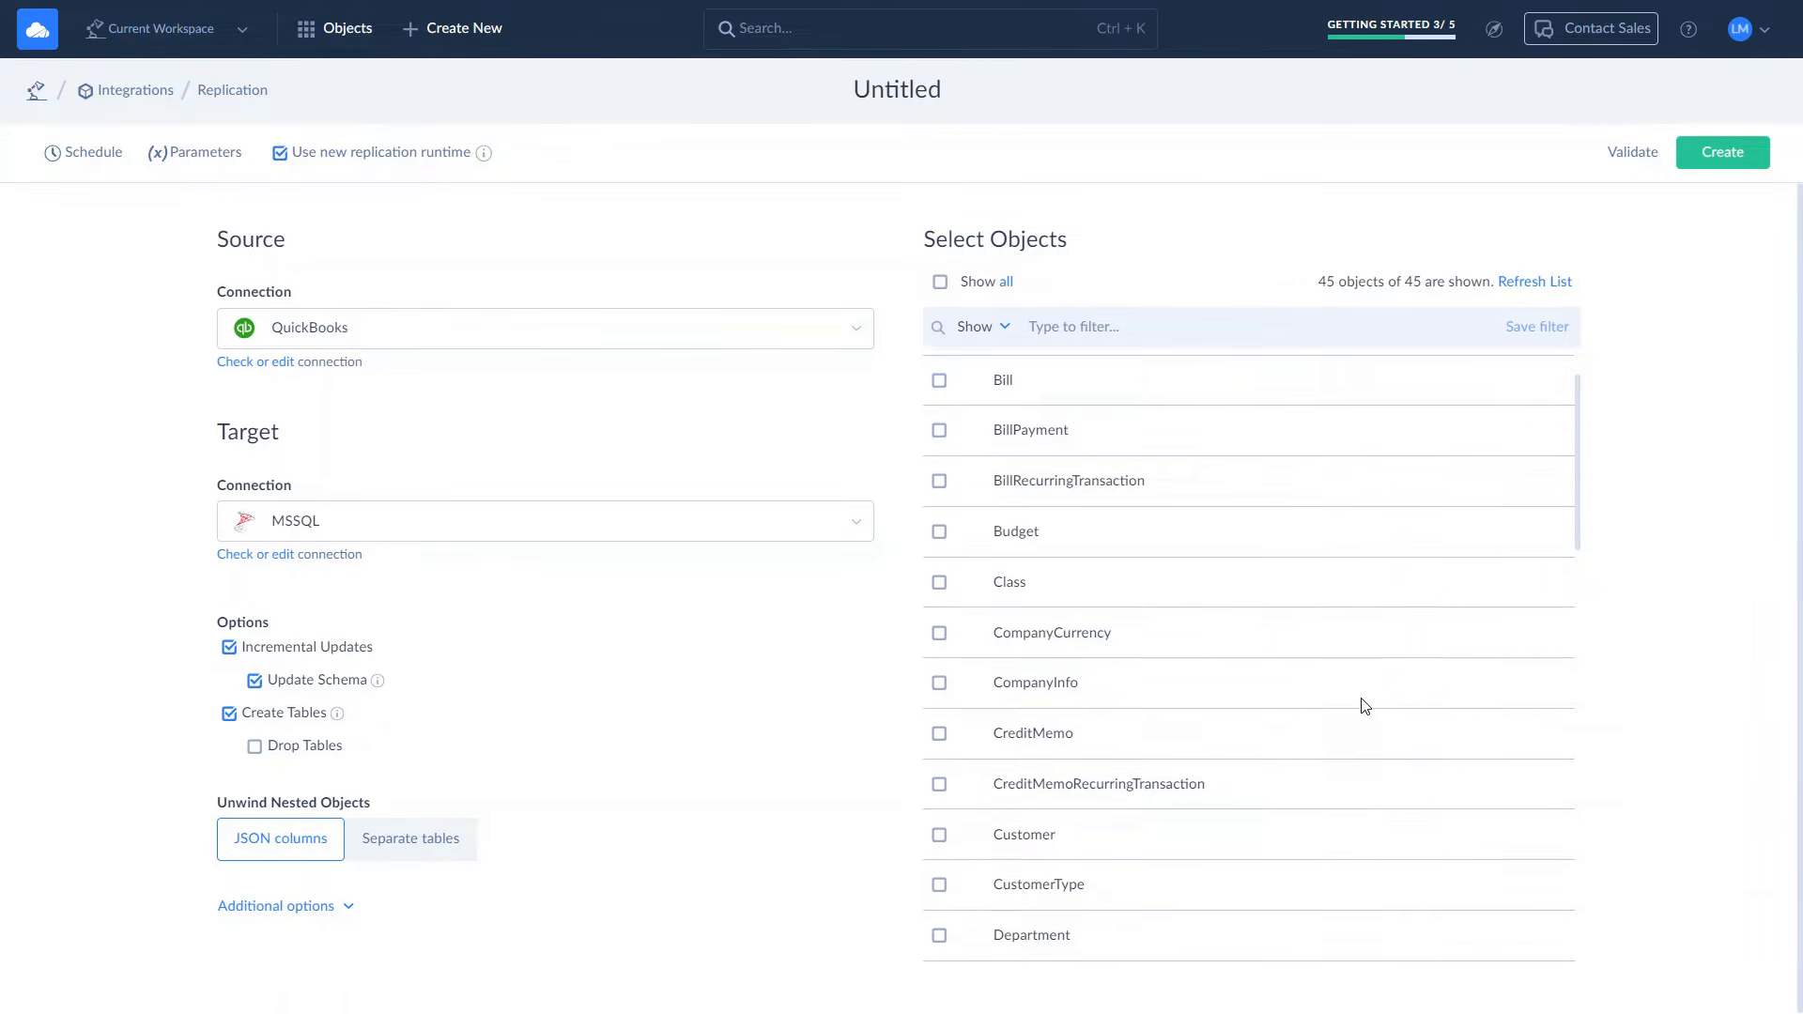
{"action": "scroll", "coordinate": [1365, 706], "scroll_direction": "down", "scroll_amount": 5}
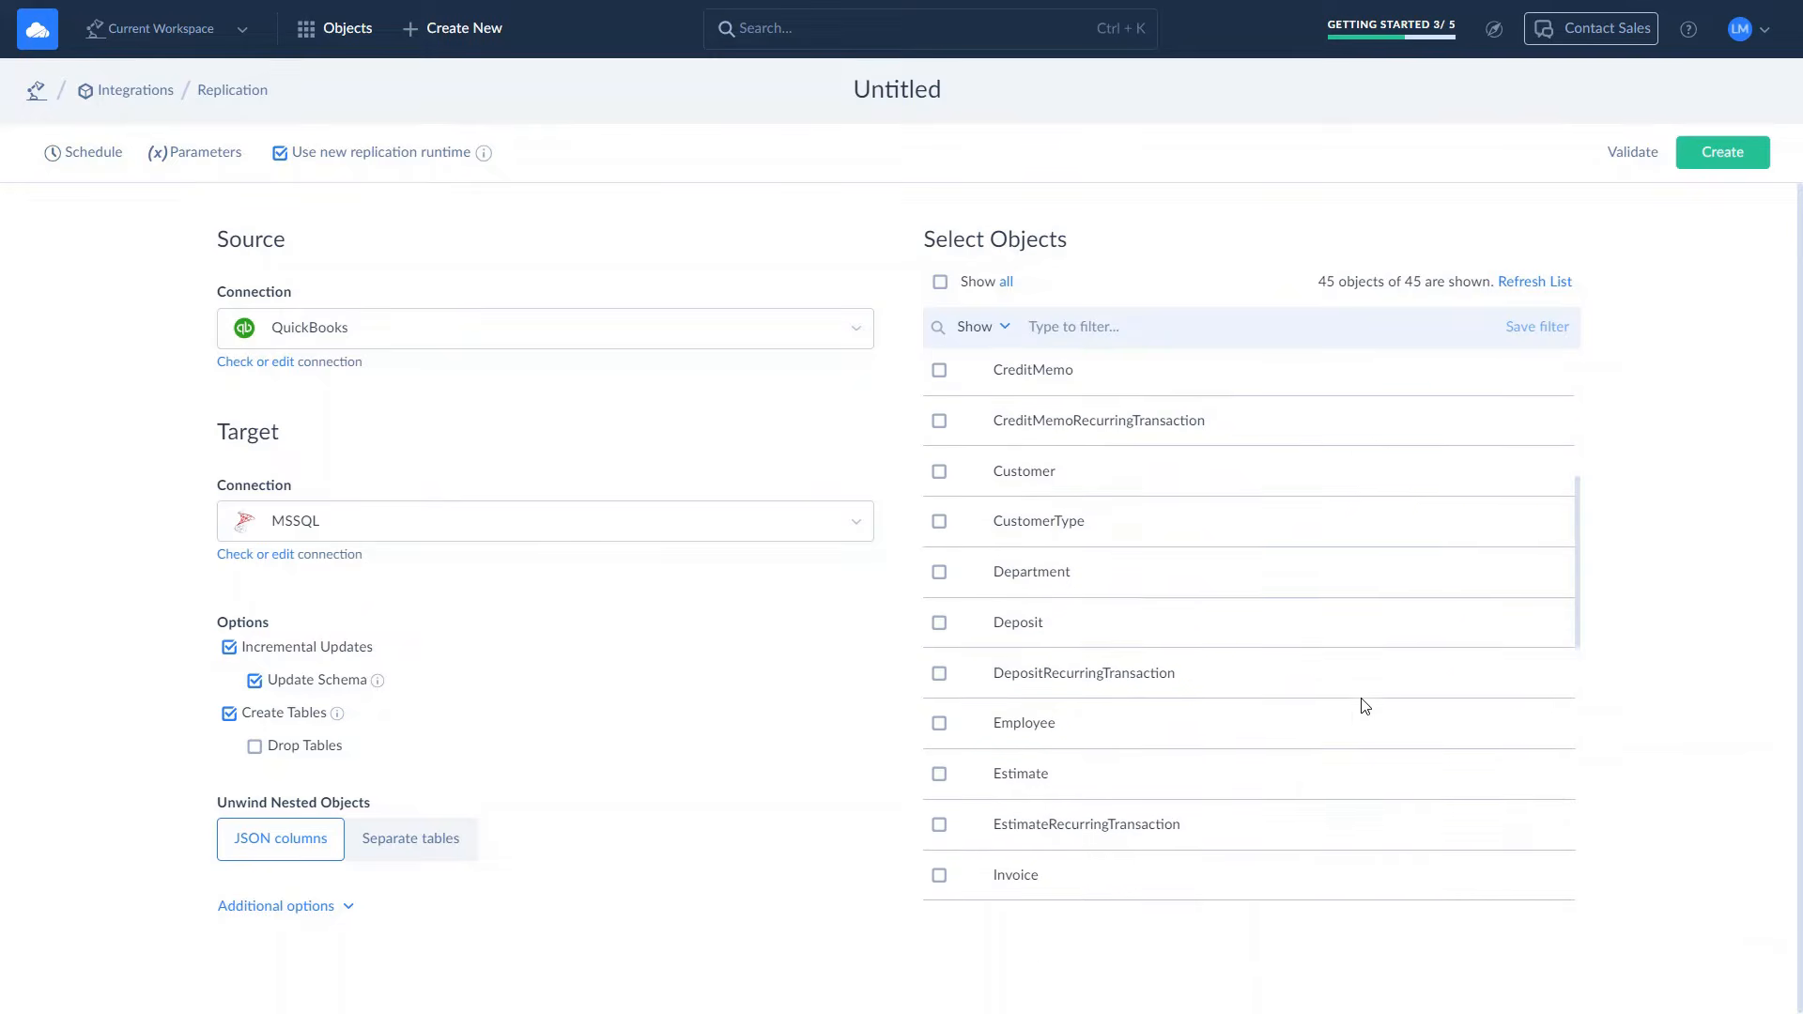
{"action": "scroll", "coordinate": [1364, 705], "scroll_direction": "down", "scroll_amount": 5}
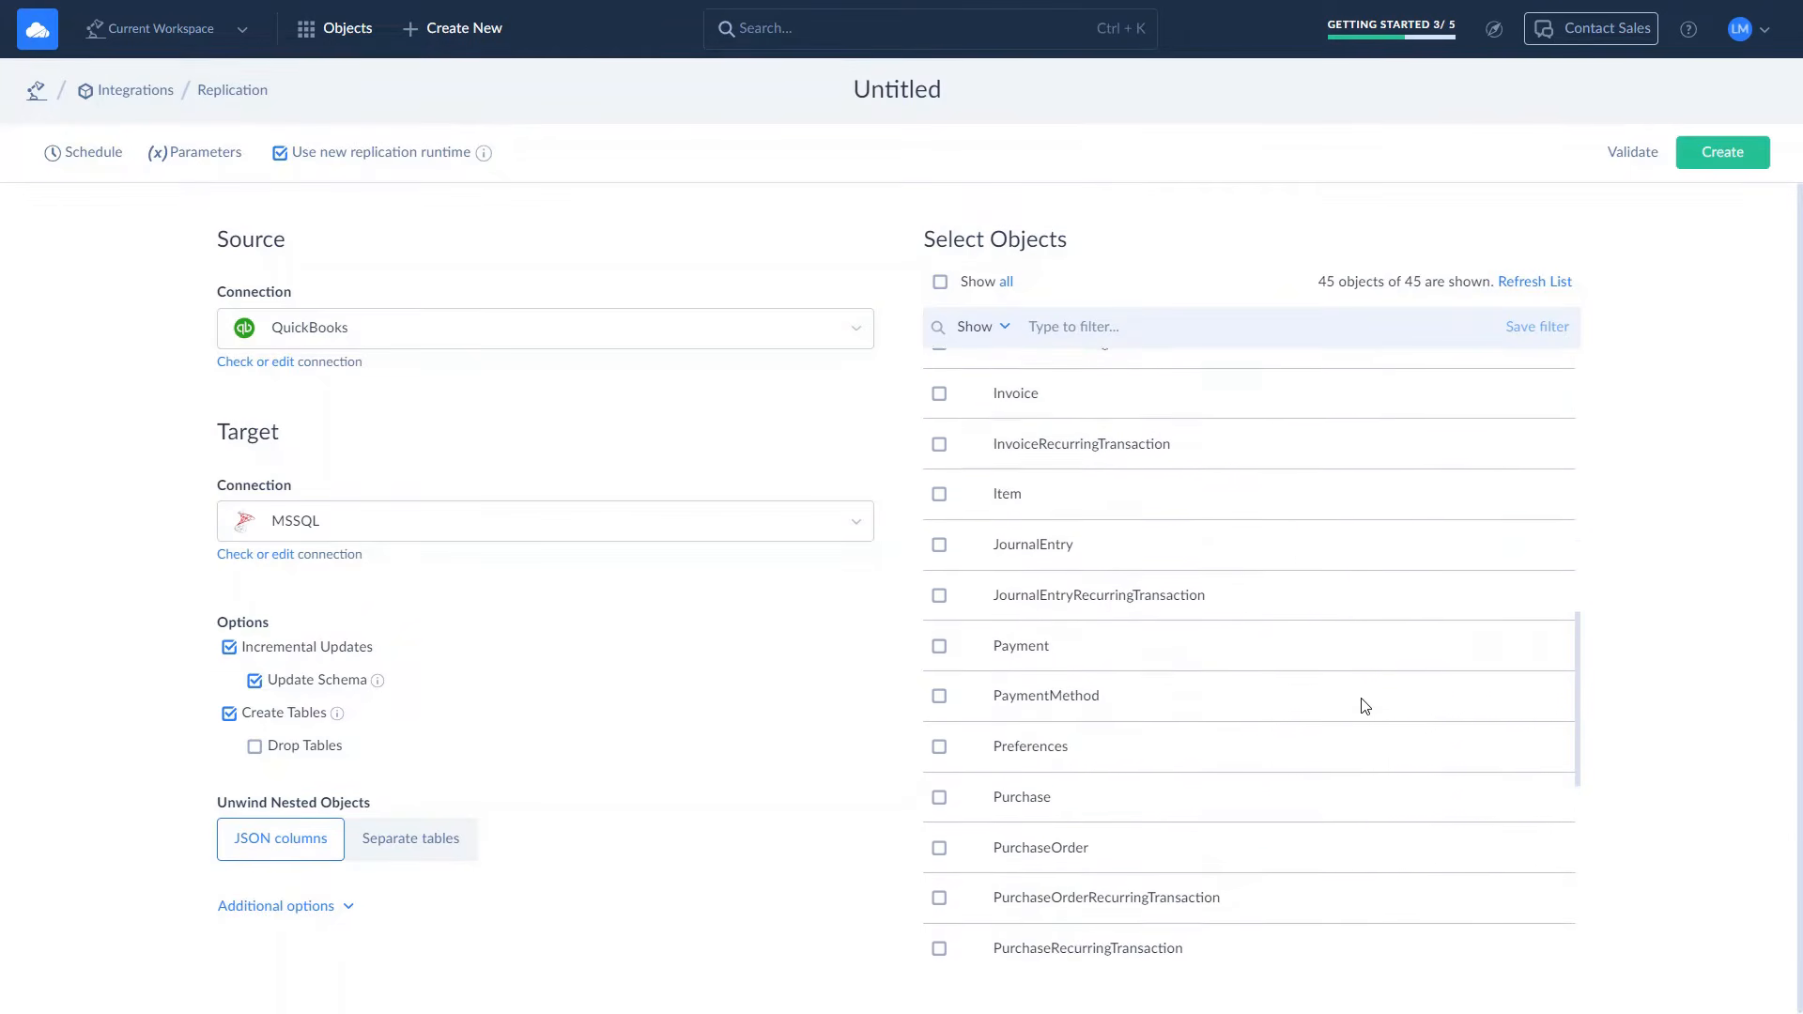
{"action": "scroll", "coordinate": [1365, 706], "scroll_direction": "down", "scroll_amount": 5}
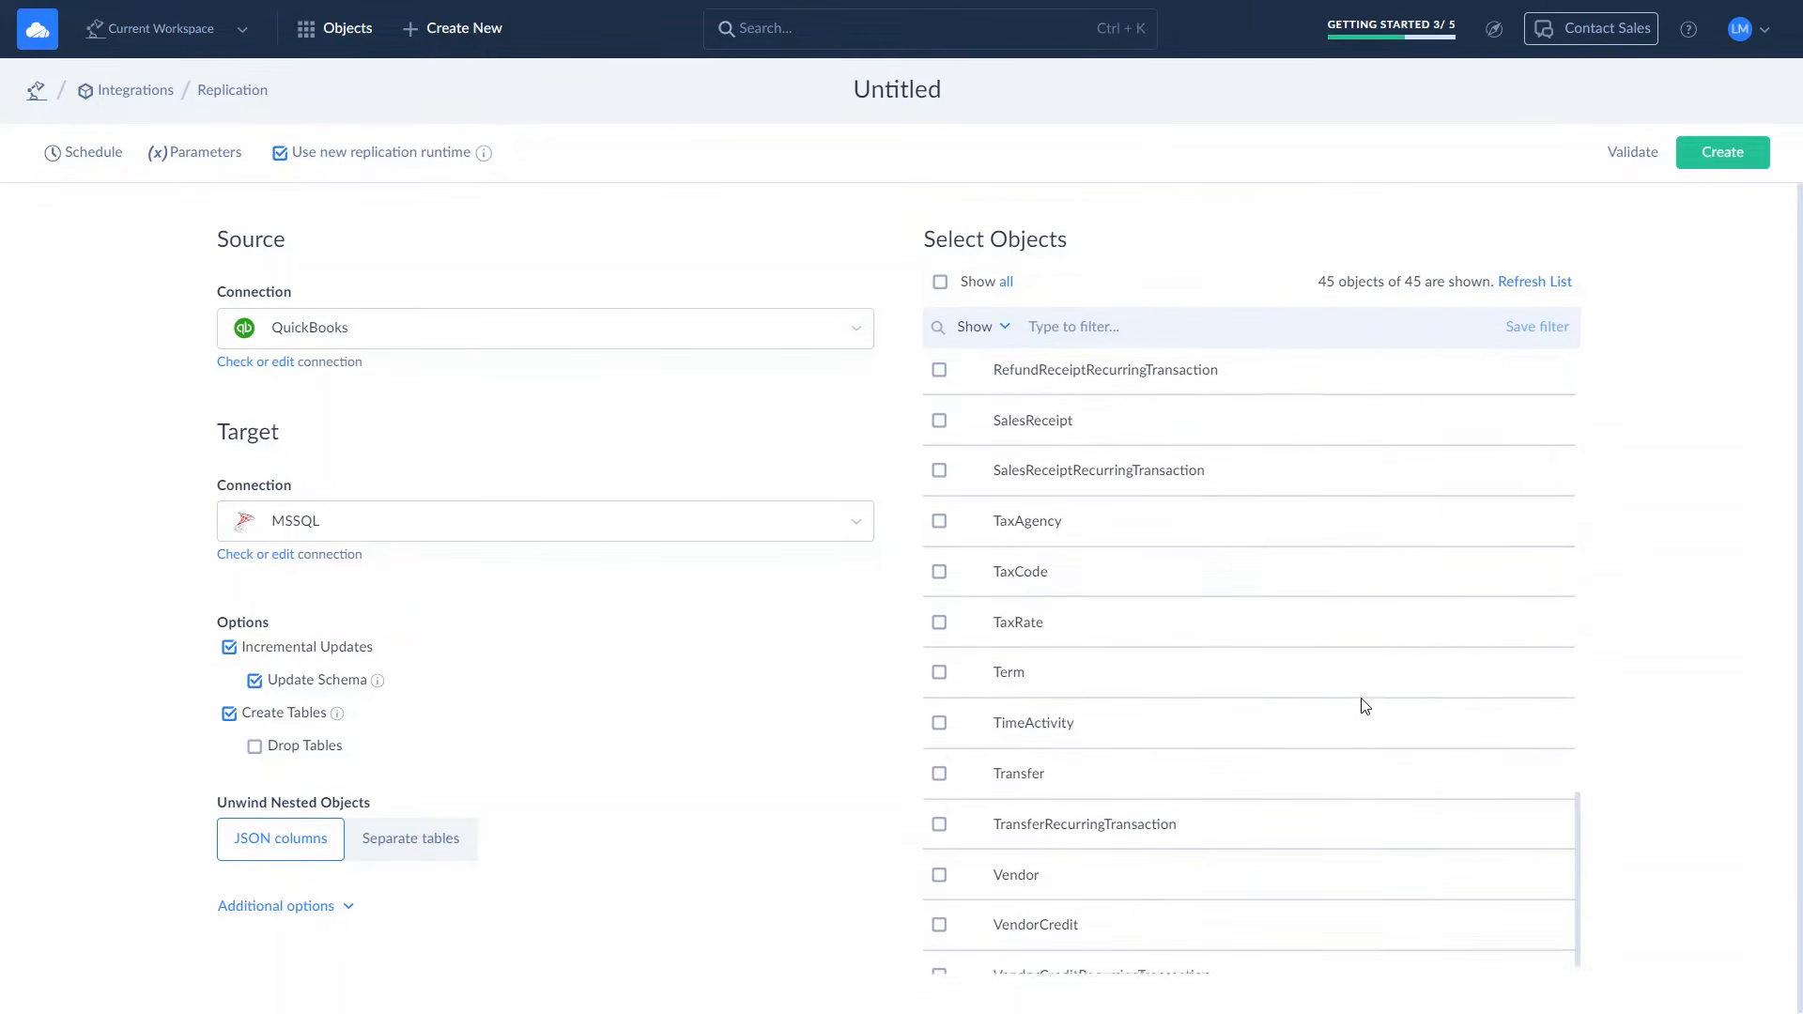
{"action": "scroll", "coordinate": [1364, 705], "scroll_direction": "up", "scroll_amount": 15}
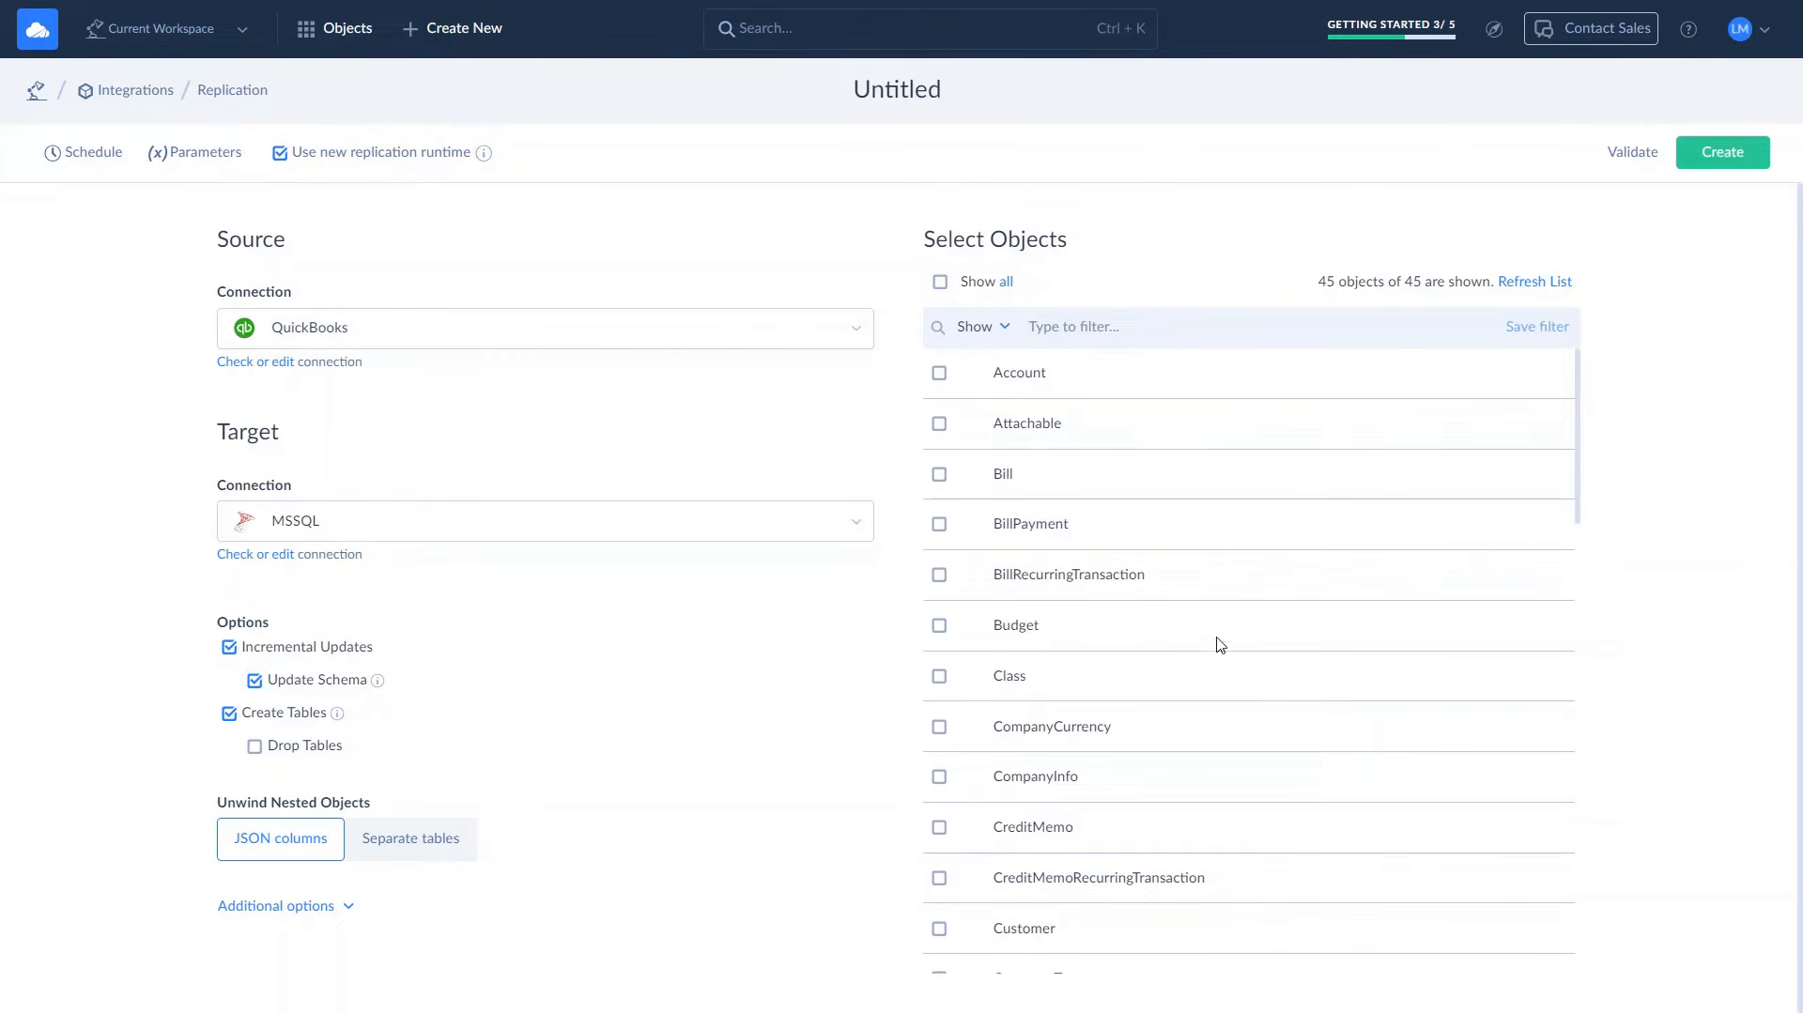
{"action": "left_click", "coordinate": [940, 487]}
{"action": "scroll", "coordinate": [941, 610], "scroll_direction": "down", "scroll_amount": 5}
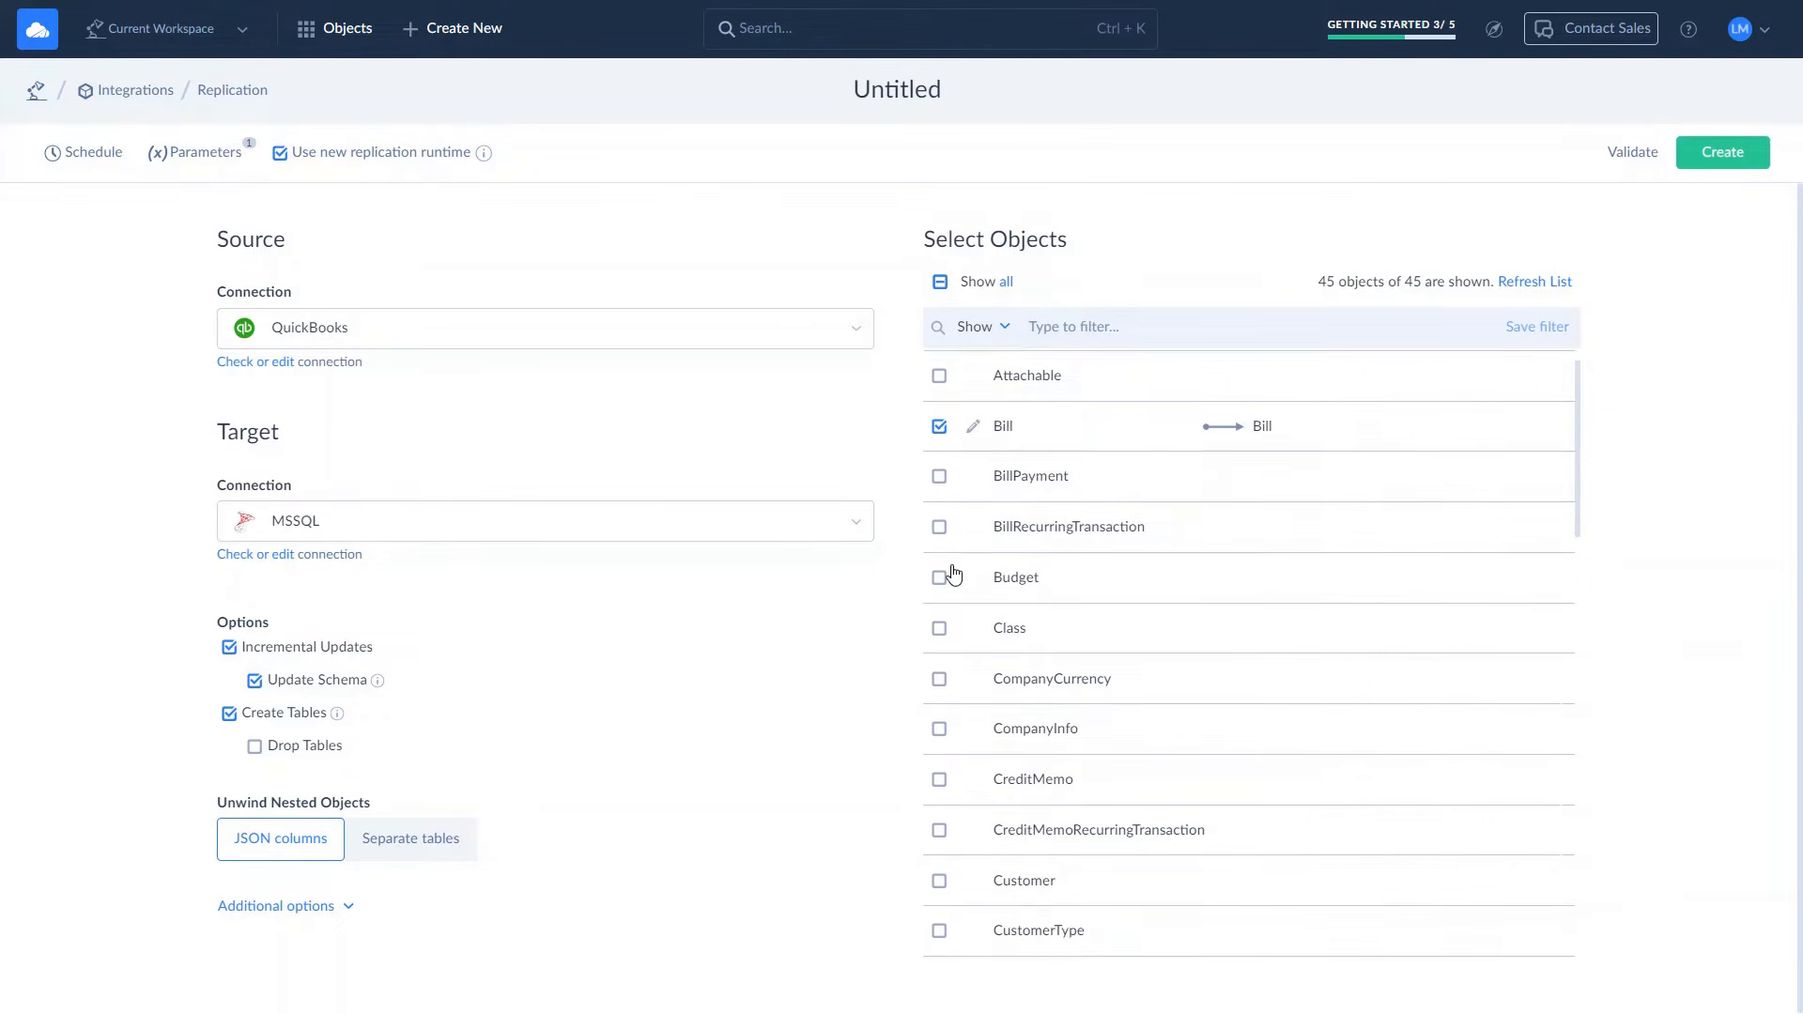
{"action": "left_click", "coordinate": [938, 770]}
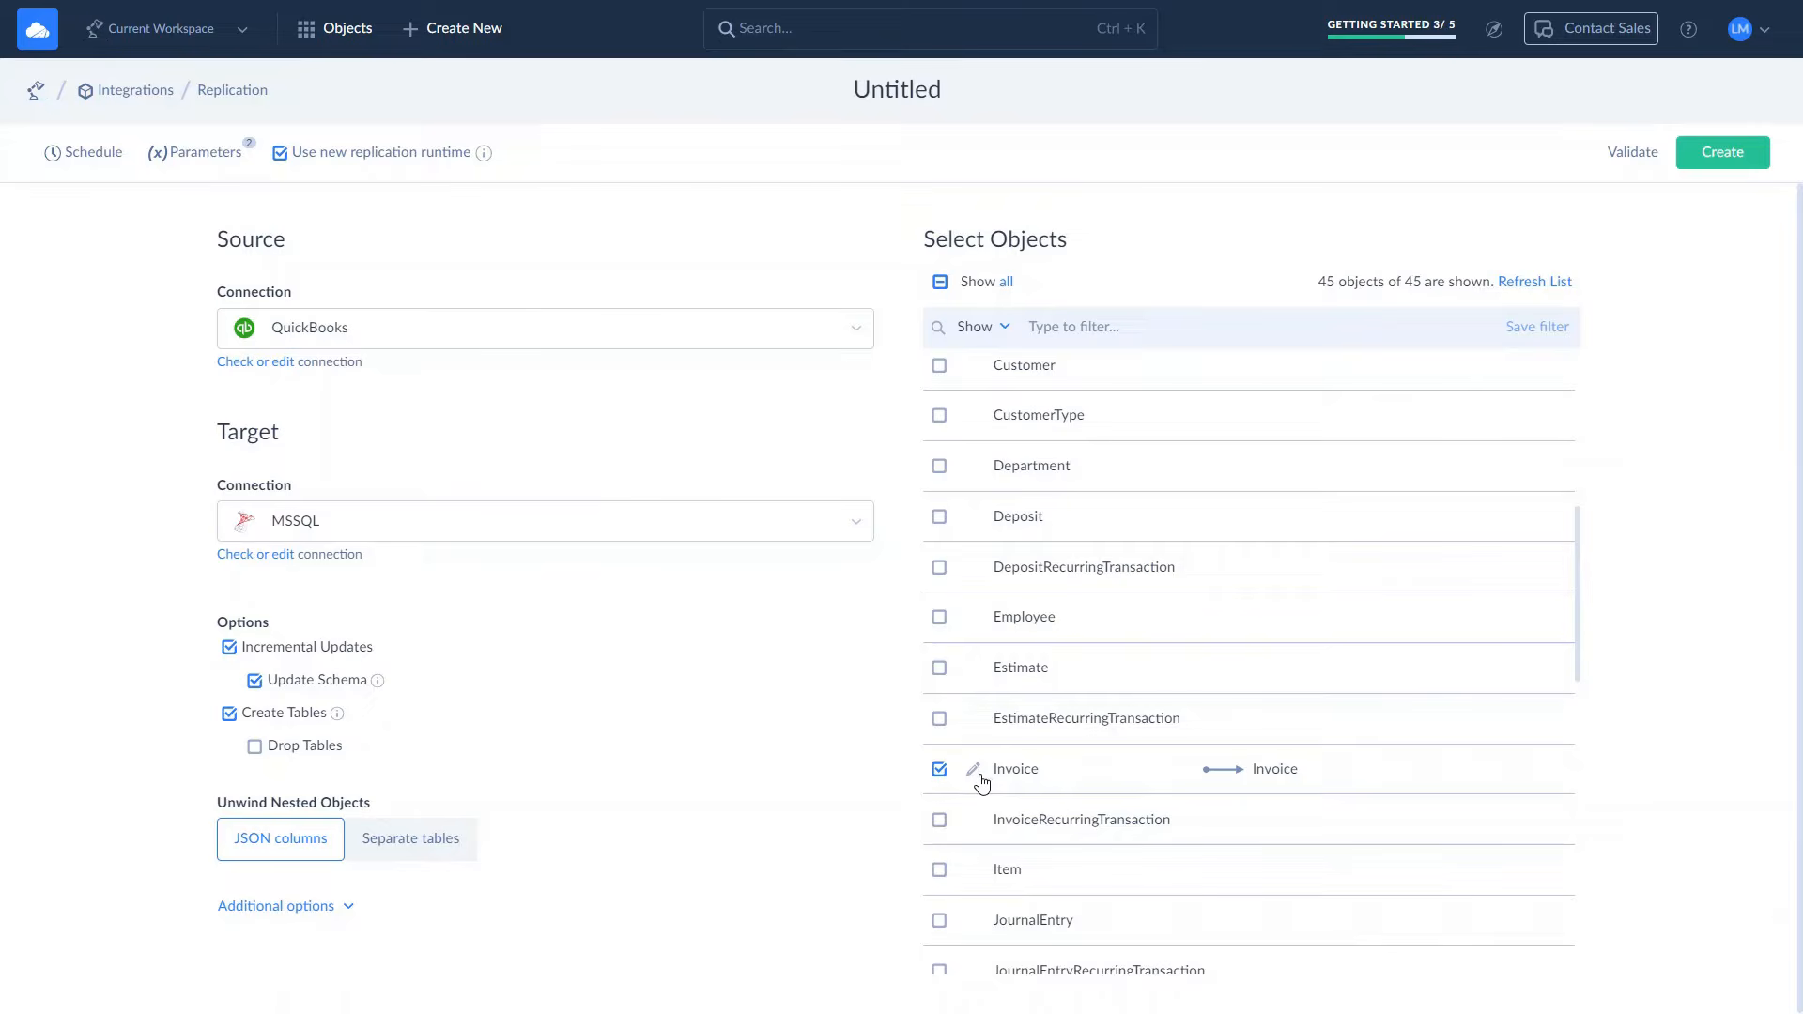
Step: Exclude the CurrencyRefId column from the Invoice task and review the available modes and LinkedTxn storage options
{"action": "left_click", "coordinate": [979, 776]}
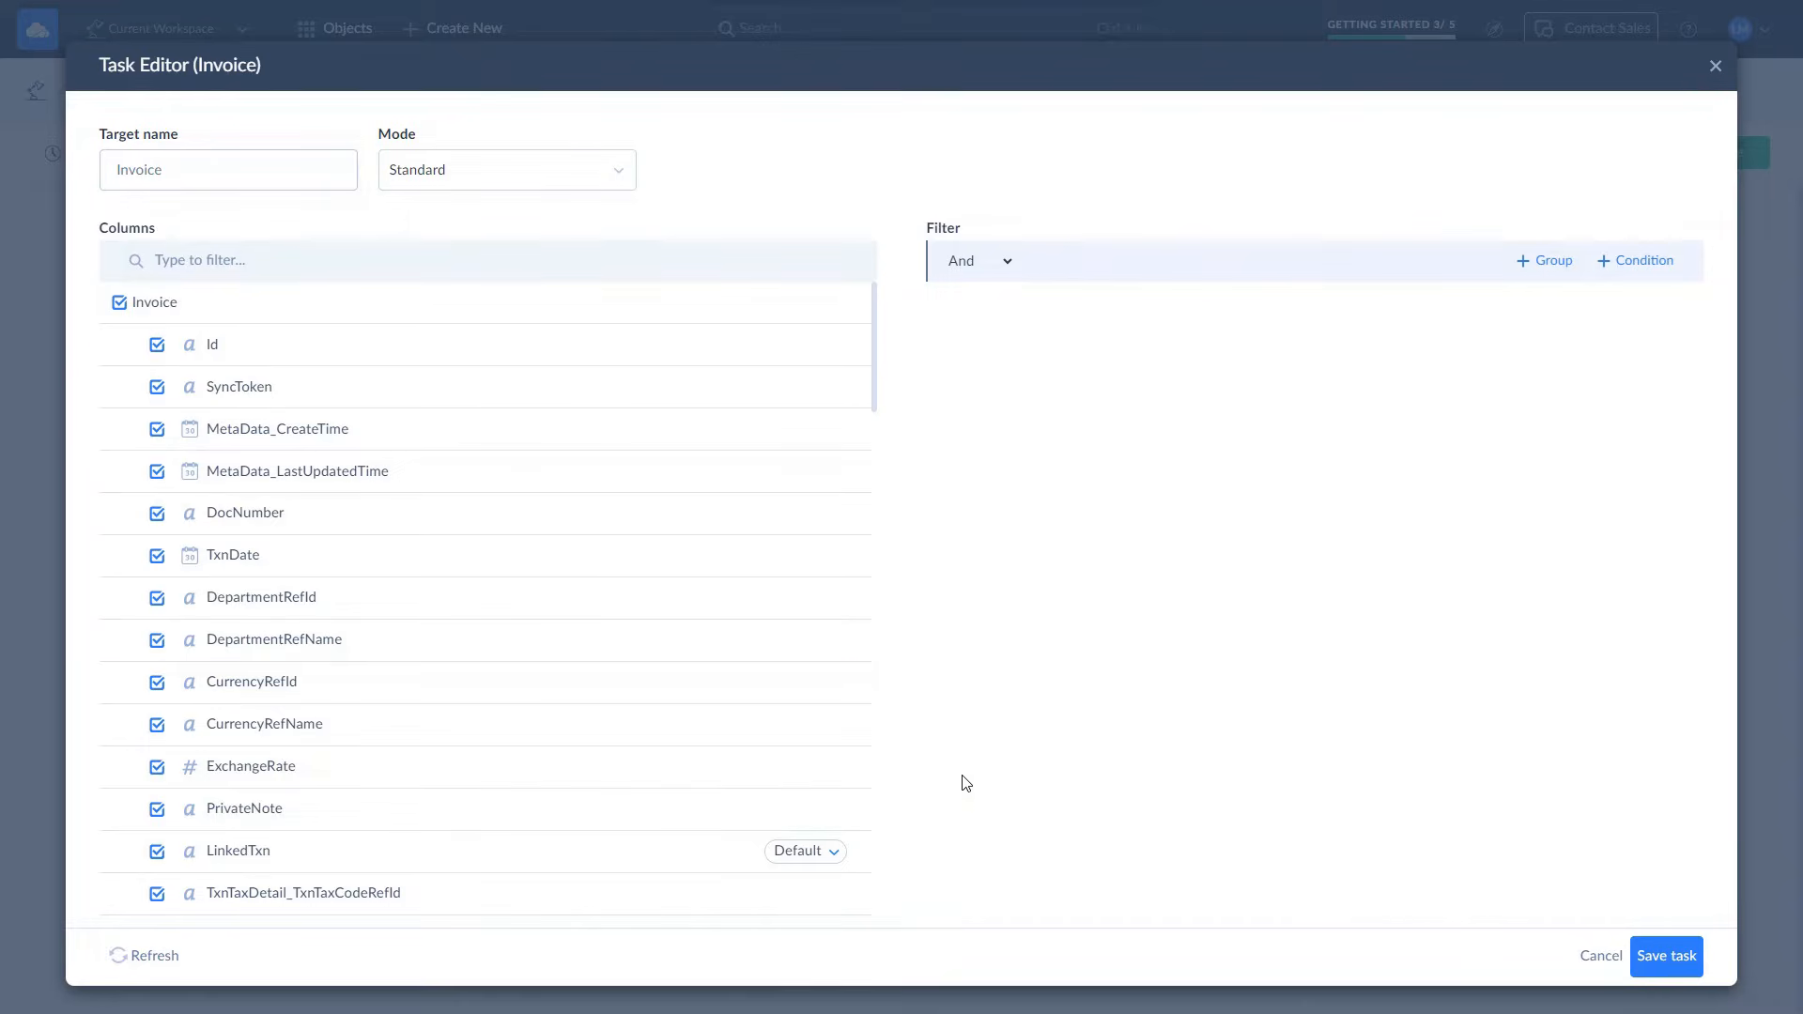
{"action": "left_click", "coordinate": [156, 682]}
{"action": "left_click", "coordinate": [628, 182]}
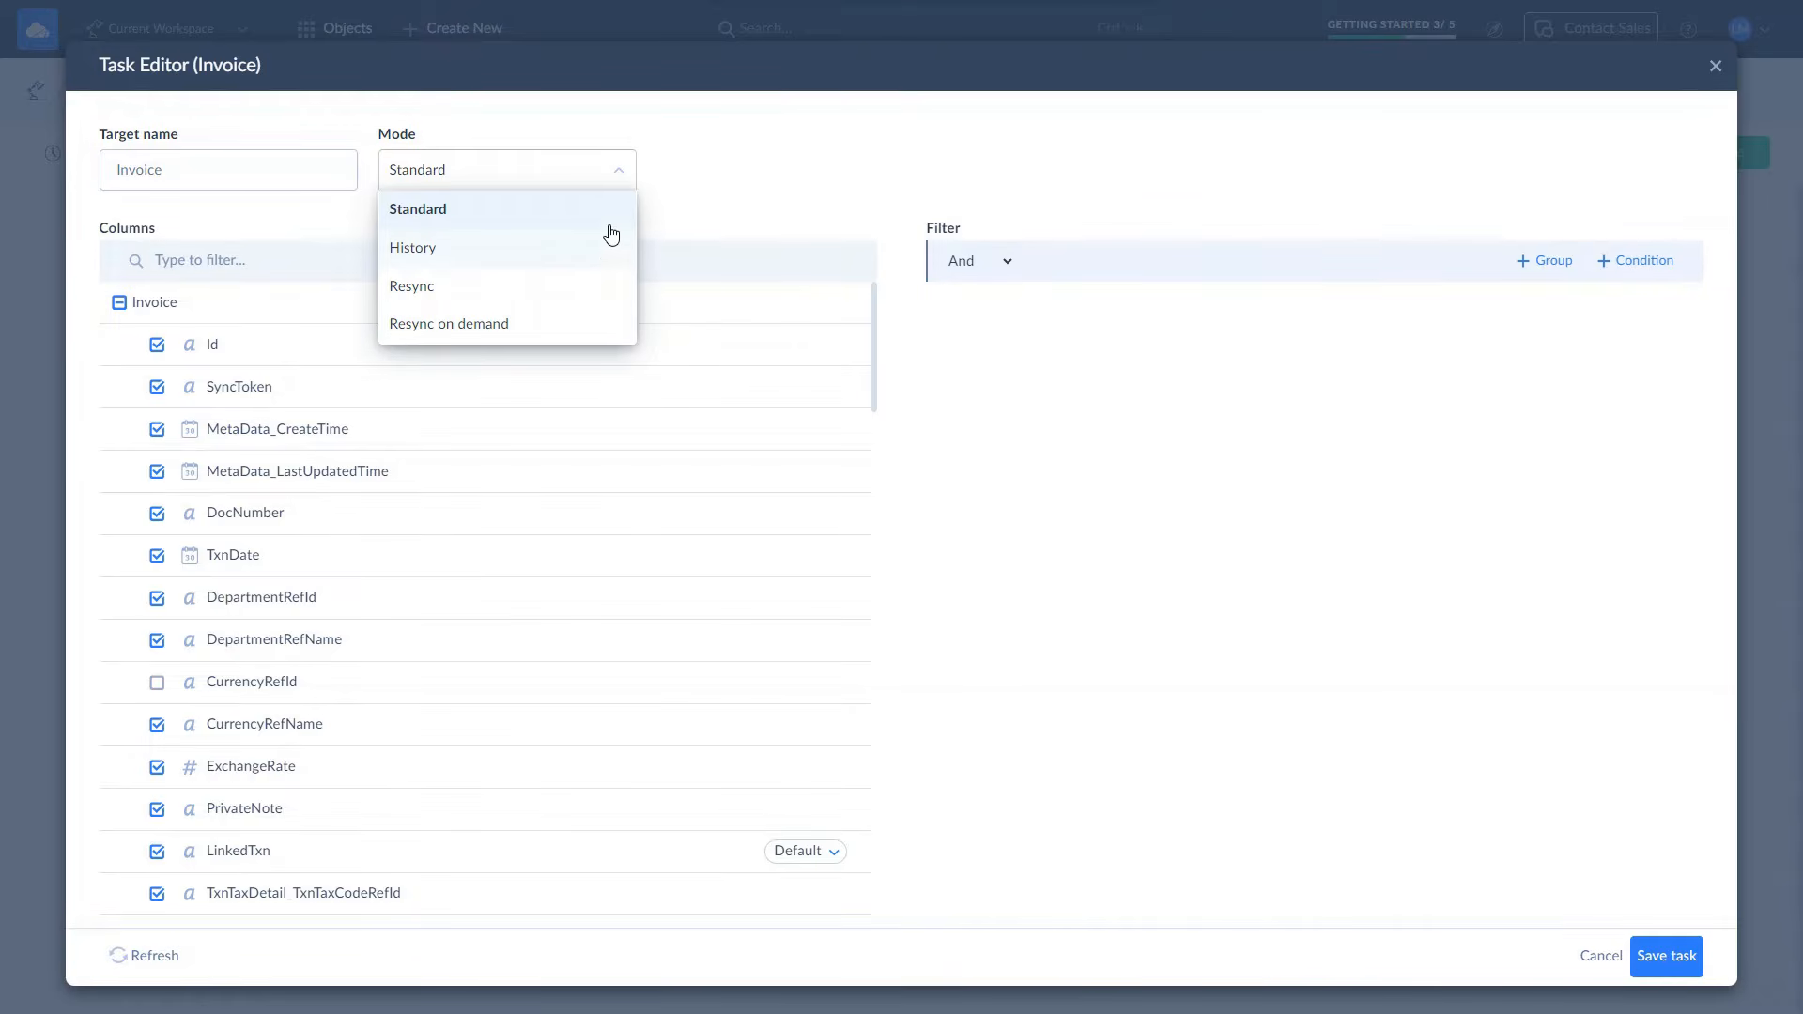
{"action": "left_click", "coordinate": [617, 170]}
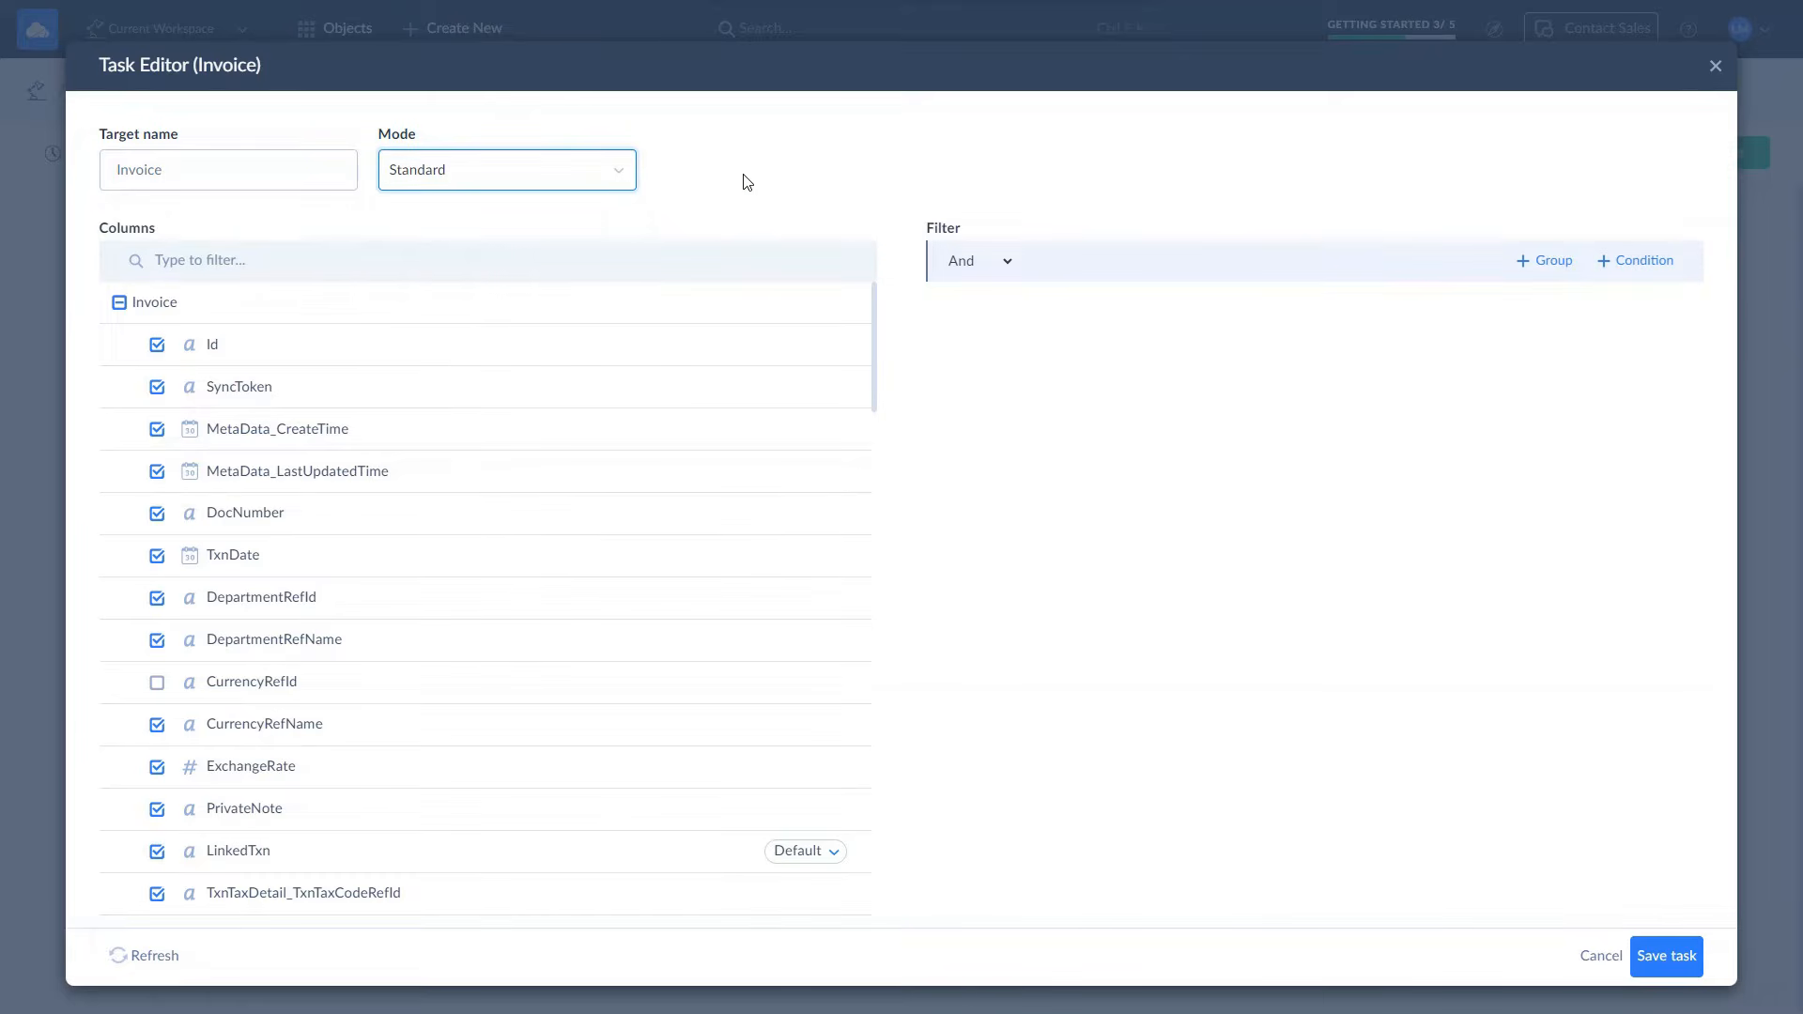
{"action": "left_click", "coordinate": [827, 855]}
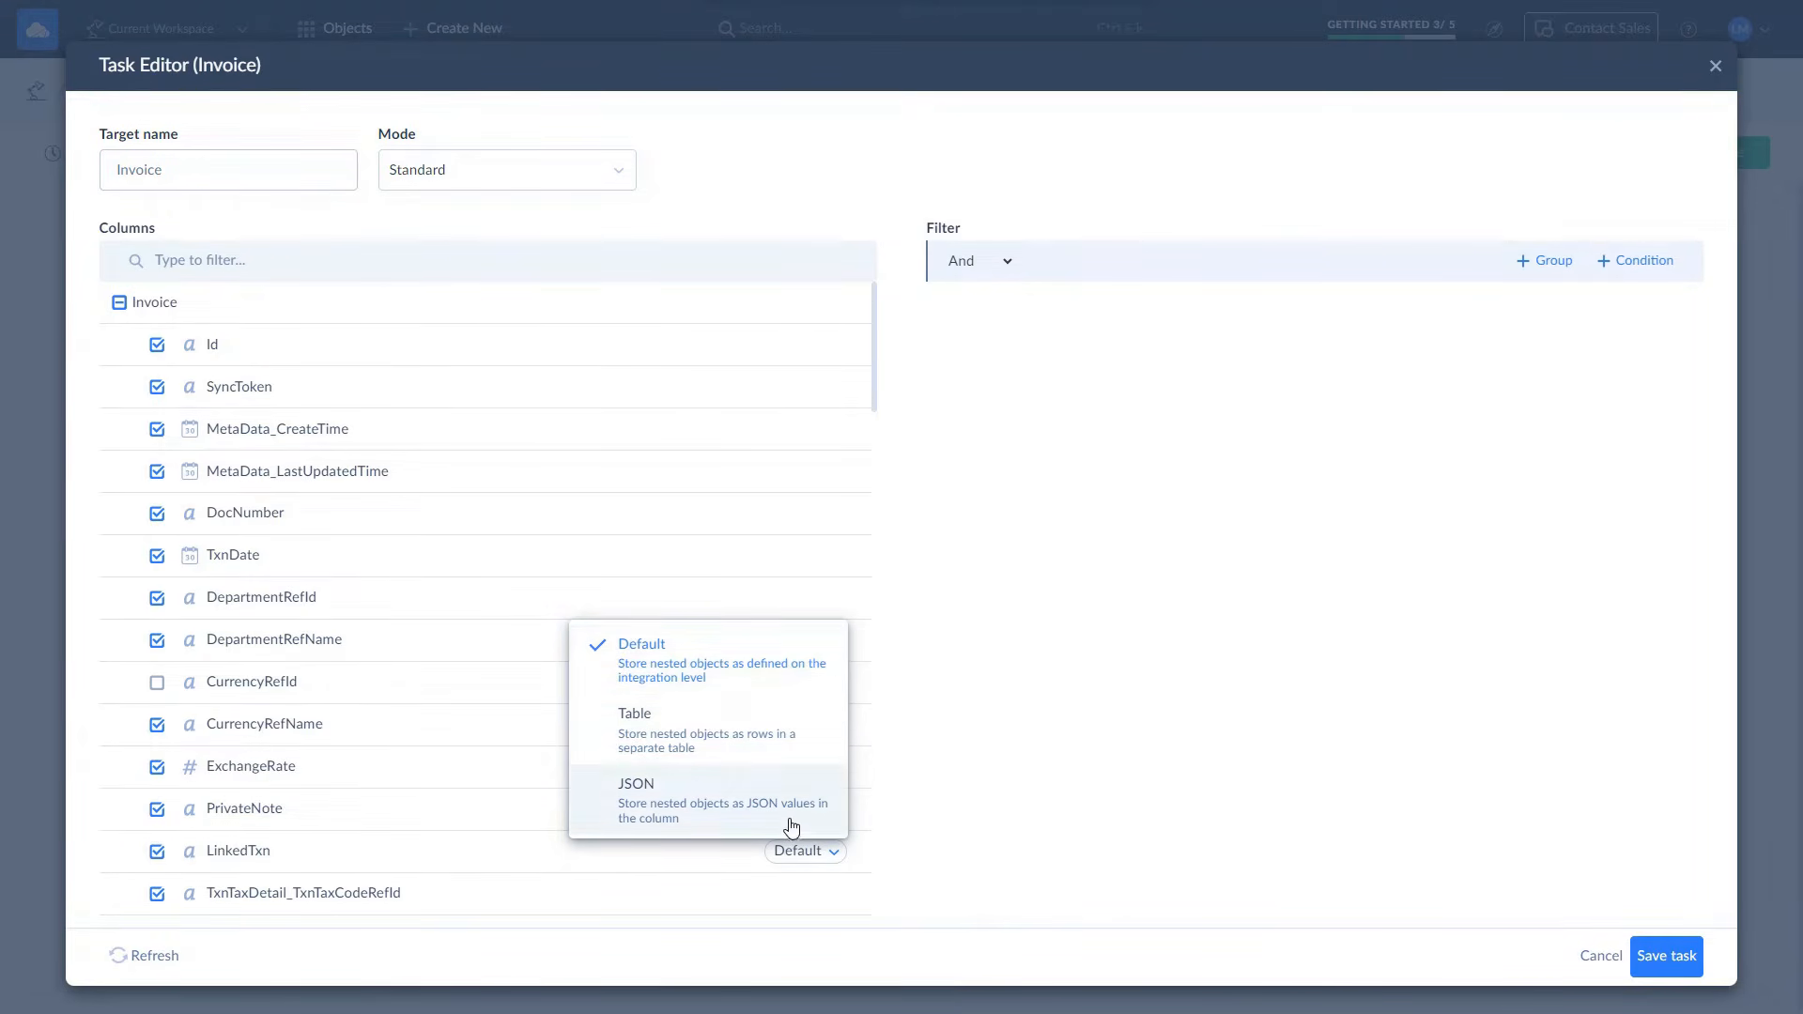
{"action": "left_click", "coordinate": [836, 862]}
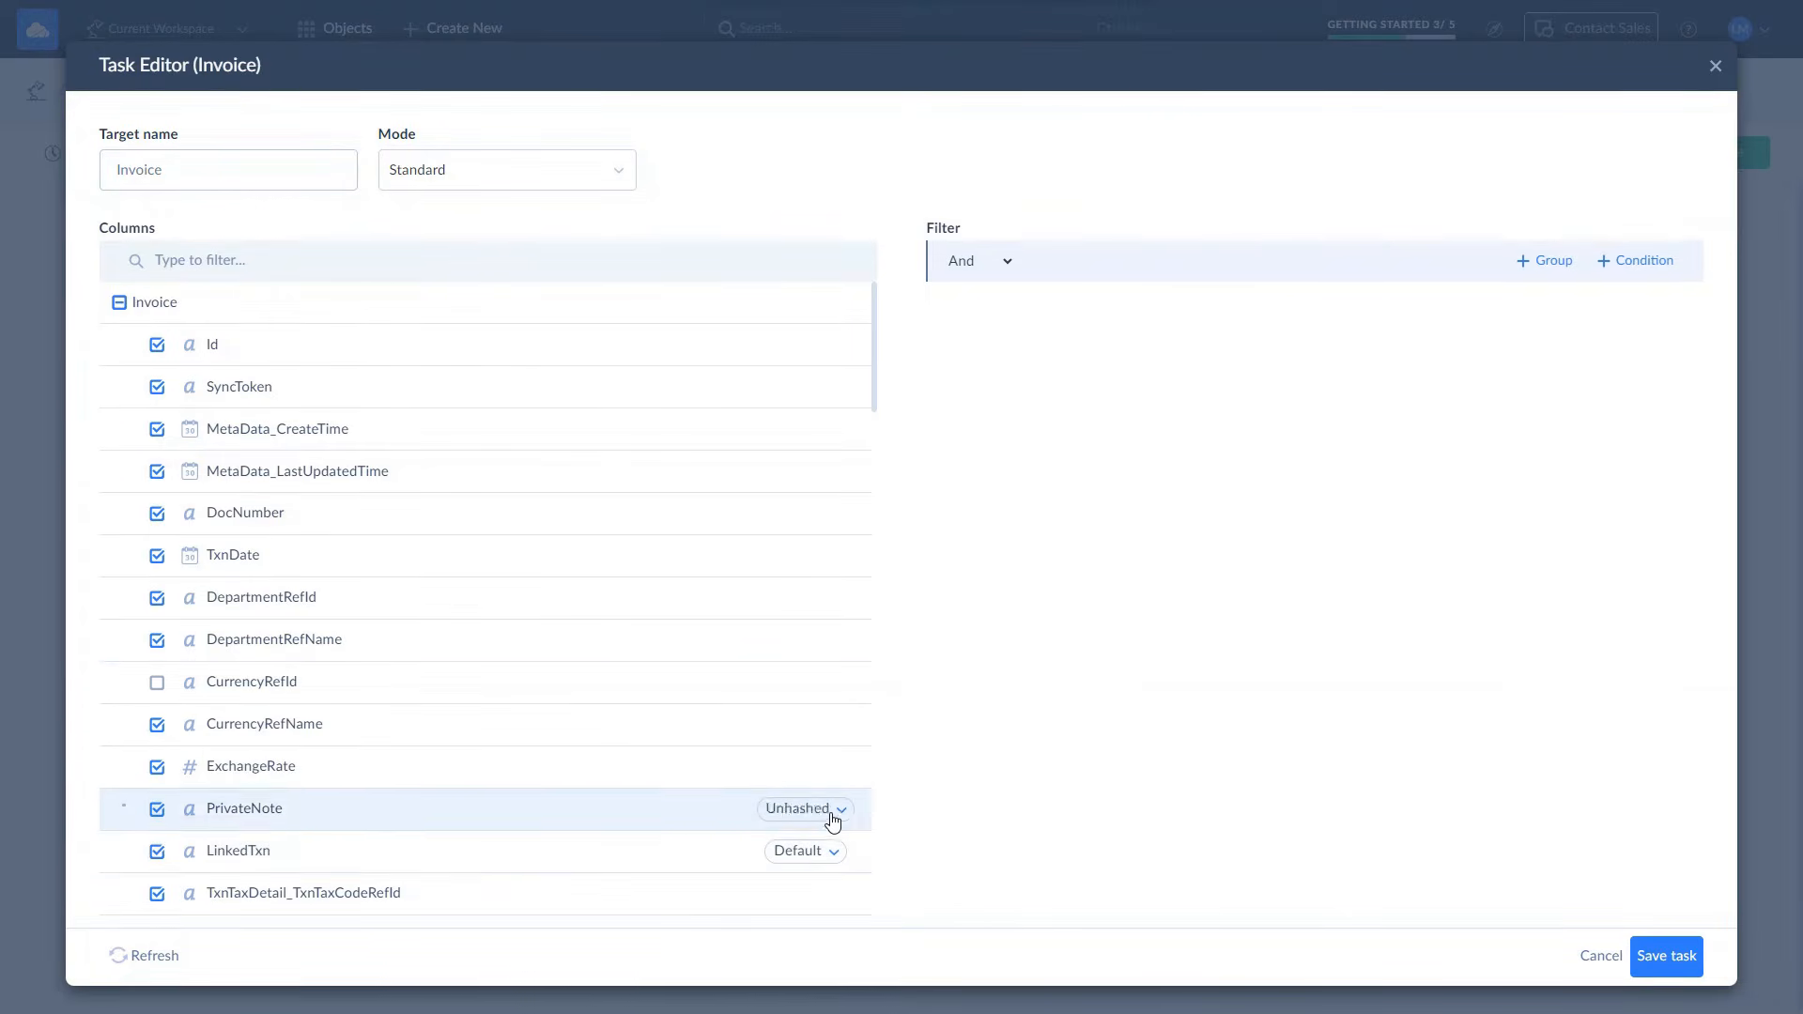
Step: Set the DepartmentRefName column to Hashed and save the Invoice task
{"action": "left_click", "coordinate": [841, 645]}
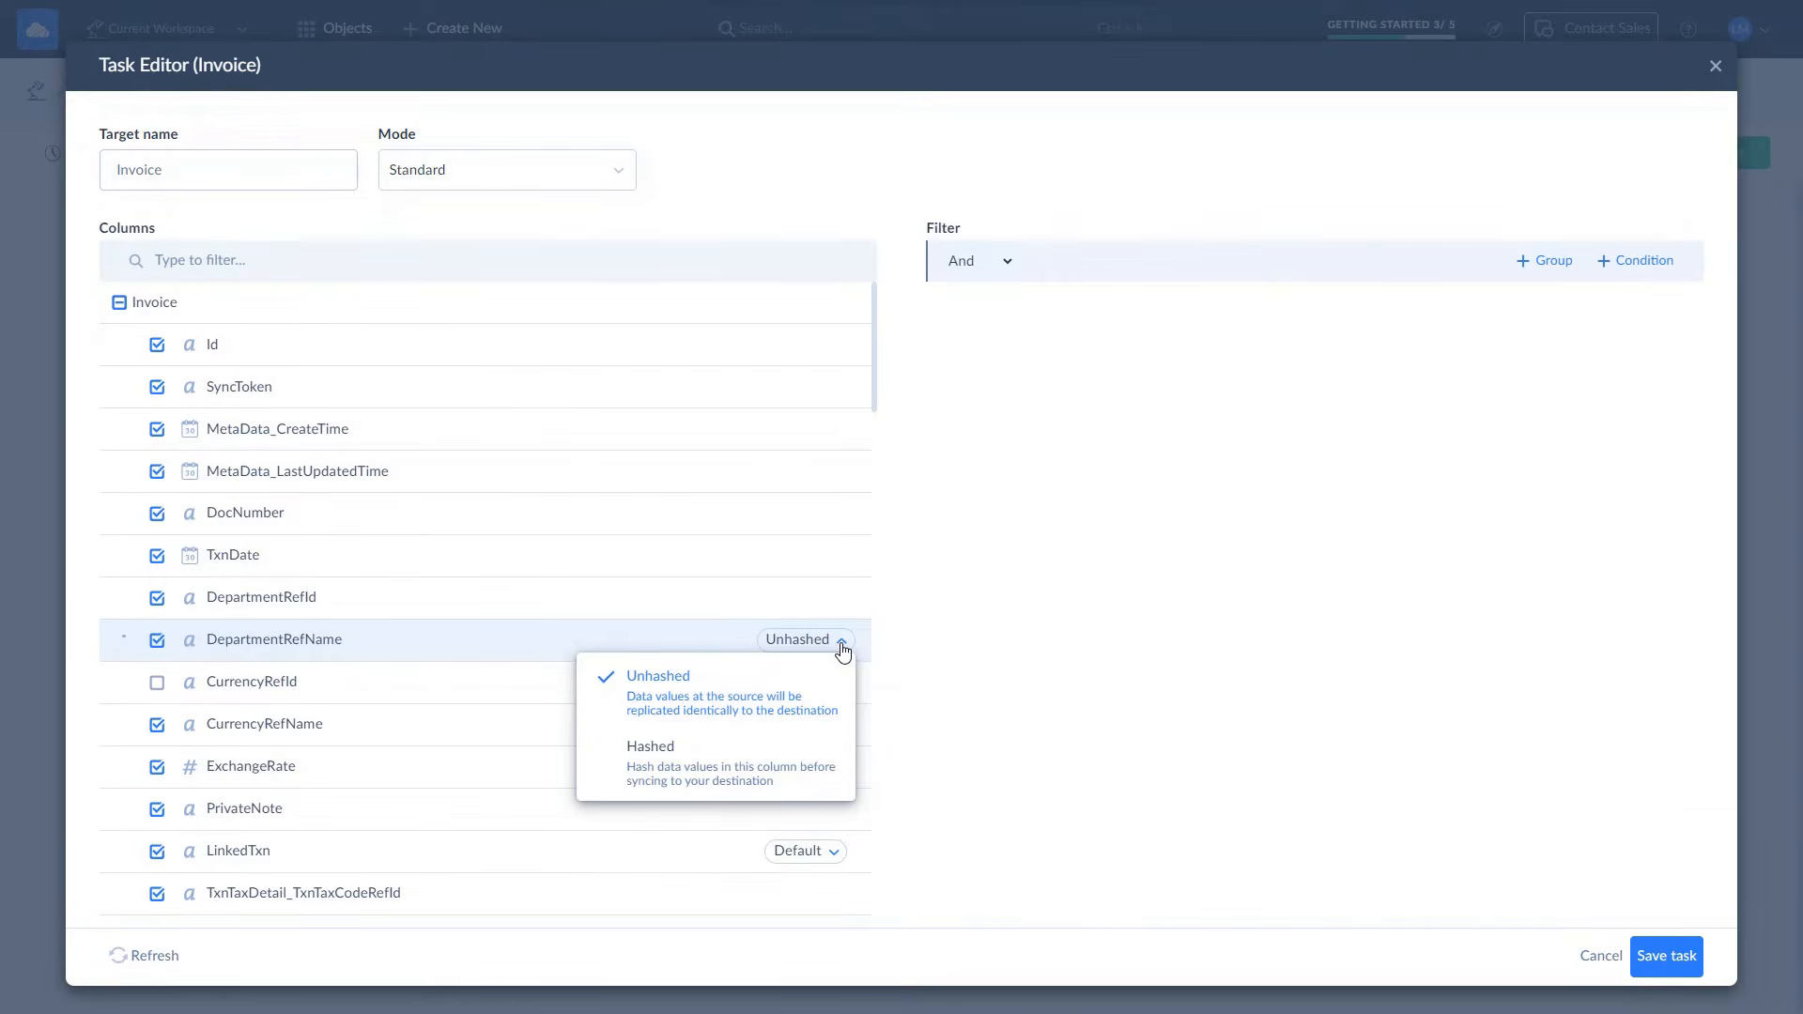
{"action": "left_click", "coordinate": [780, 788]}
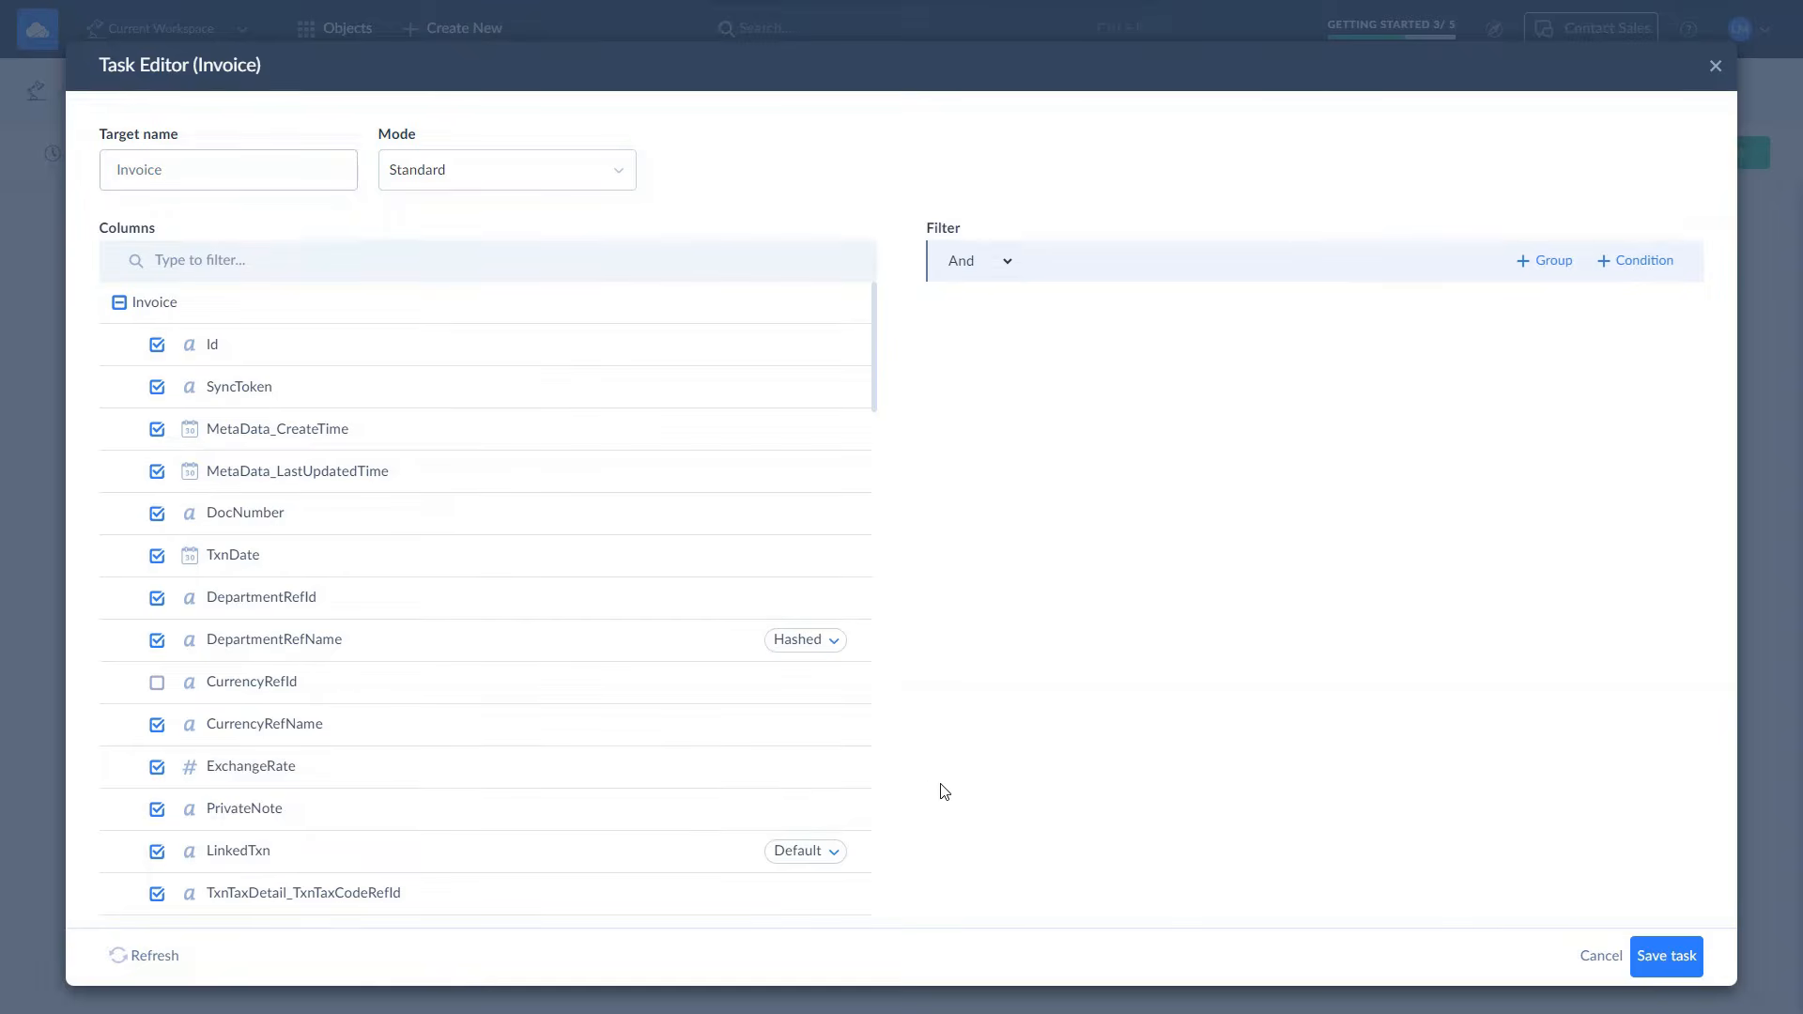
{"action": "left_click", "coordinate": [1676, 957]}
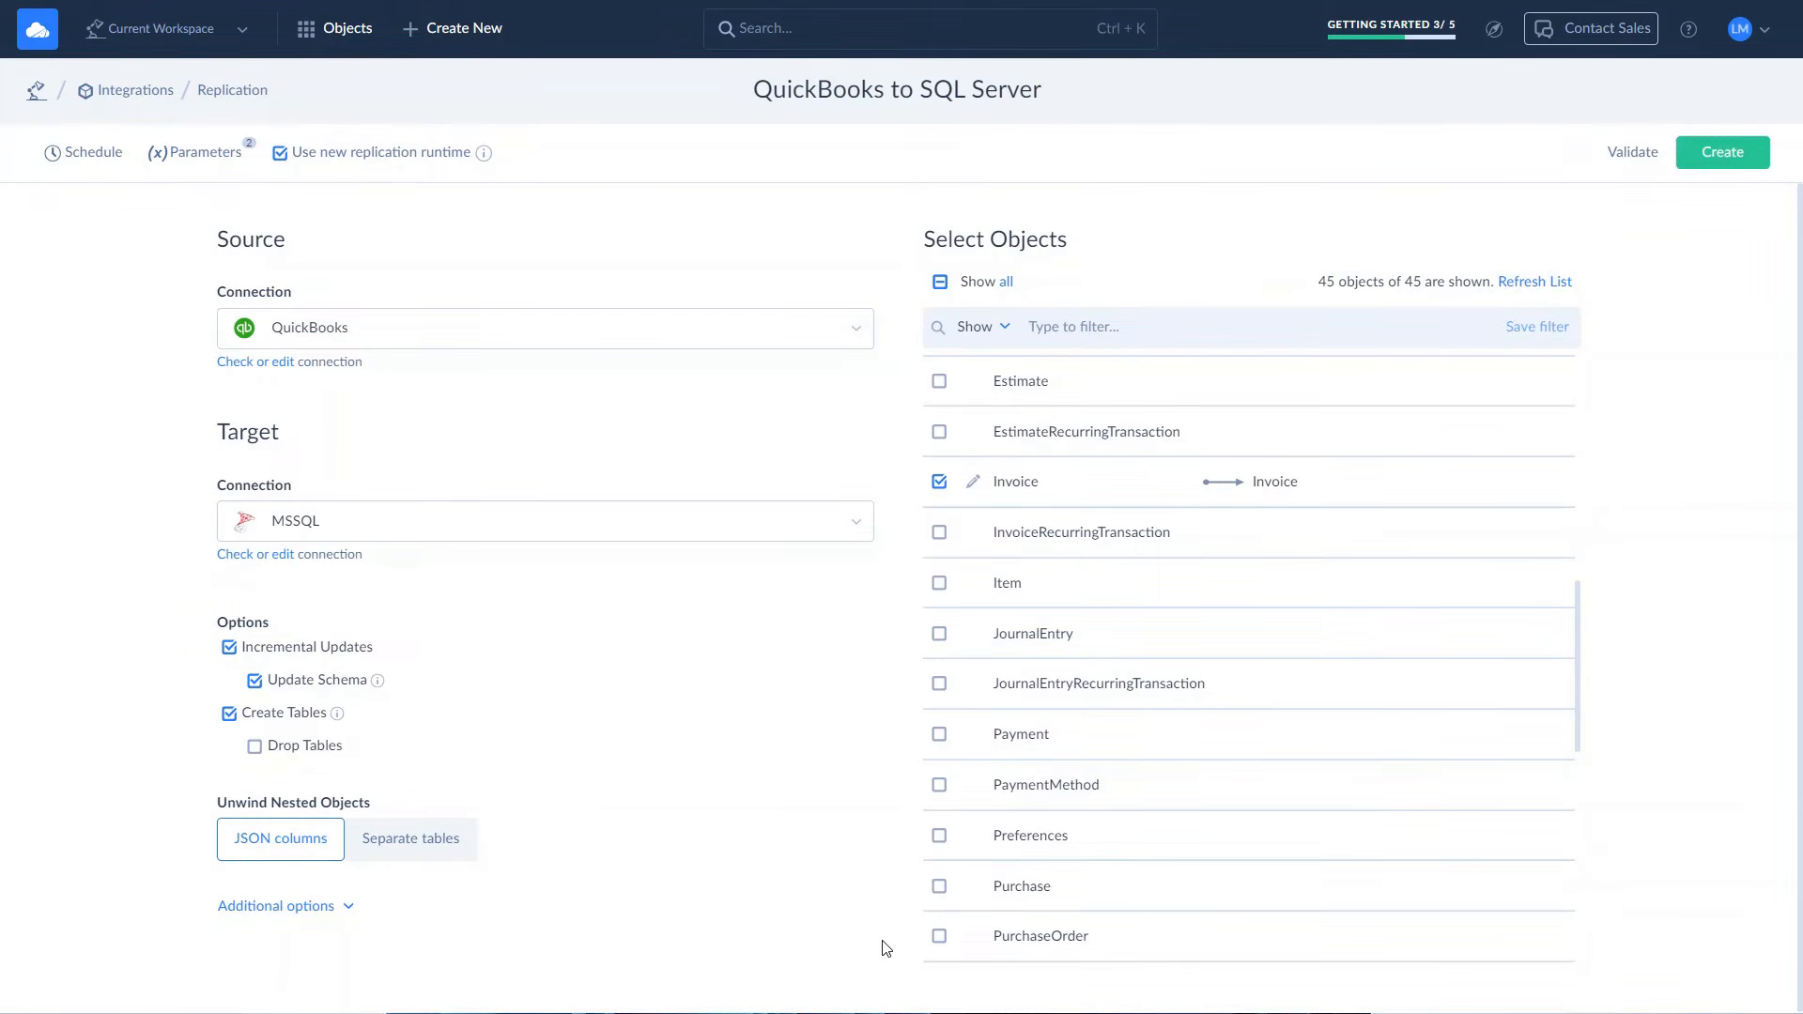
{"action": "left_click", "coordinate": [231, 646]}
{"action": "left_click", "coordinate": [230, 651]}
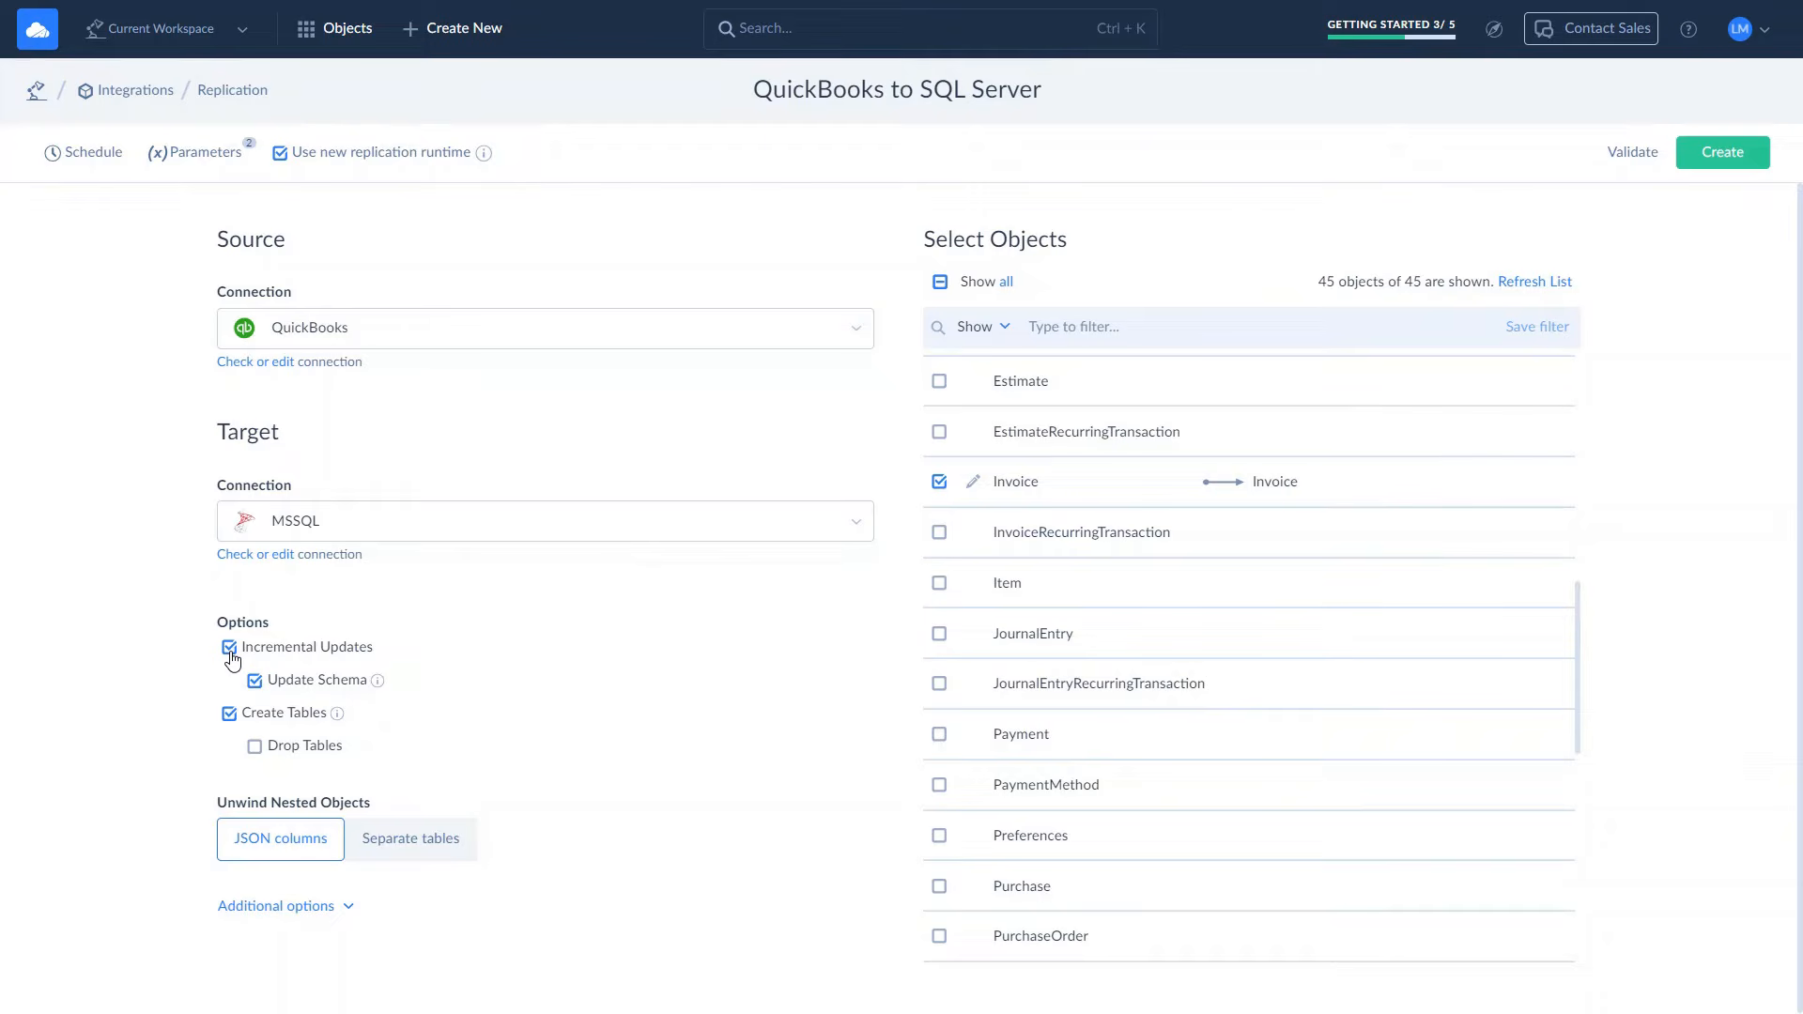
{"action": "left_click", "coordinate": [254, 685]}
{"action": "left_click", "coordinate": [253, 688]}
Step: Enable the Drop Tables option and unwind nested objects into separate tables
{"action": "left_click", "coordinate": [254, 747]}
{"action": "left_click", "coordinate": [377, 854]}
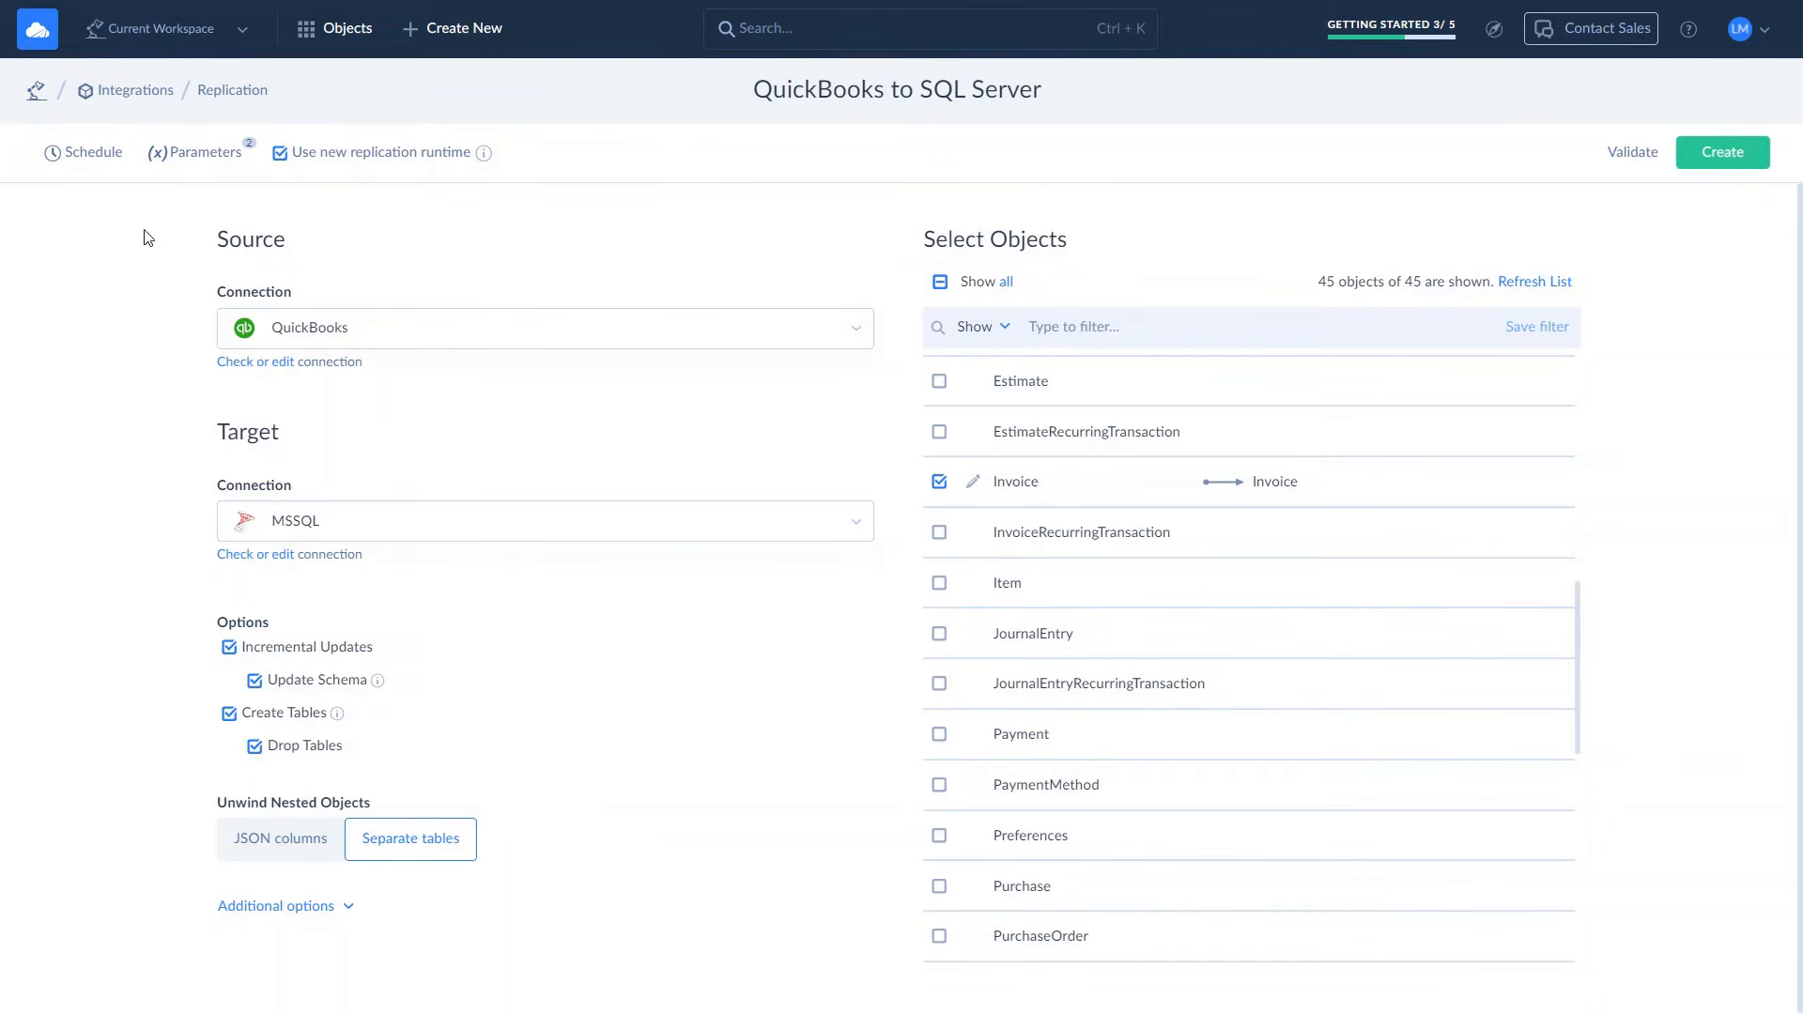
Step: Schedule the replication to recur weekly on Monday at 11:00, starting now, and save the schedule
{"action": "left_click", "coordinate": [108, 166]}
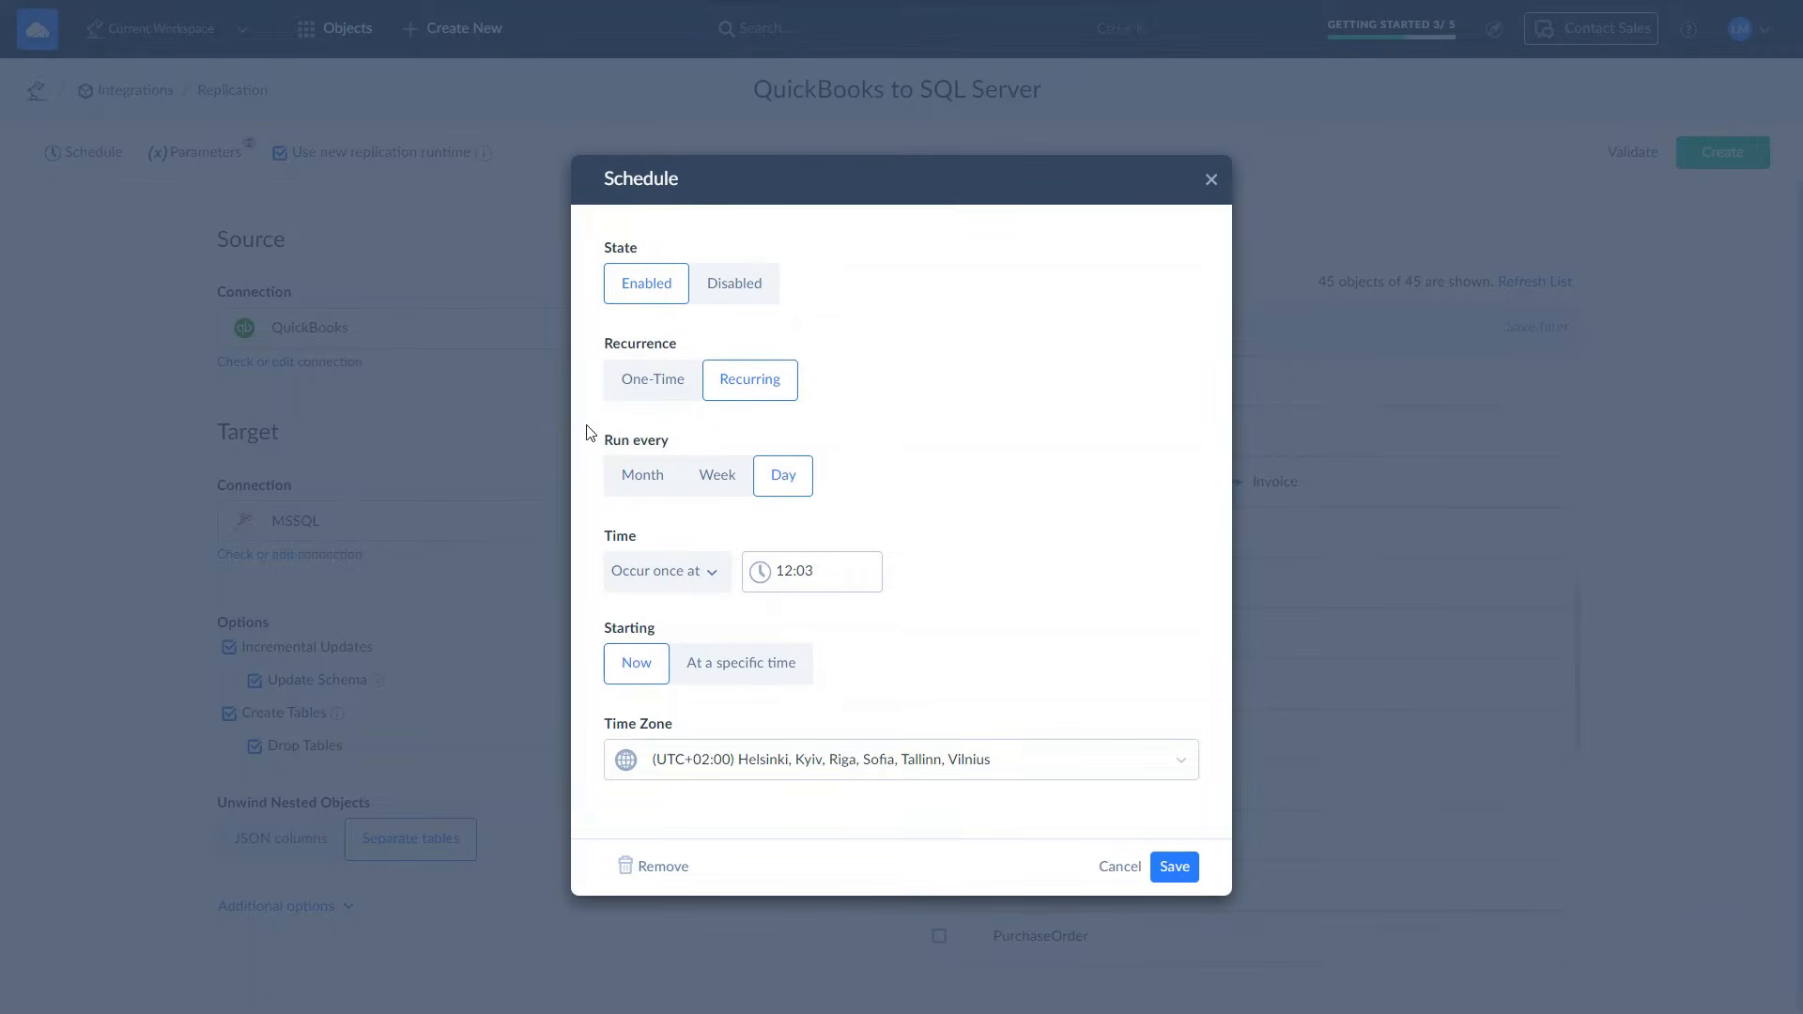
{"action": "left_click", "coordinate": [716, 477]}
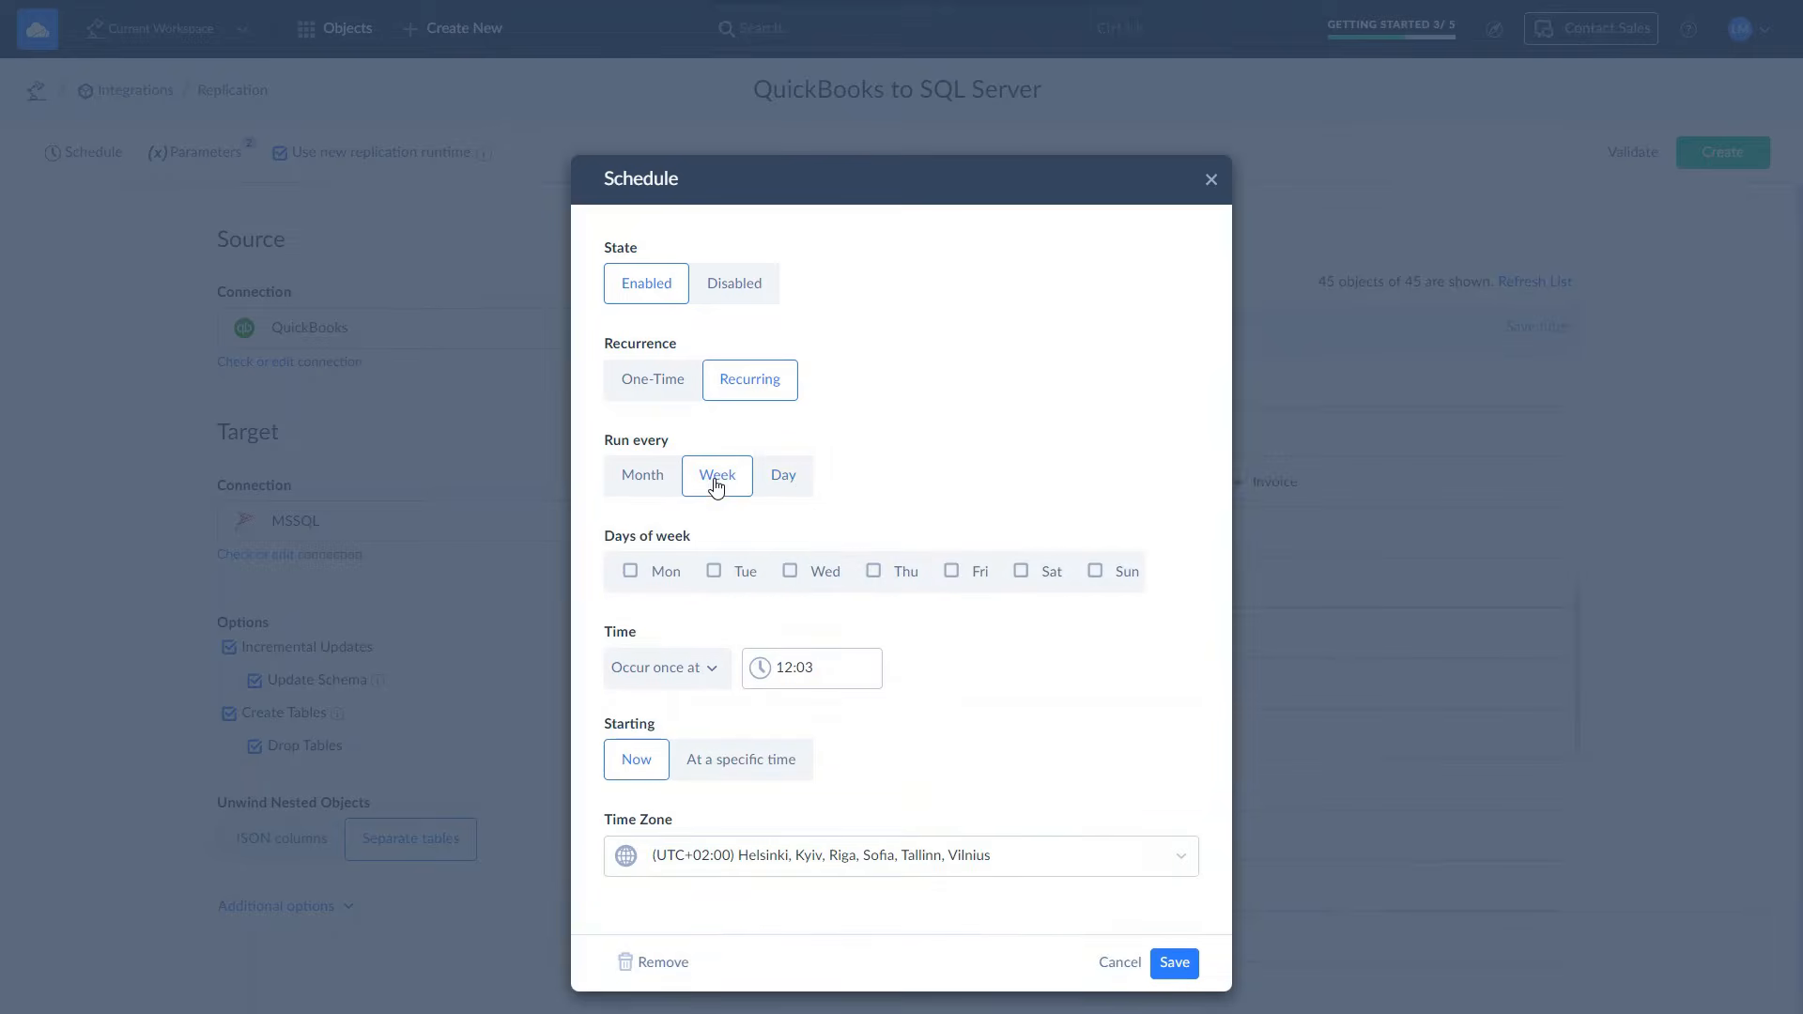
{"action": "left_click", "coordinate": [633, 575]}
{"action": "left_click", "coordinate": [799, 666]}
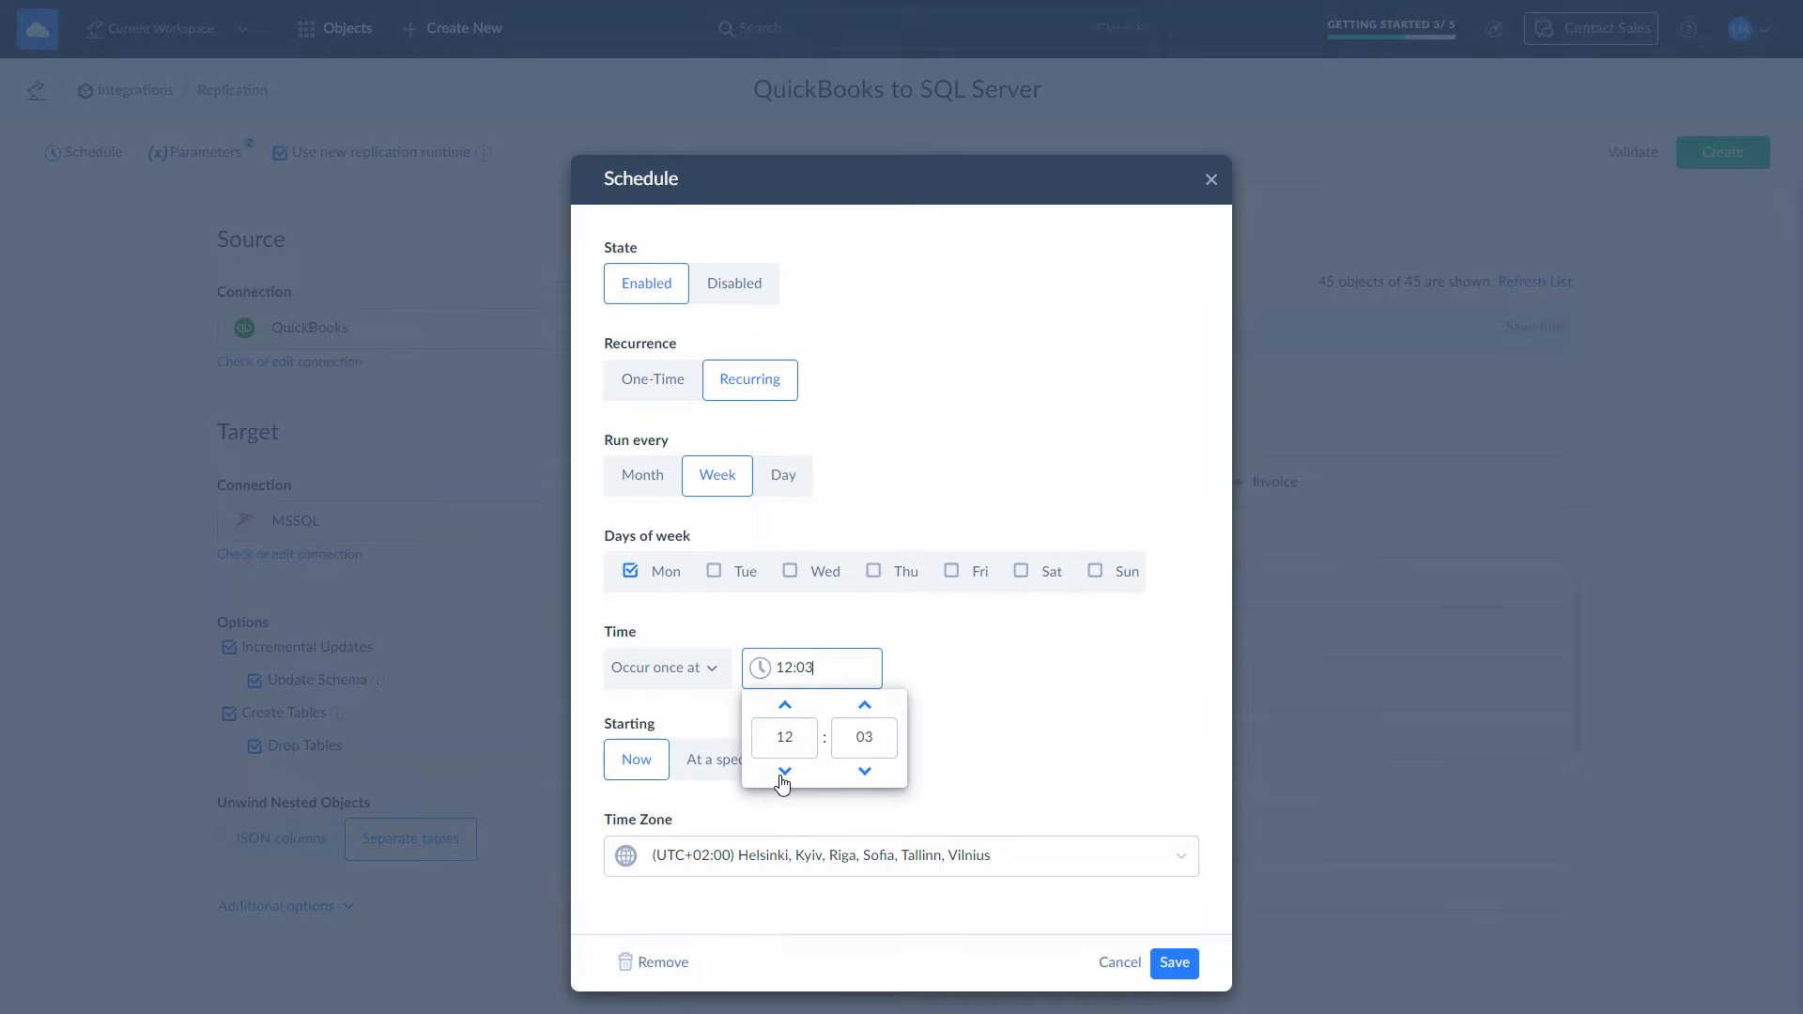
{"action": "left_click", "coordinate": [784, 770]}
{"action": "left_click", "coordinate": [866, 772]}
{"action": "left_click", "coordinate": [866, 772]}
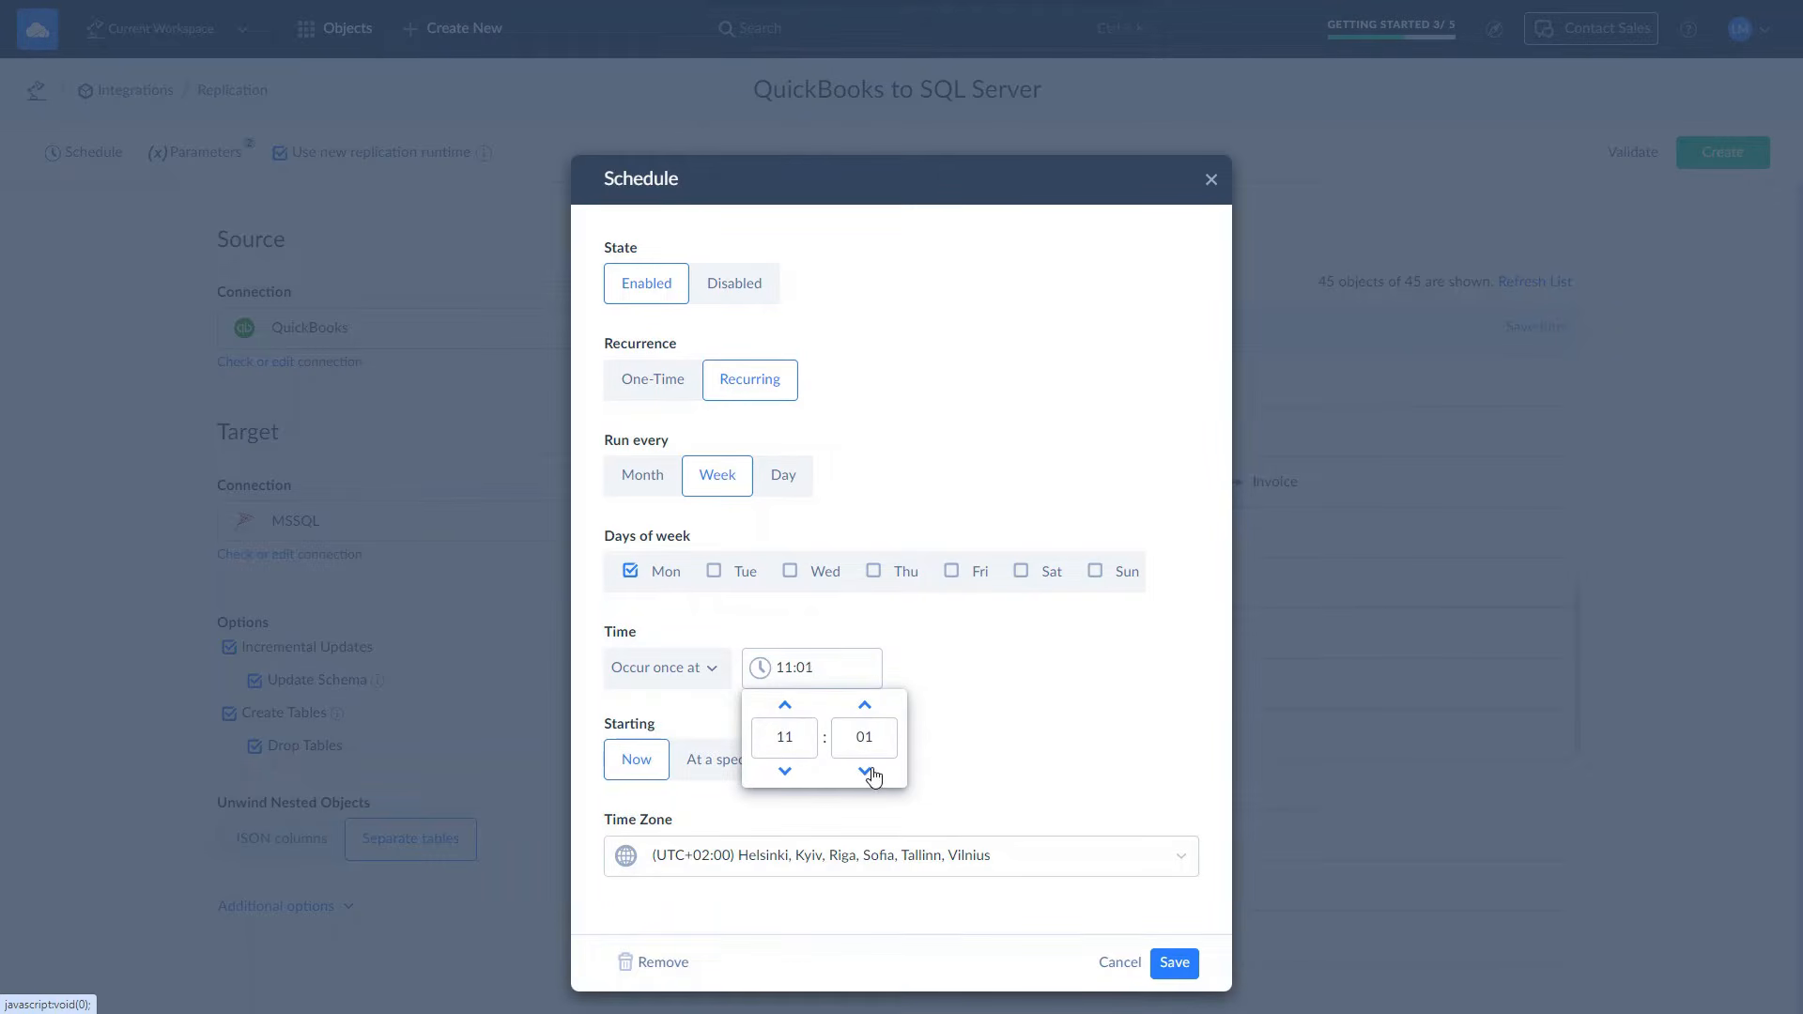
{"action": "left_click", "coordinate": [866, 772]}
{"action": "left_click", "coordinate": [956, 712]}
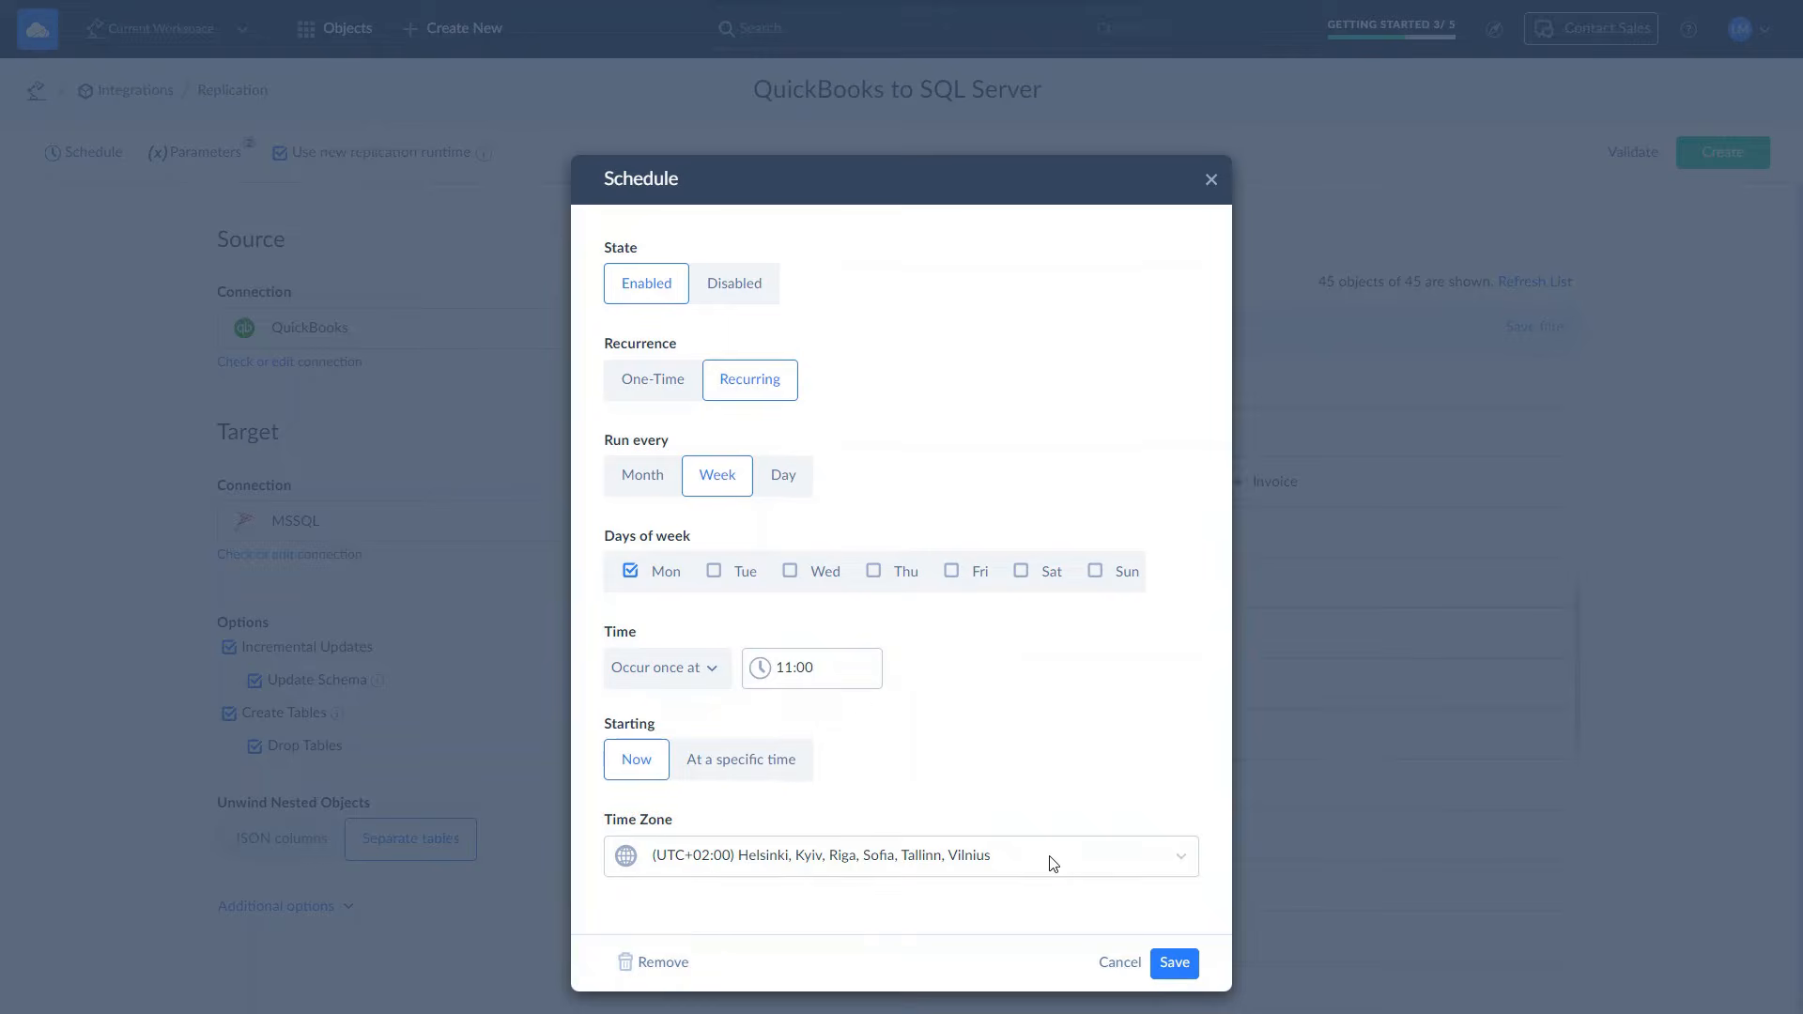
{"action": "left_click", "coordinate": [1169, 962]}
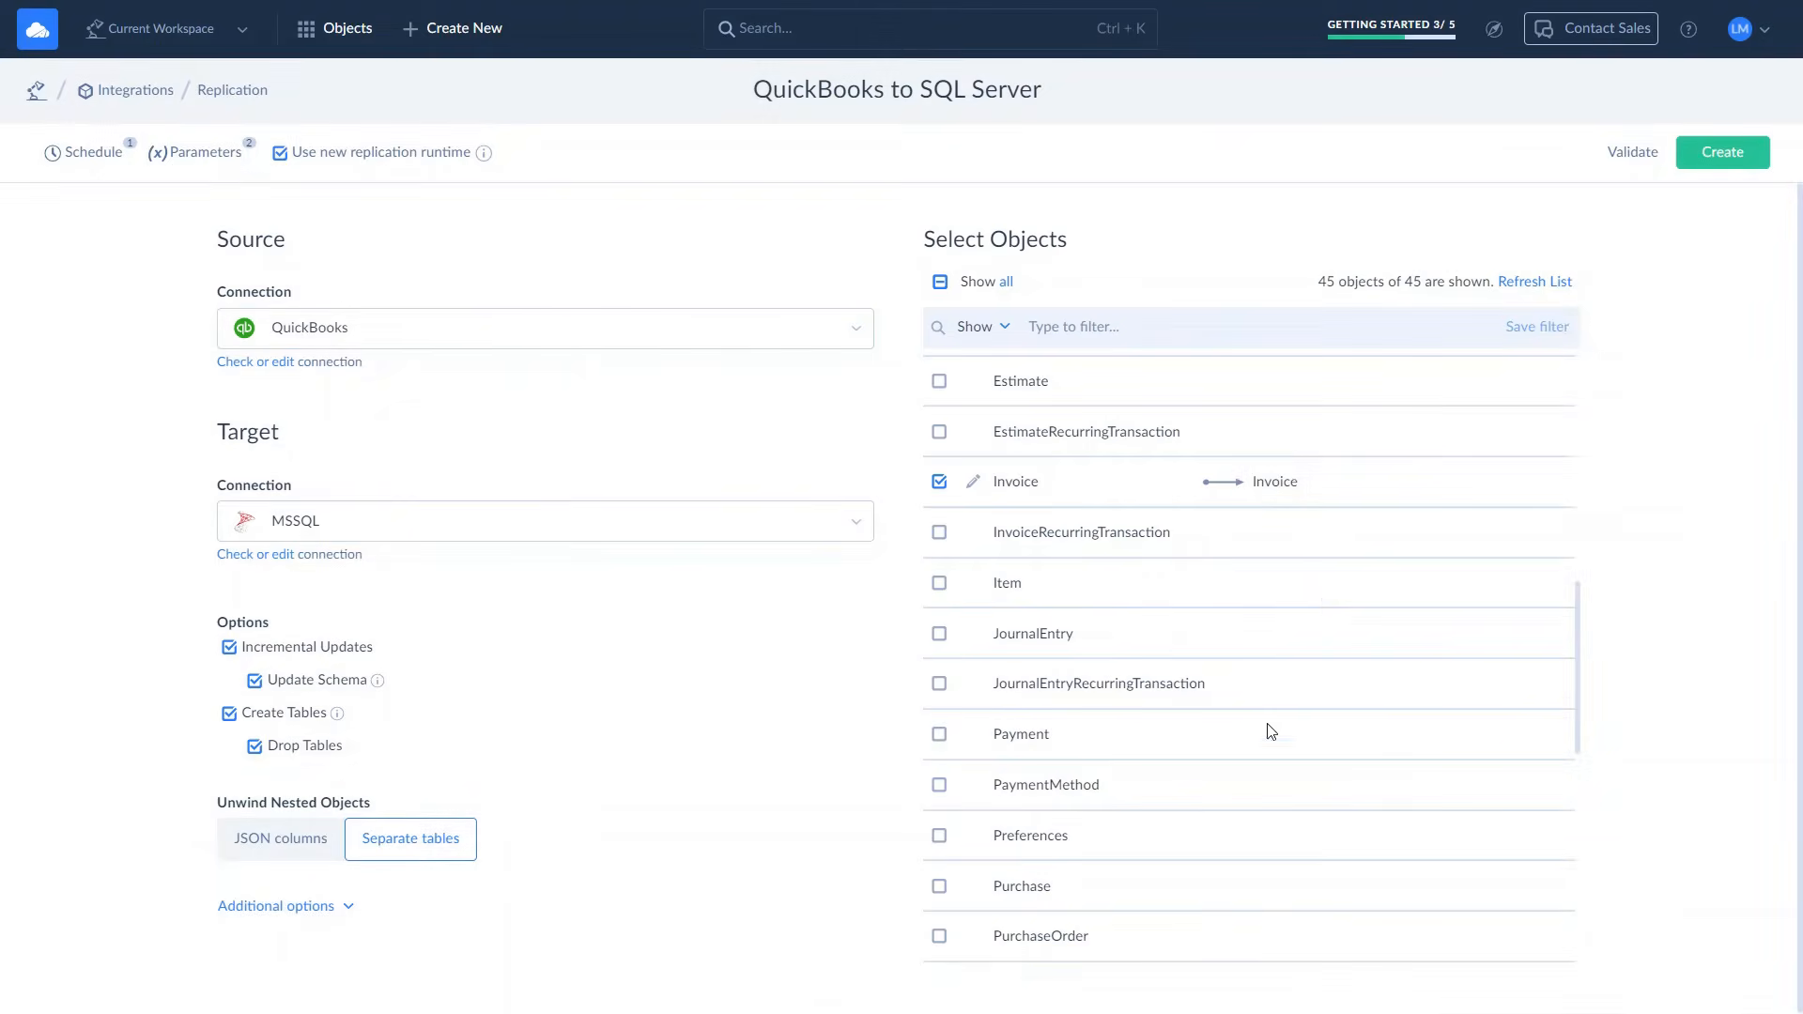
Step: Validate the QuickBooks to SQL Server replication and create it
{"action": "left_click", "coordinate": [1629, 156]}
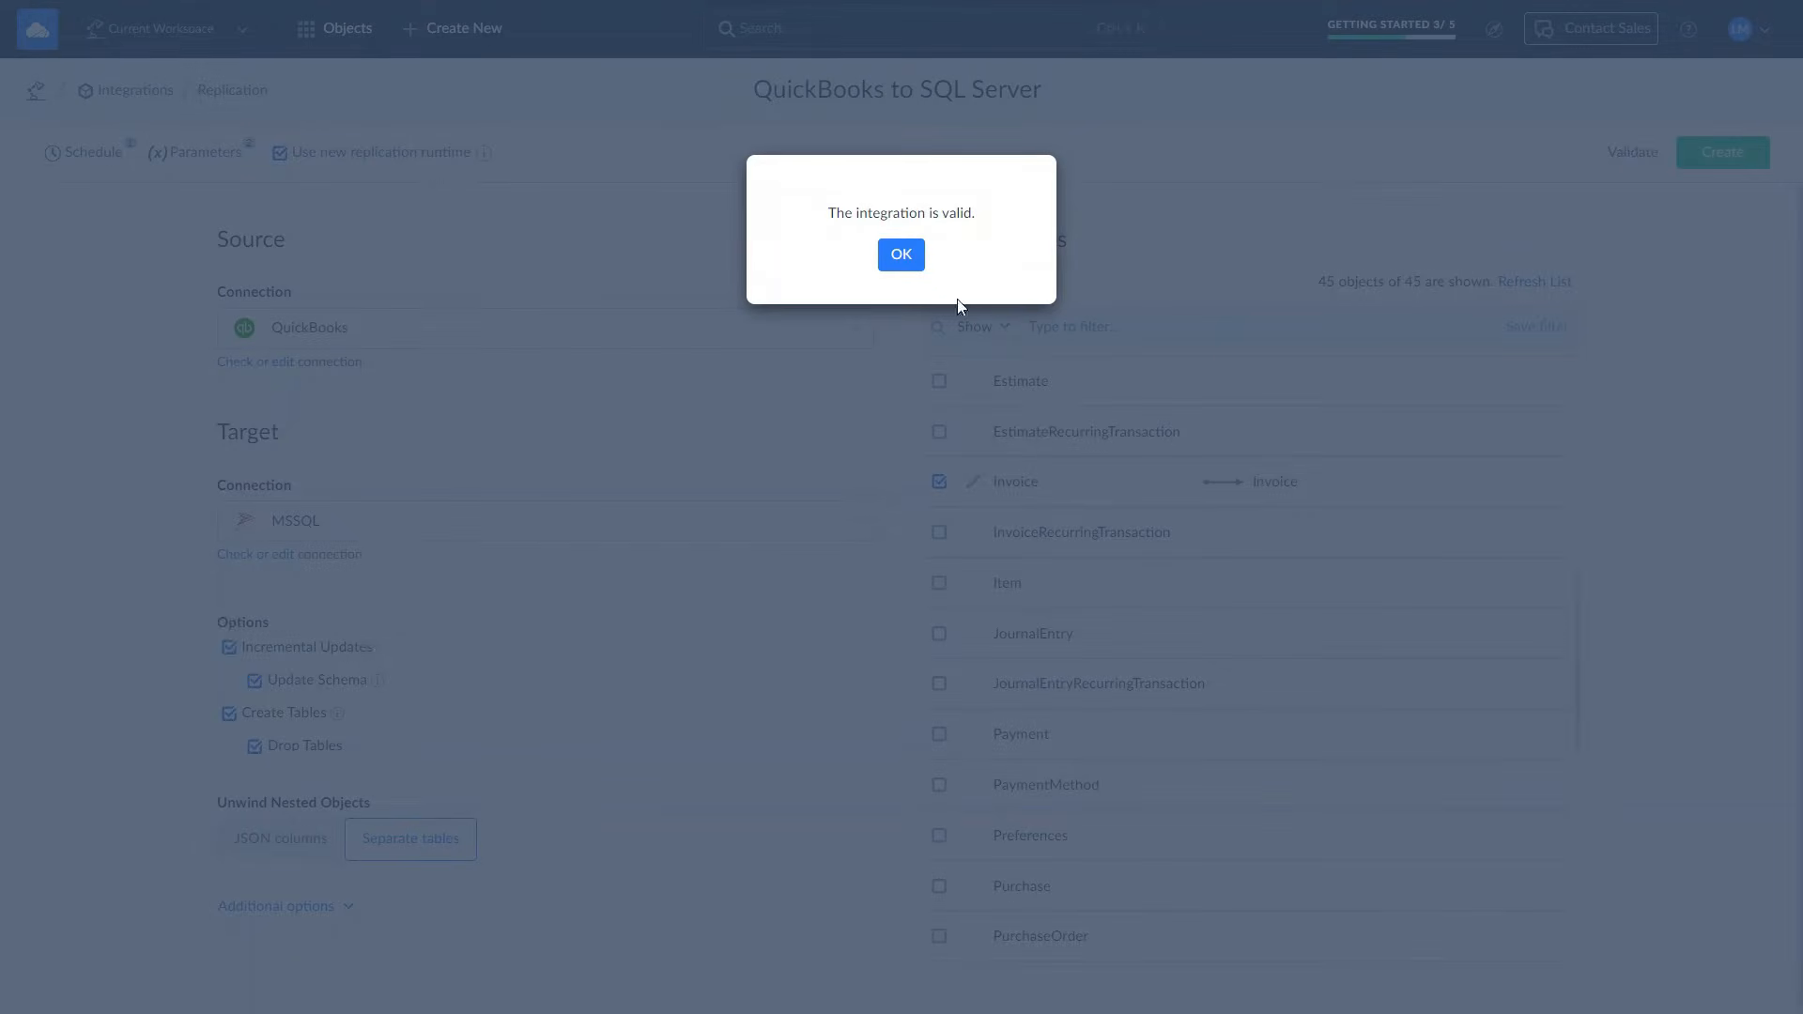
{"action": "left_click", "coordinate": [916, 265]}
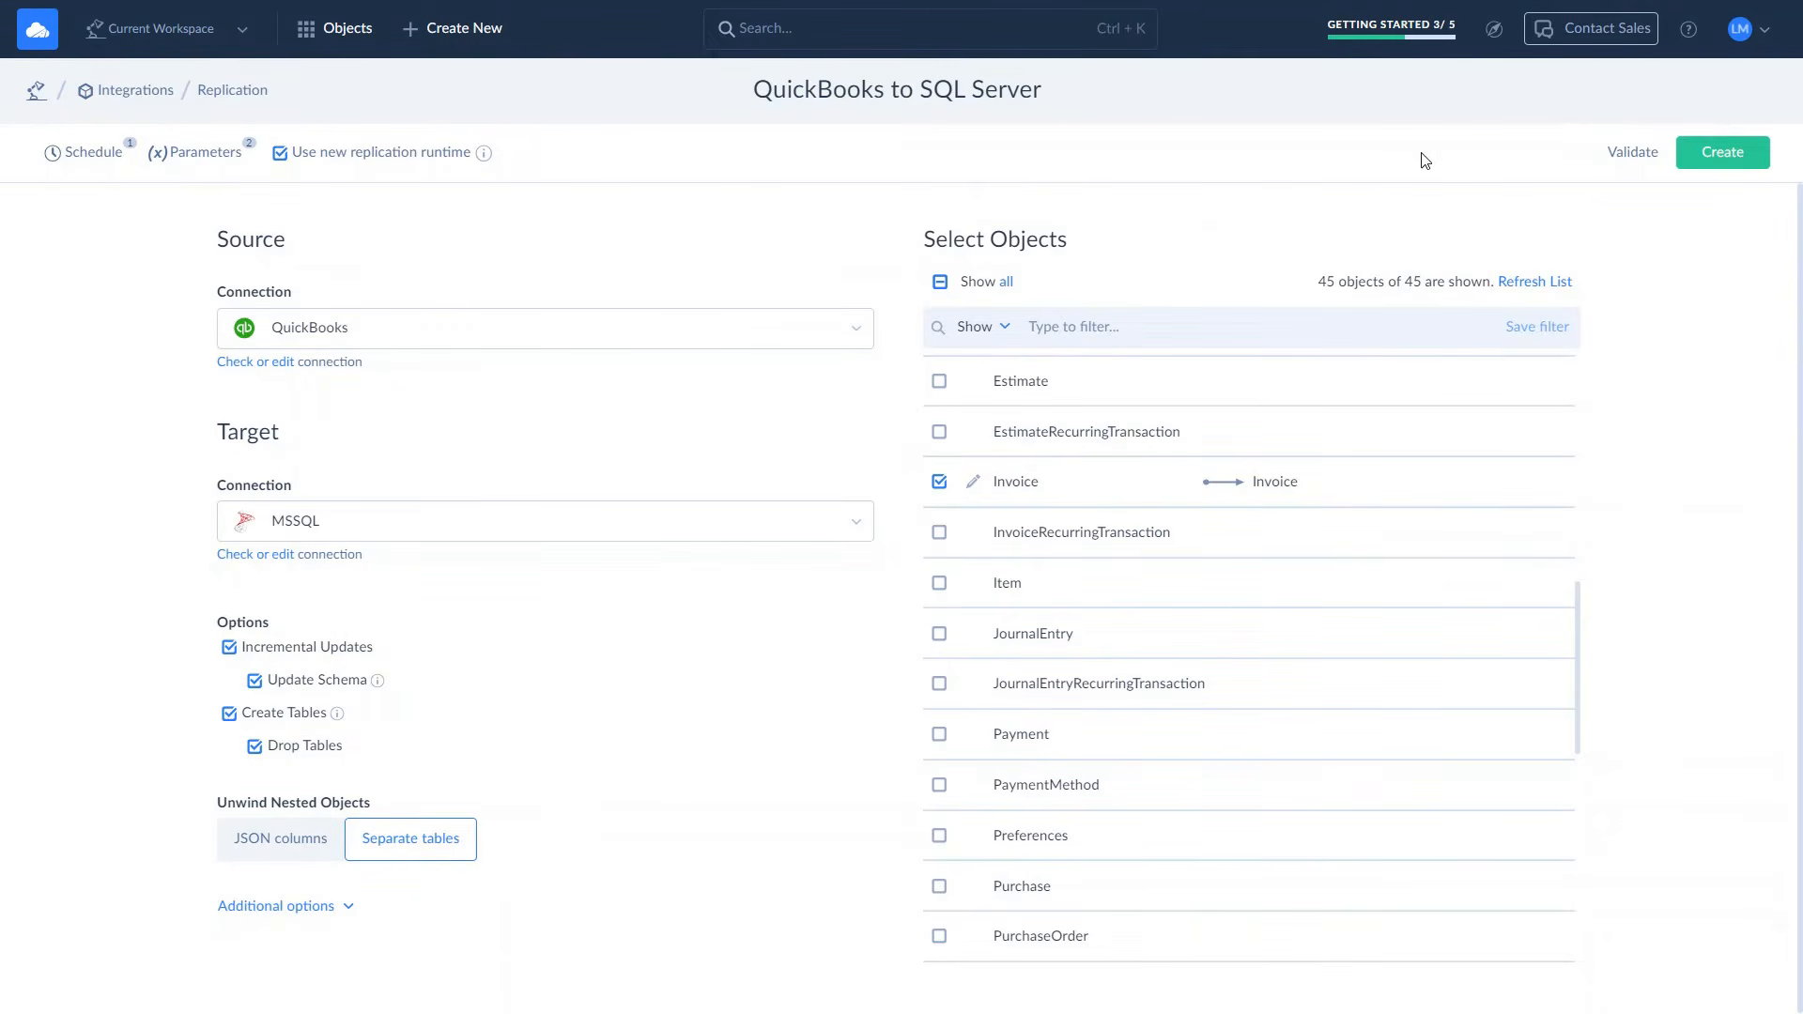
{"action": "left_click", "coordinate": [1693, 156]}
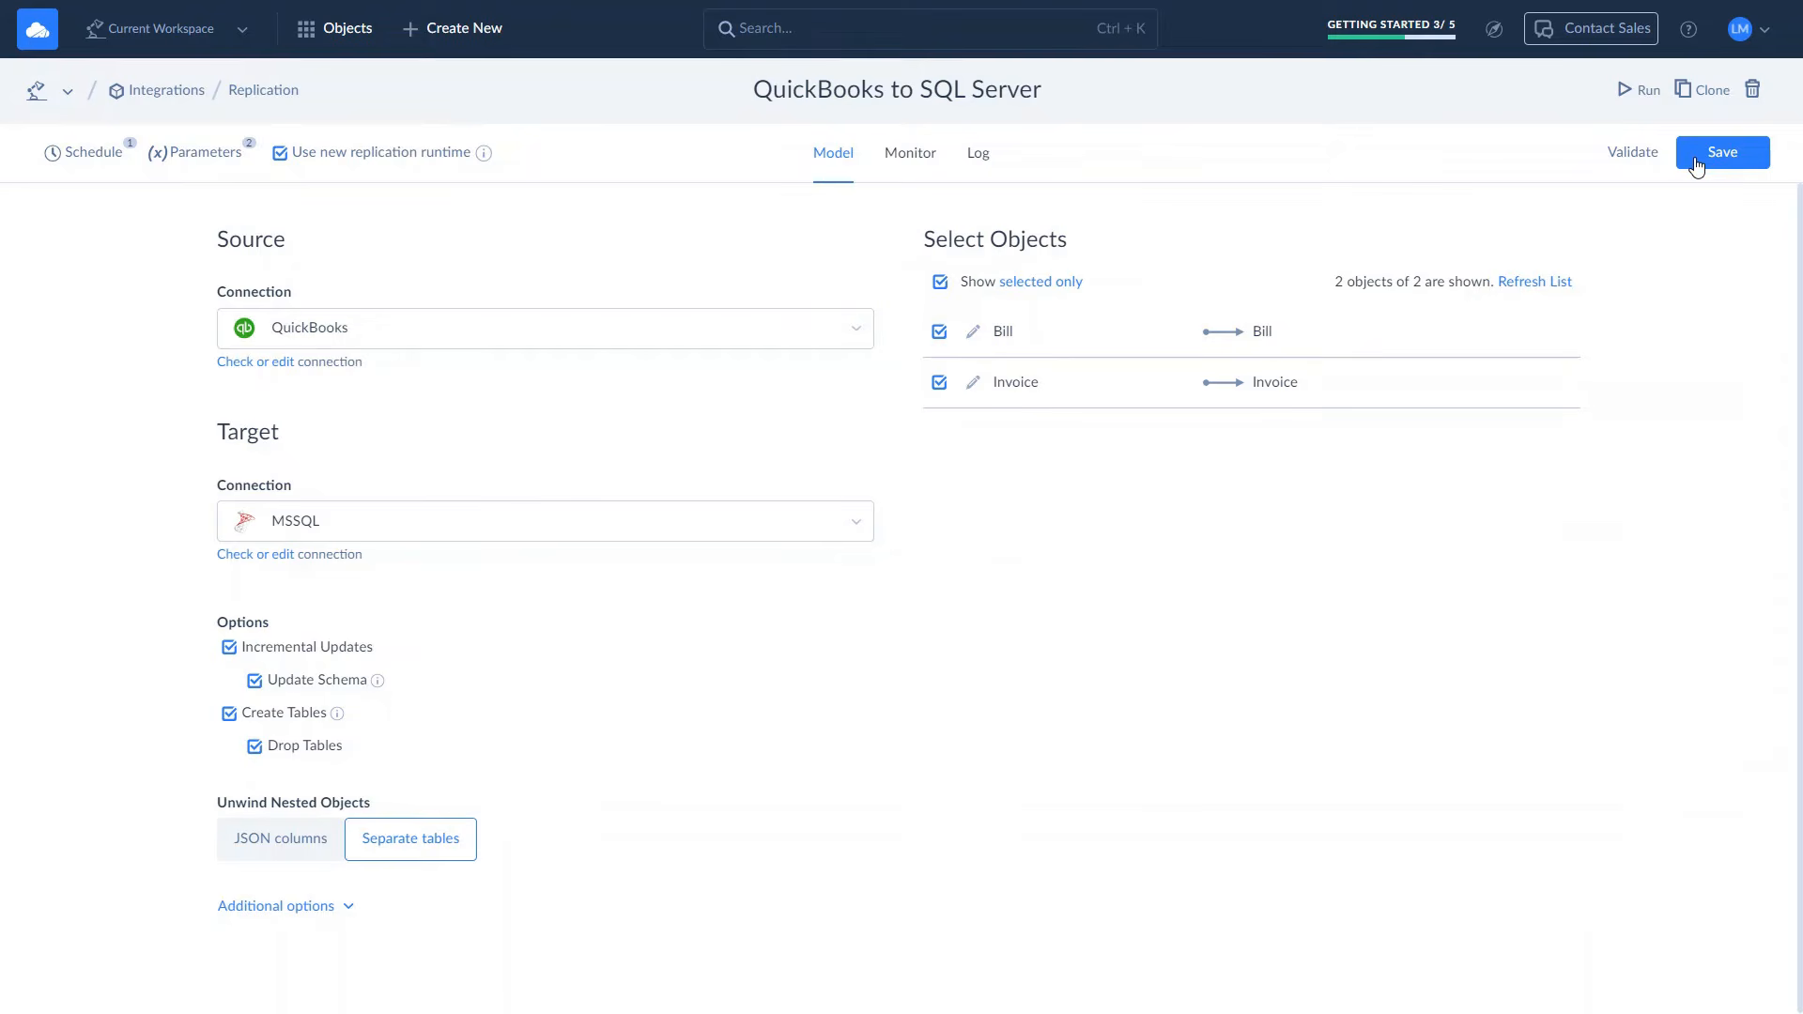
Step: Run the replication and open the history details of the completed run
{"action": "left_click", "coordinate": [1649, 103]}
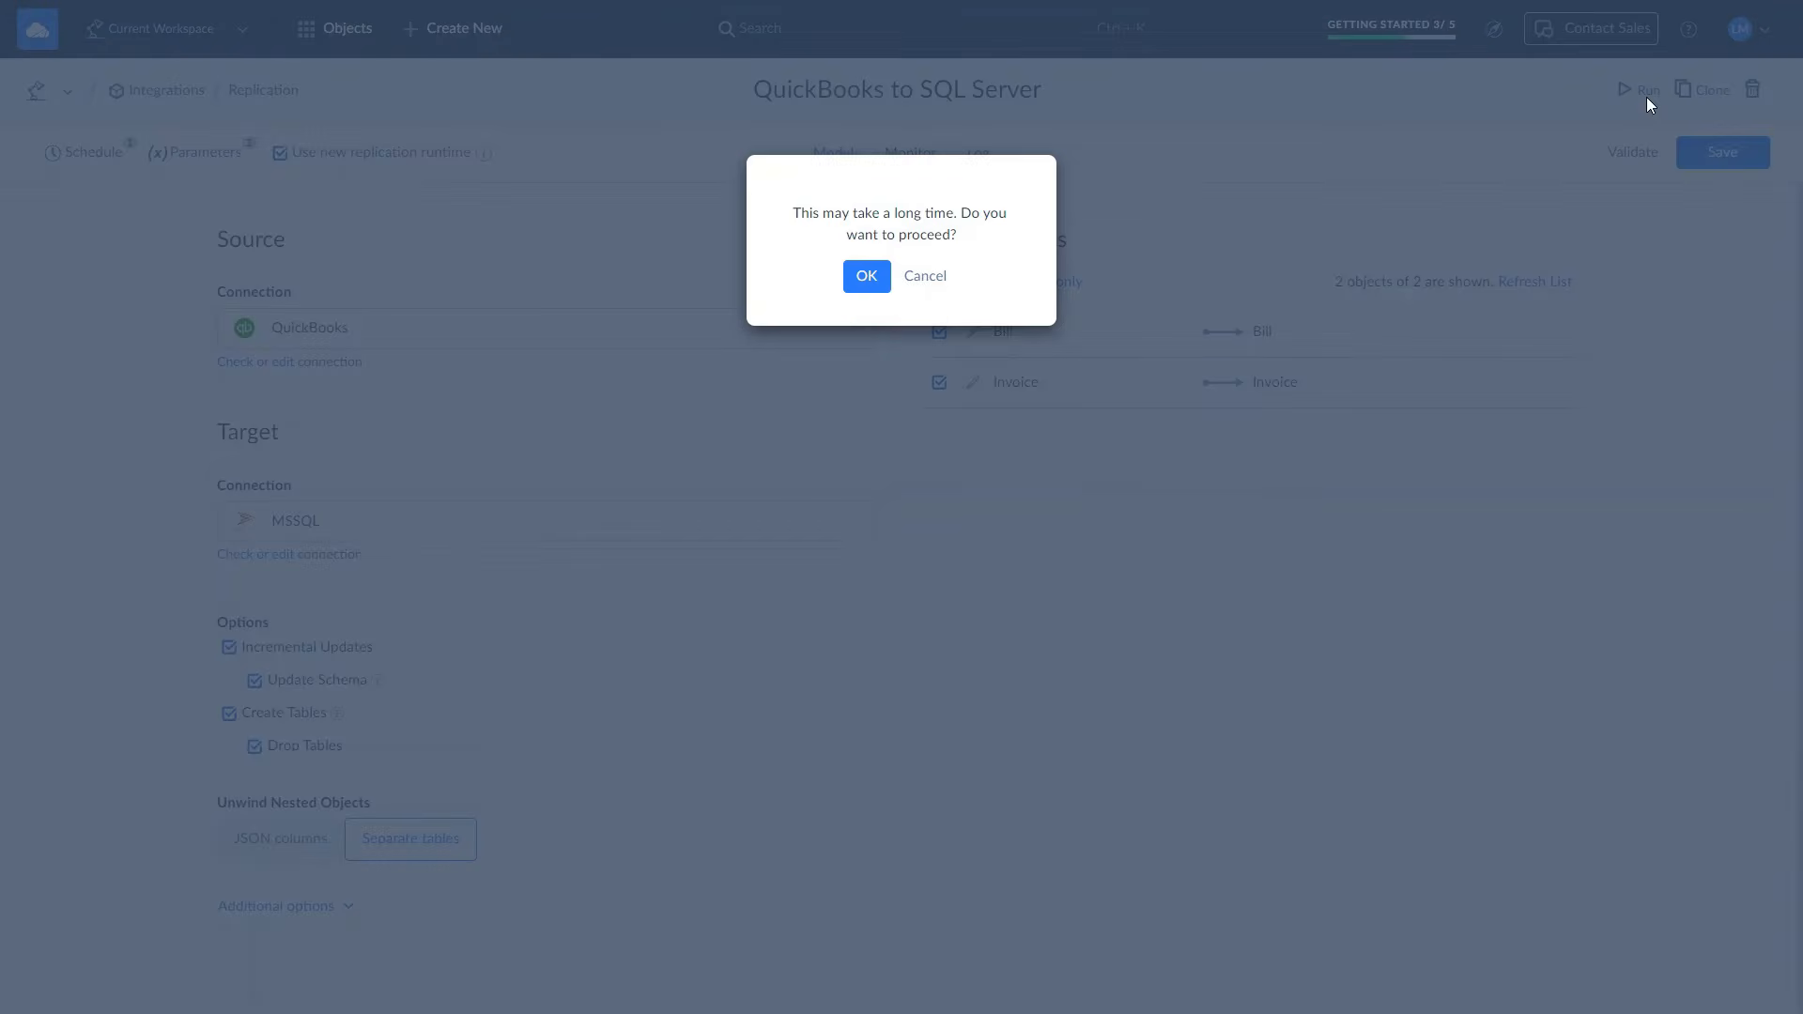
{"action": "left_click", "coordinate": [867, 282]}
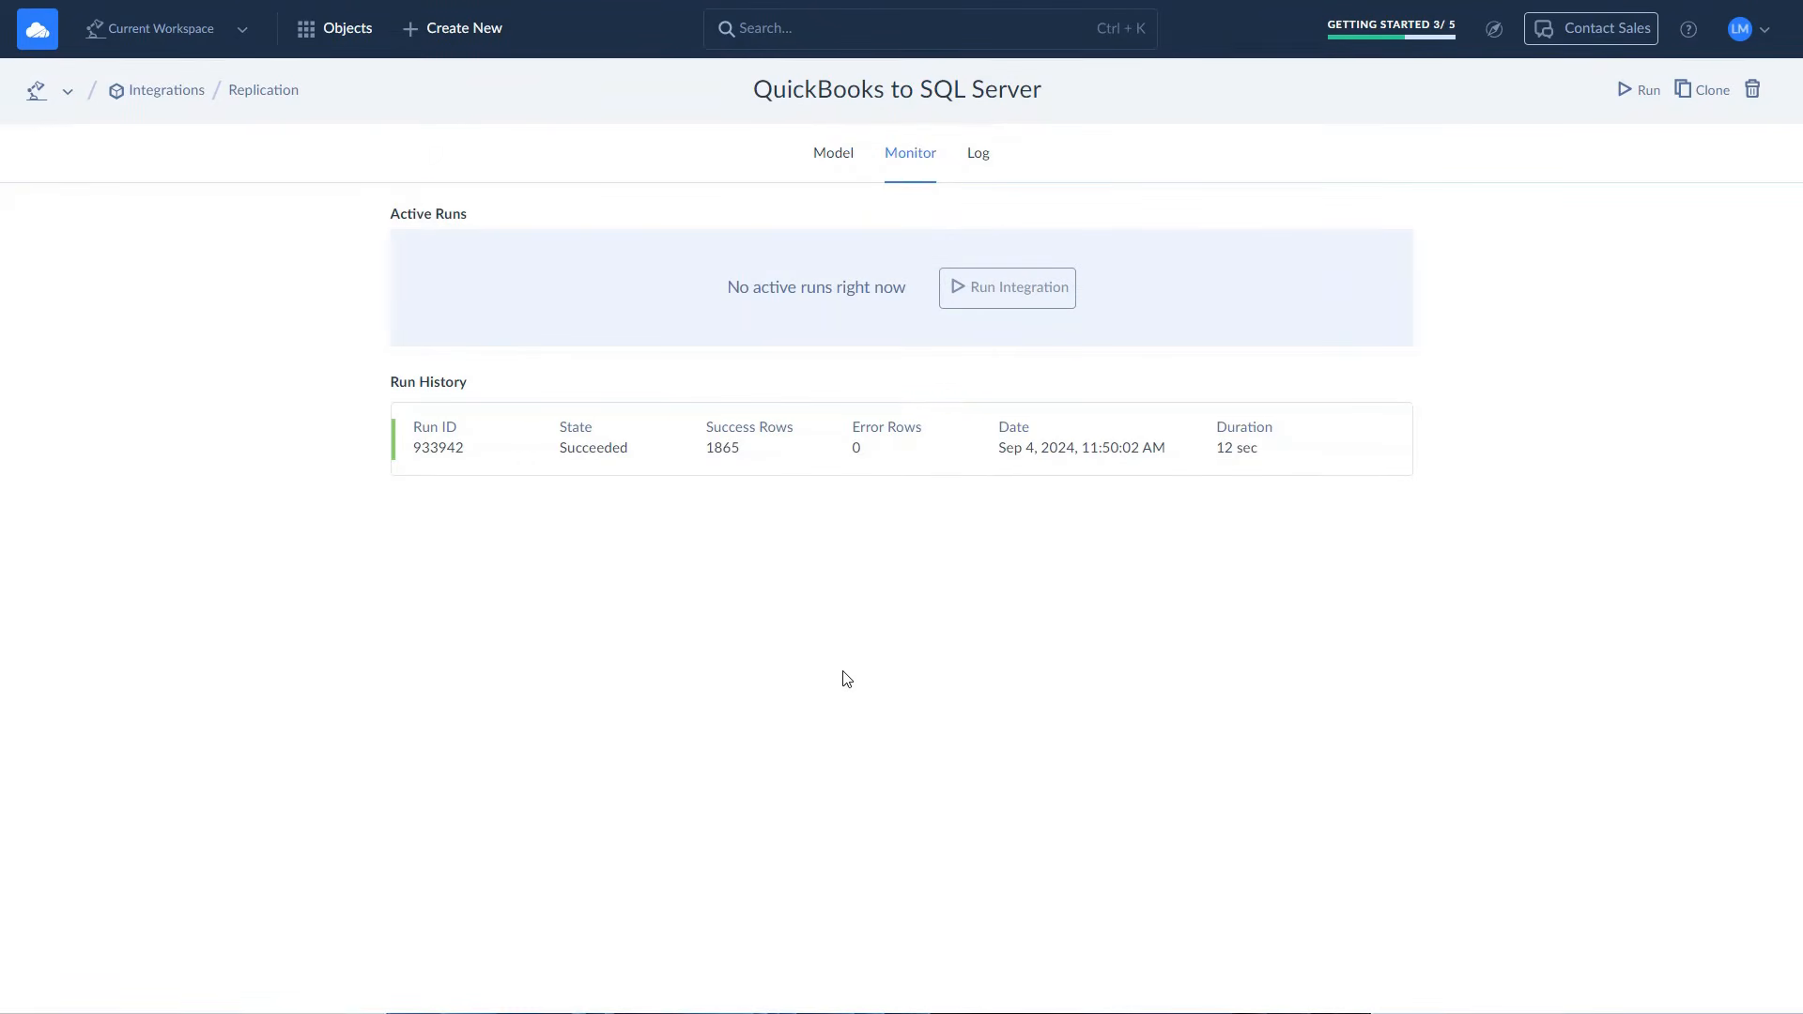
{"action": "left_click", "coordinate": [785, 469]}
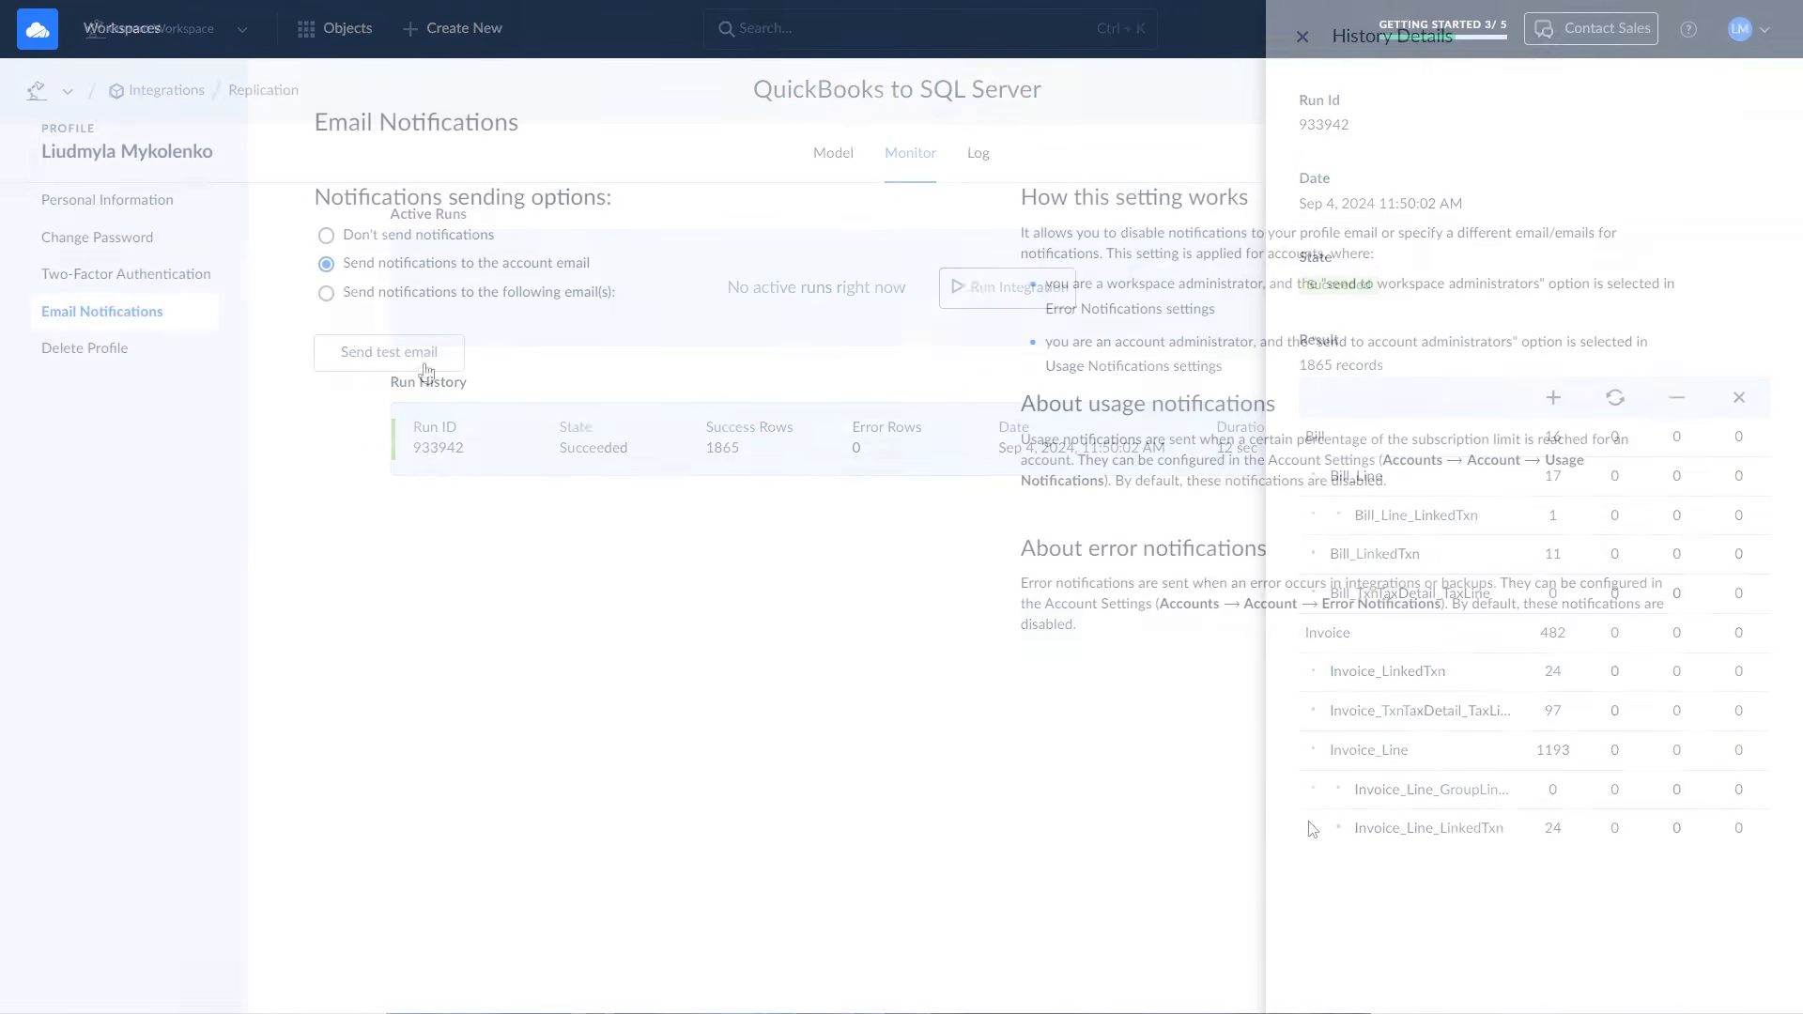
Step: Send email notifications to specific addresses by entering the two recipients' emails, separated by a semicolon, and save them
{"action": "left_click", "coordinate": [417, 293]}
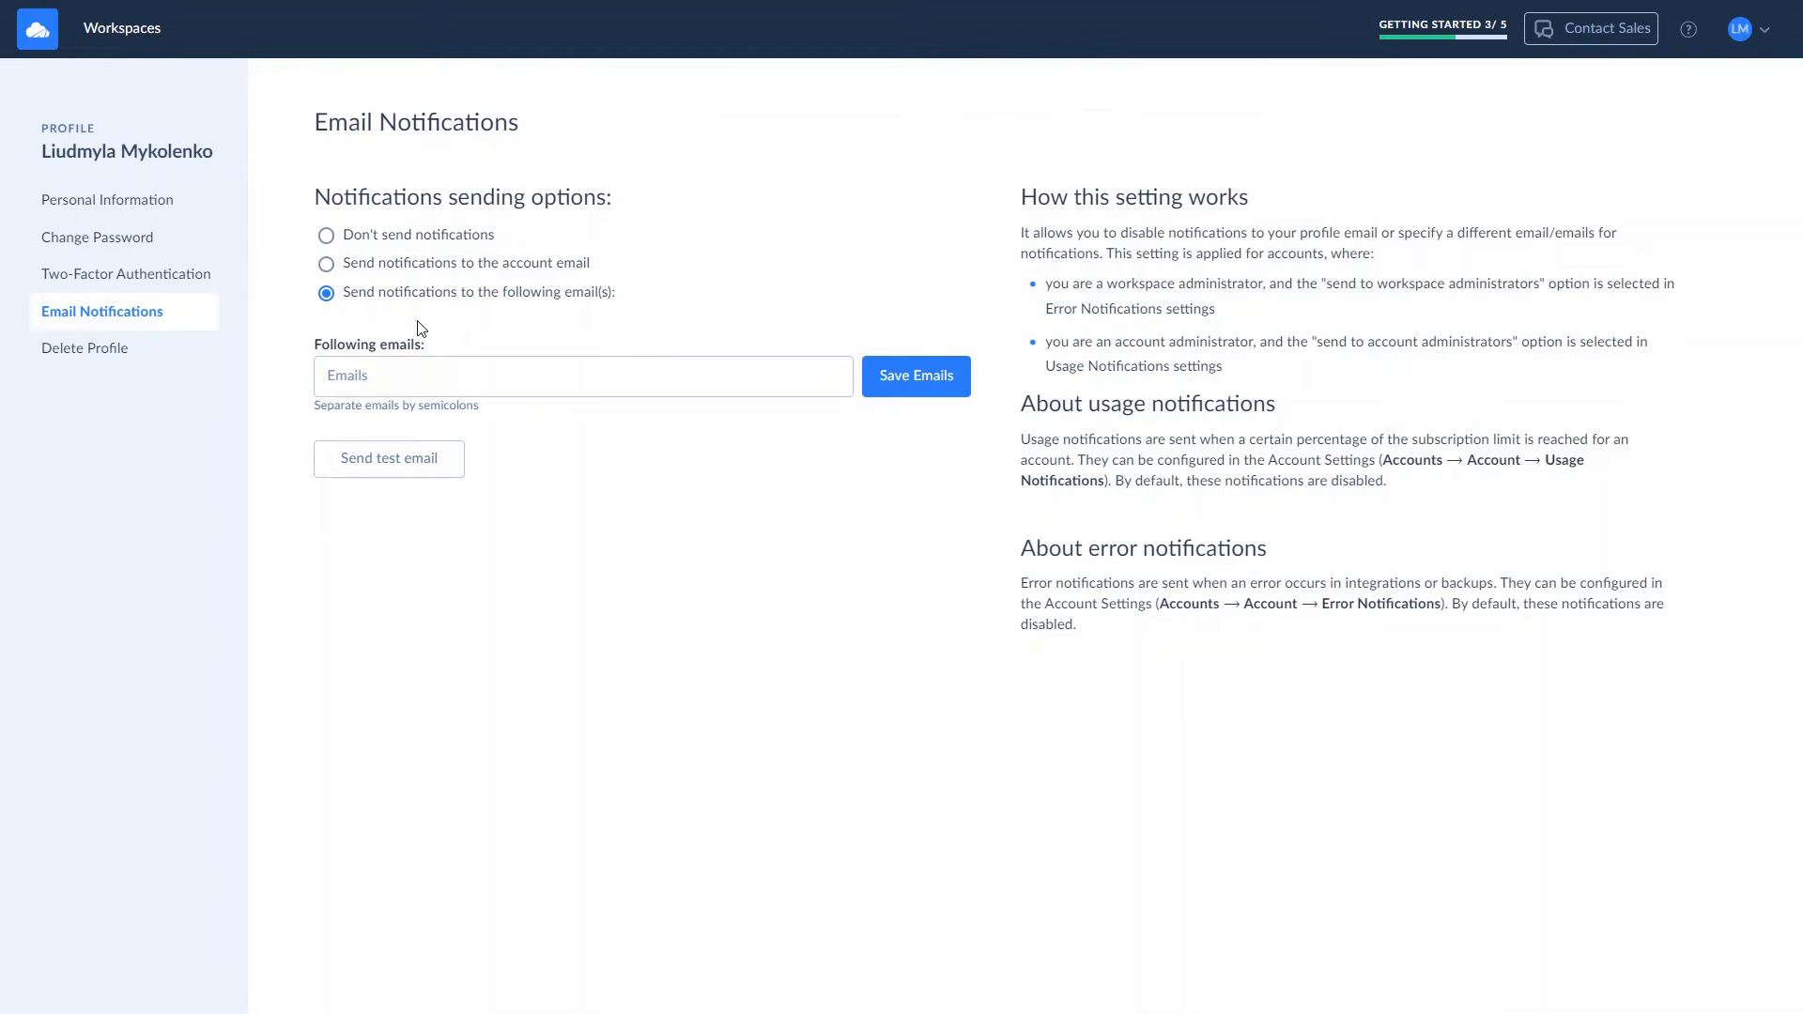
{"action": "left_click", "coordinate": [422, 375]}
{"action": "type", "text": "user1@email.com;user2@email.com"}
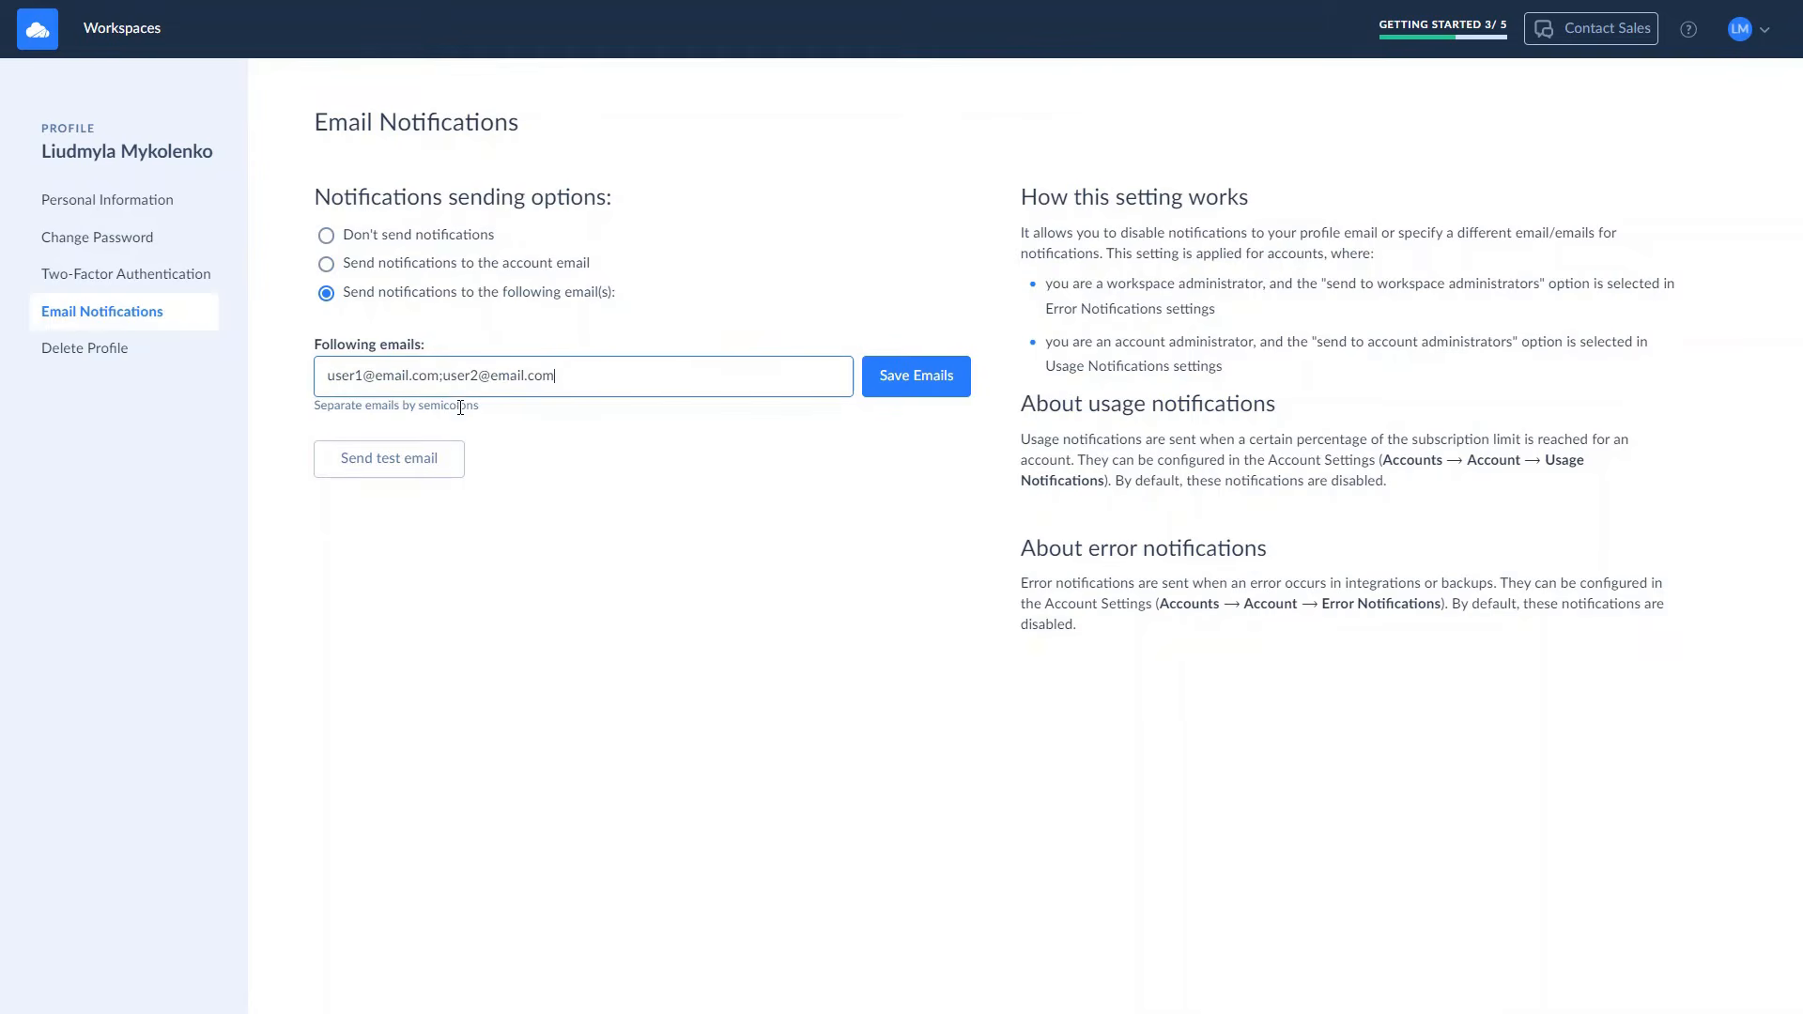
{"action": "left_click", "coordinate": [888, 380]}
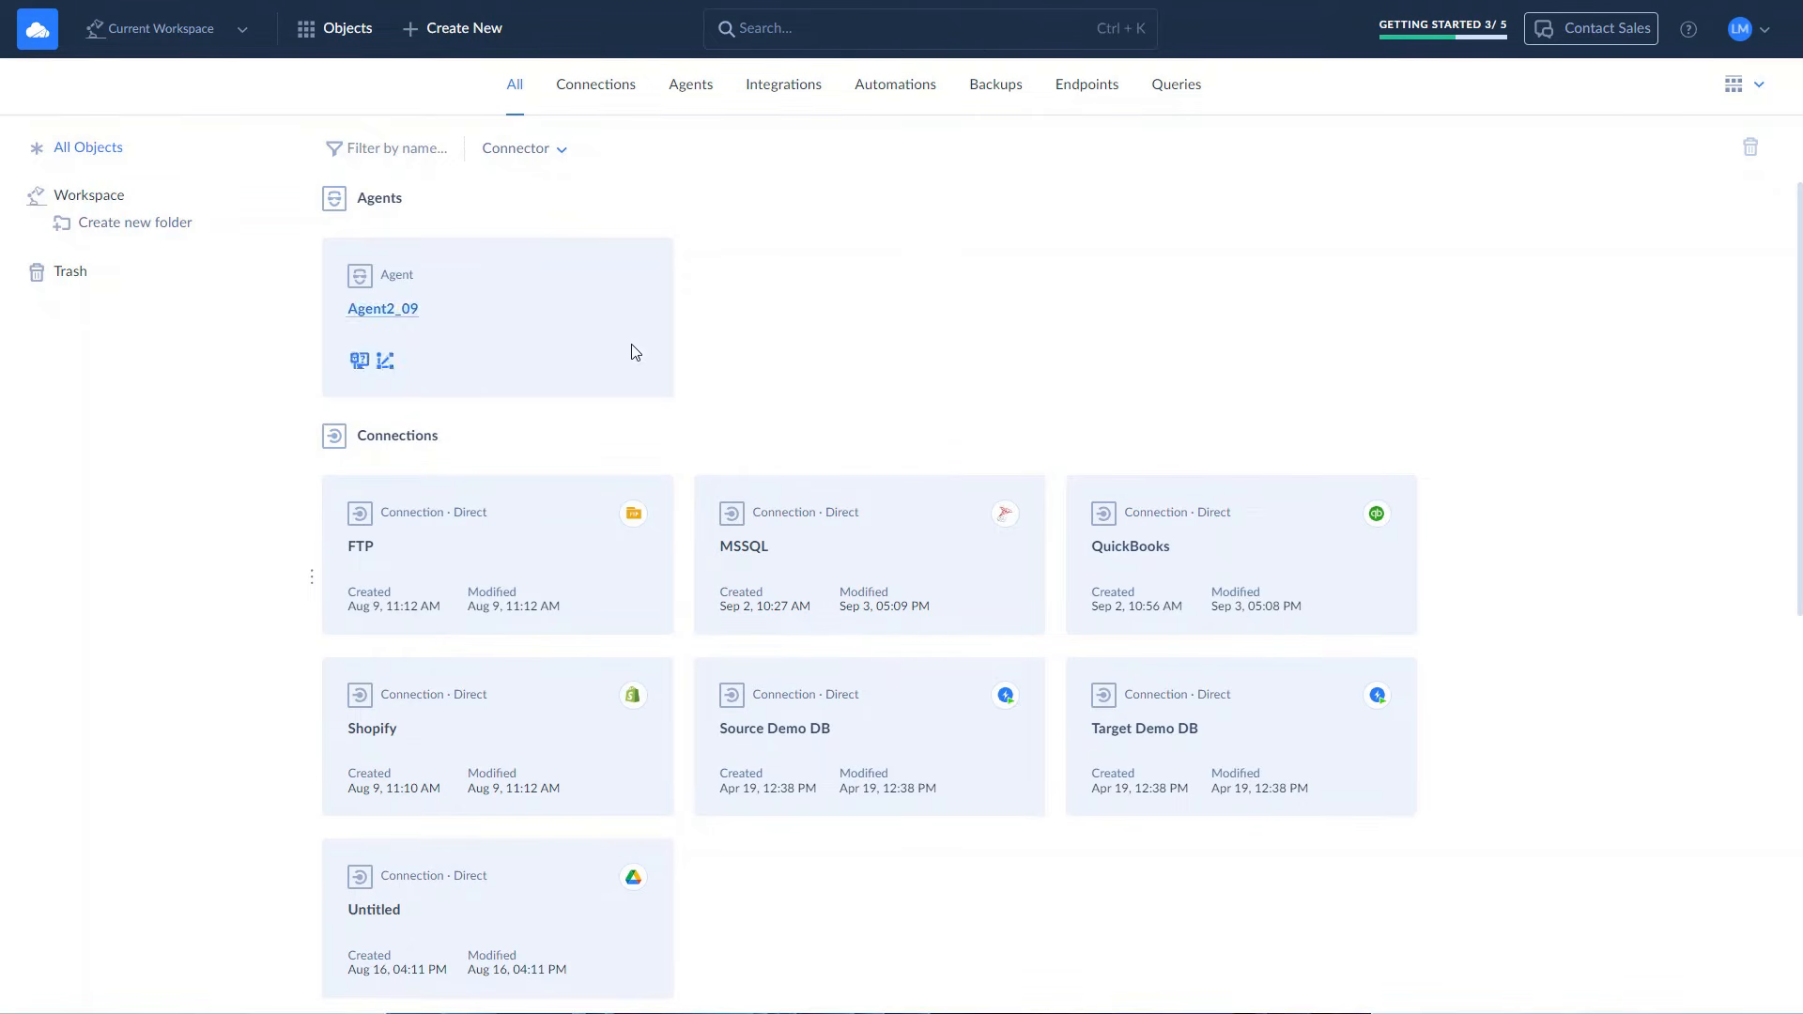
Step: Create an import integration with a database or cloud app source, using MSSQL as source and QuickBooks as target
{"action": "left_click", "coordinate": [470, 43]}
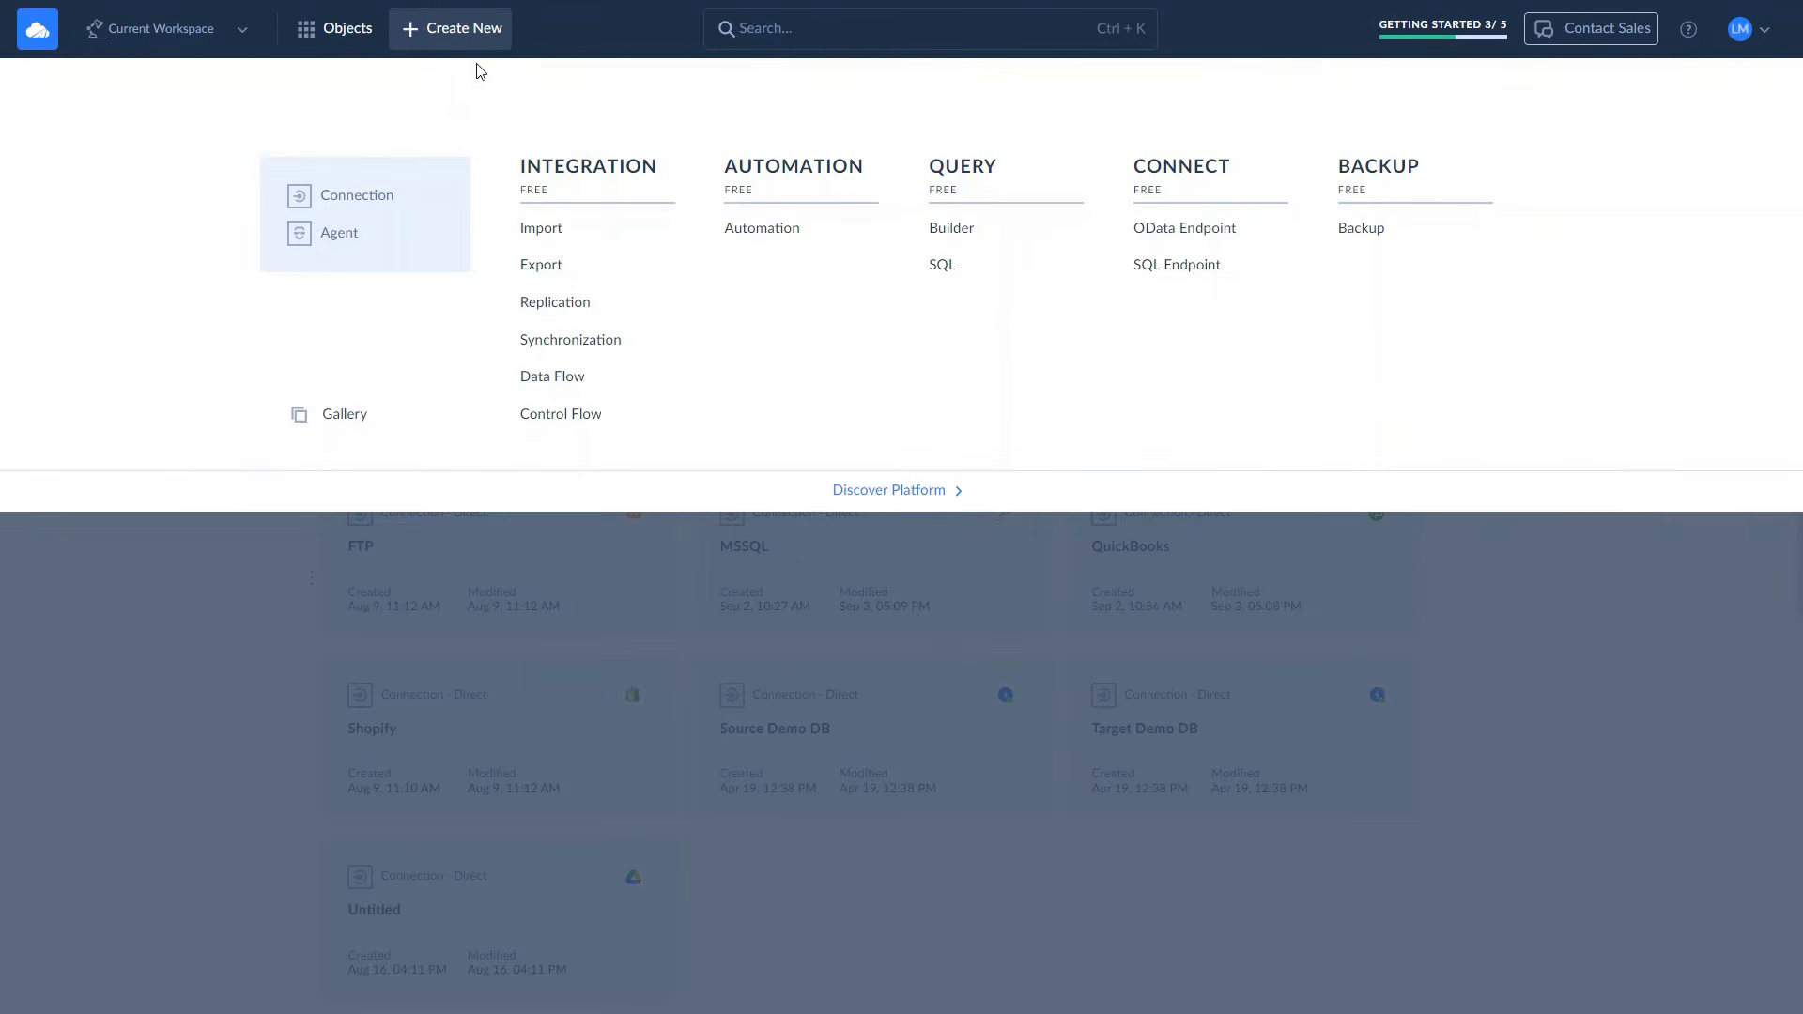
{"action": "left_click", "coordinate": [554, 233]}
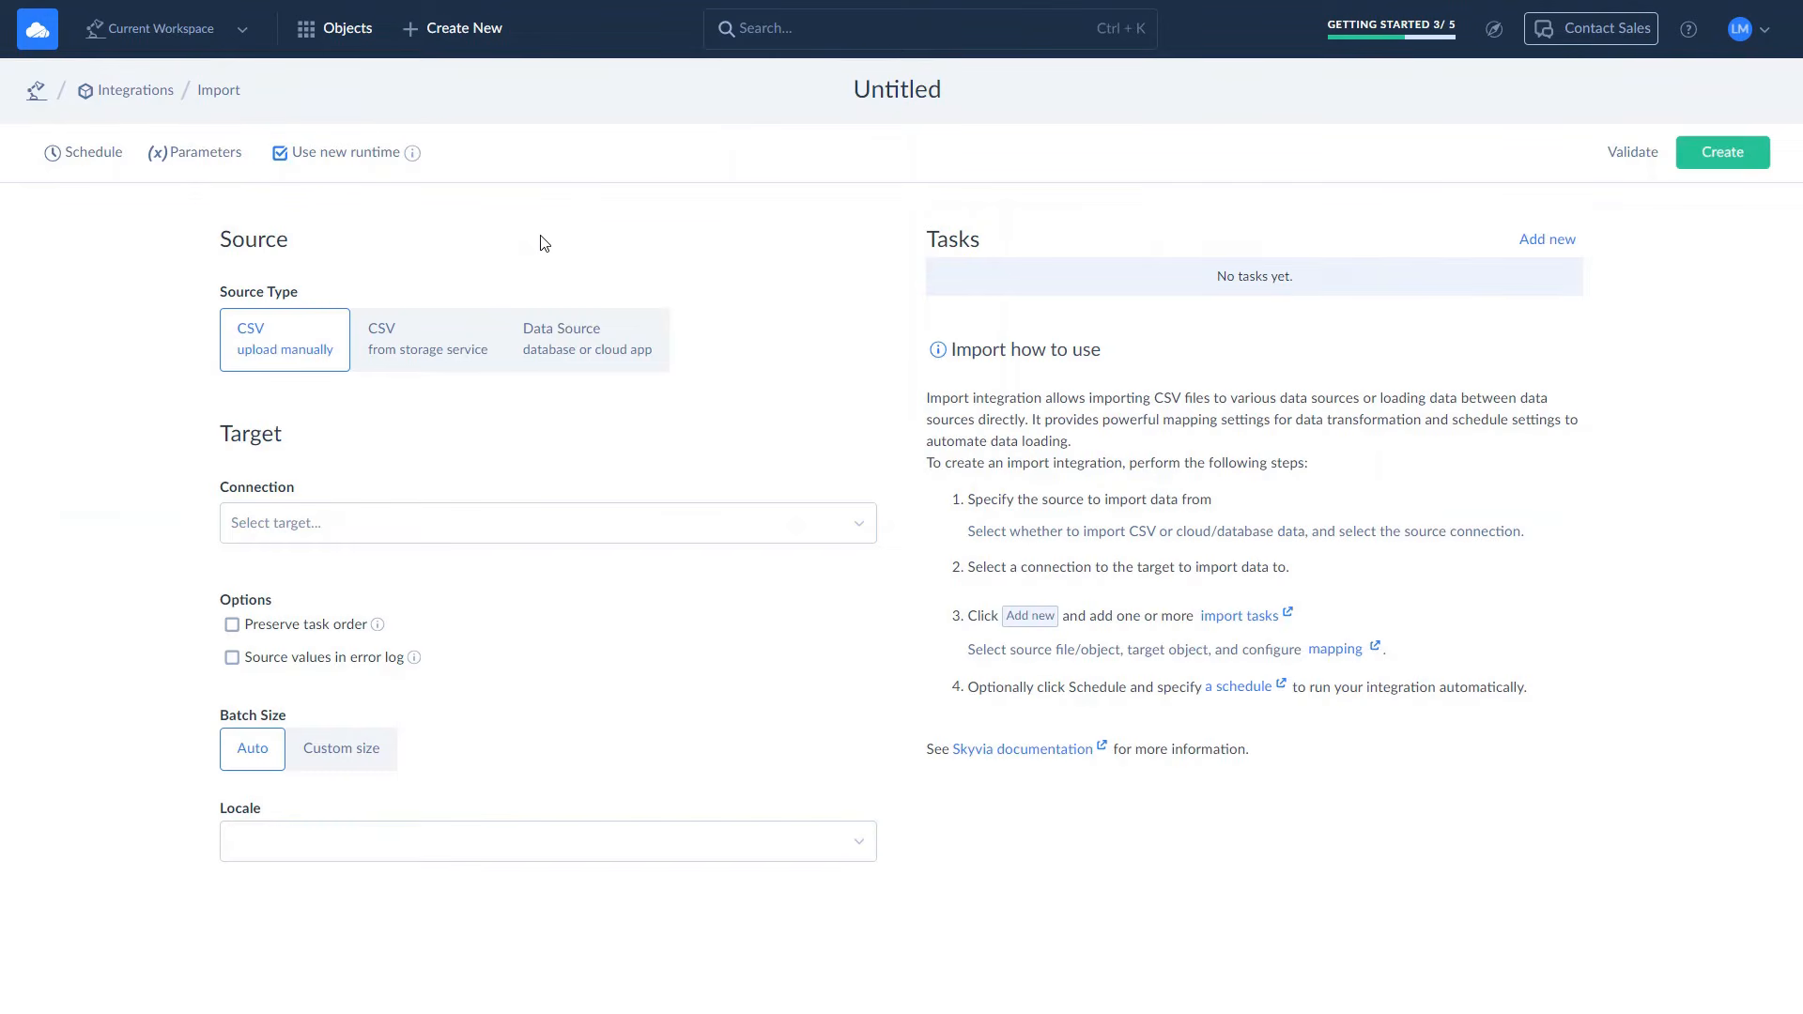
{"action": "left_click", "coordinate": [572, 361]}
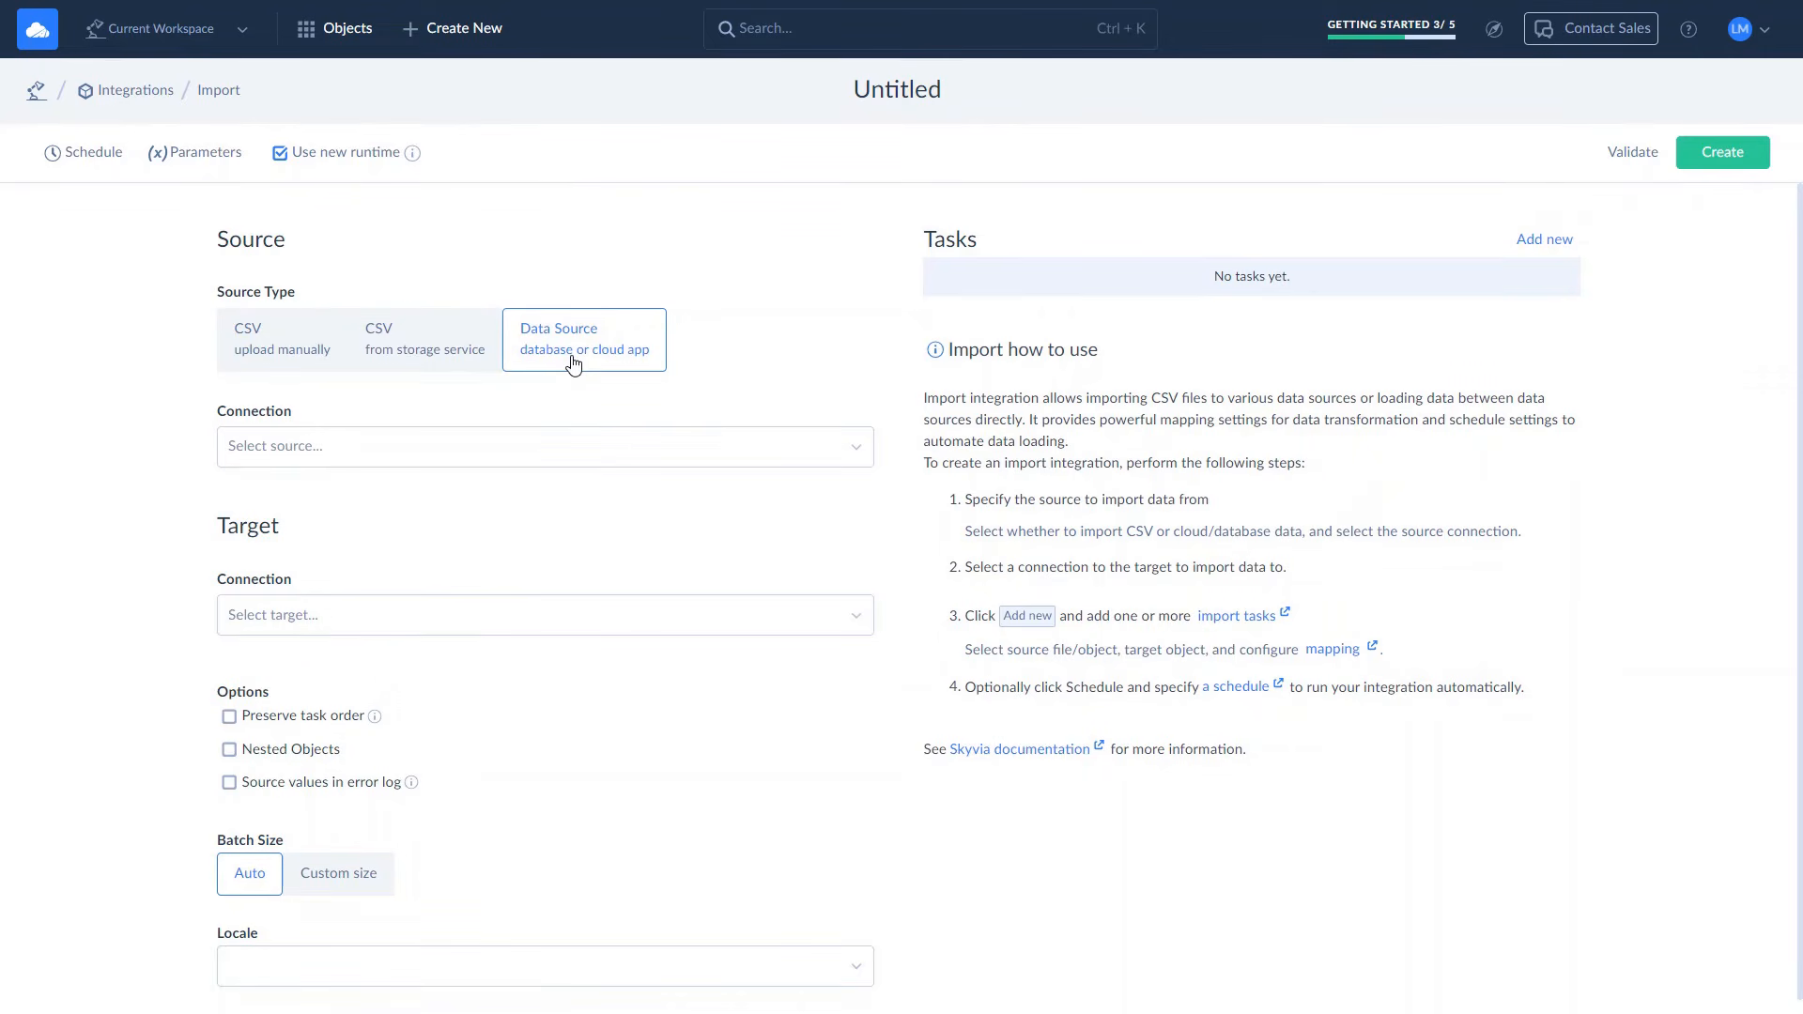
{"action": "left_click", "coordinate": [588, 451]}
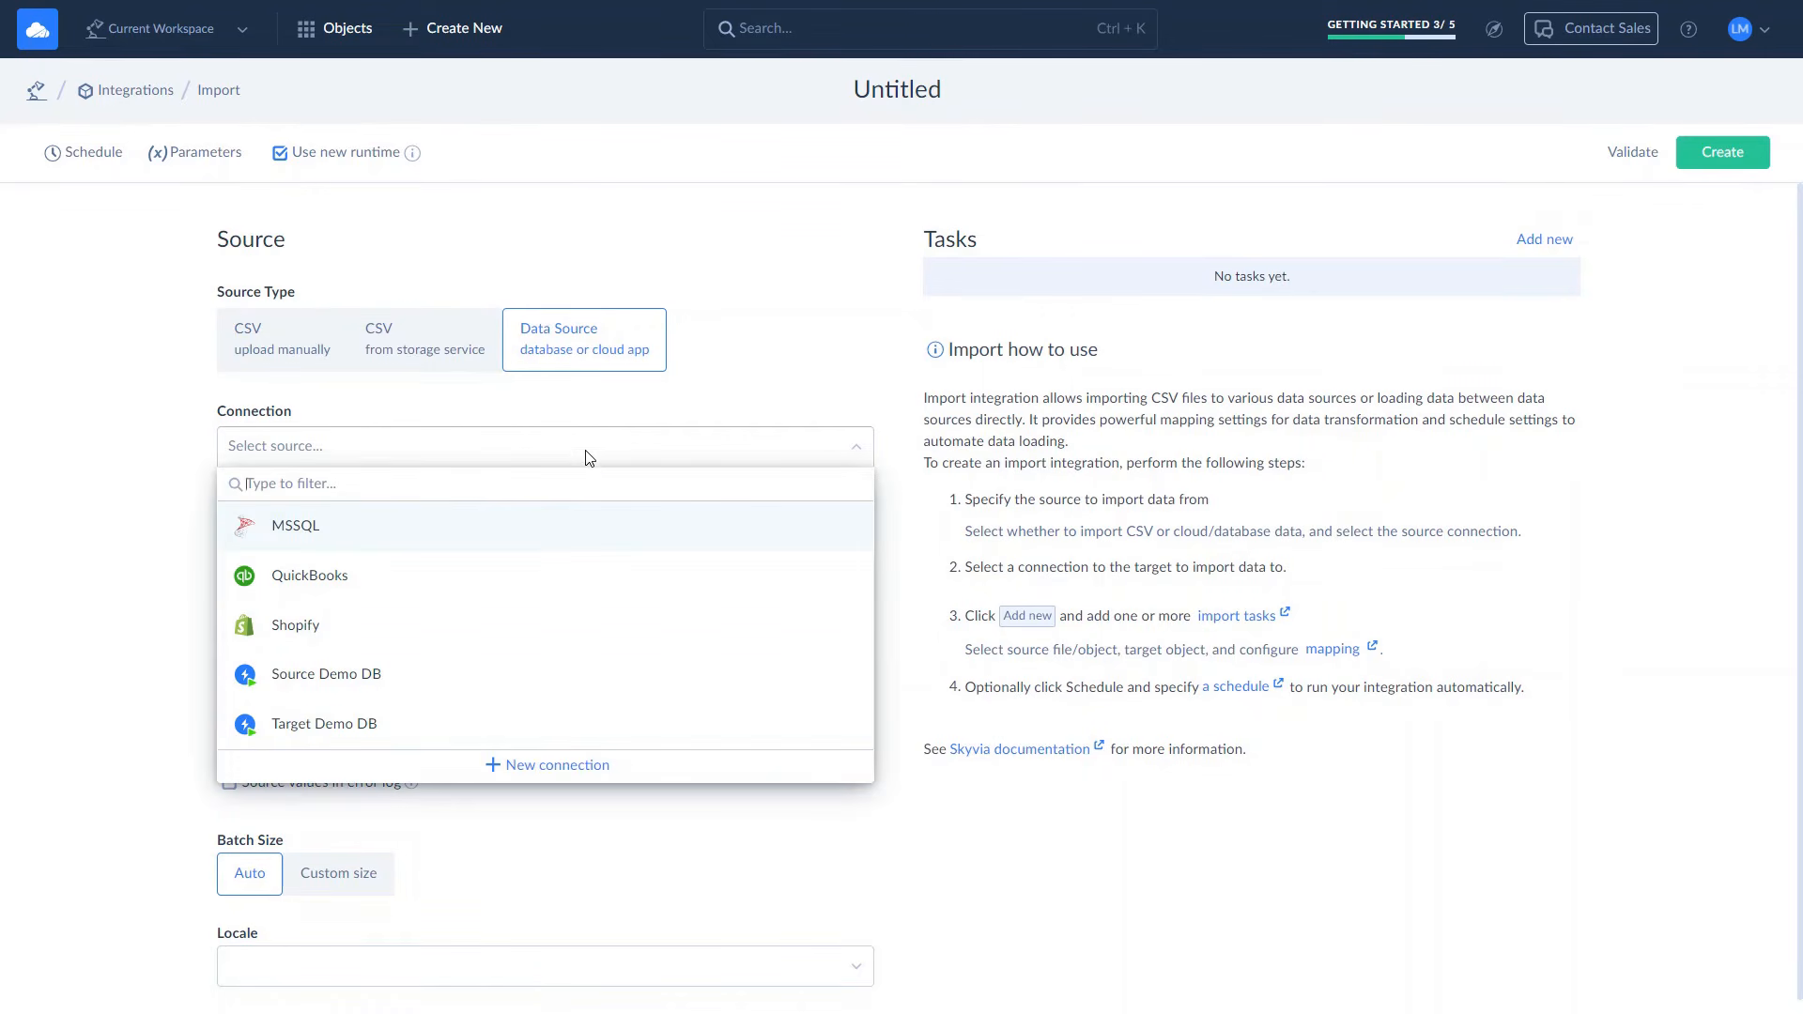
{"action": "left_click", "coordinate": [578, 537]}
{"action": "left_click", "coordinate": [577, 642]}
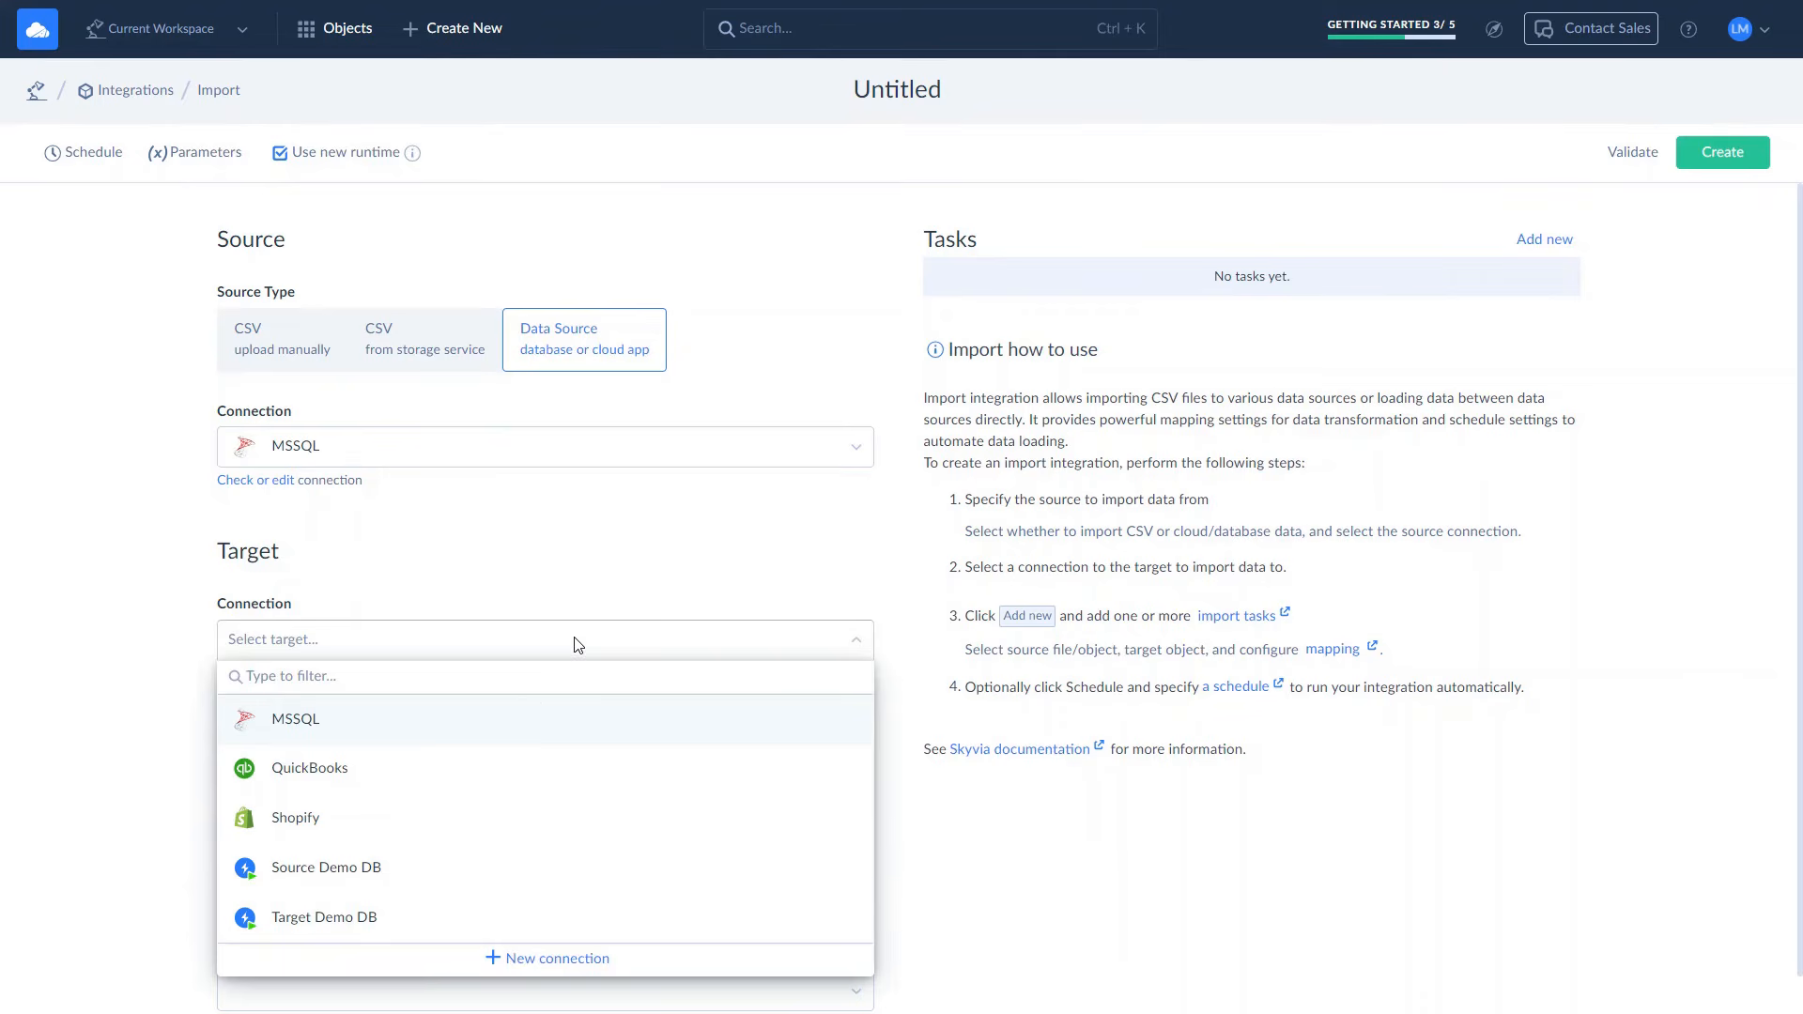
{"action": "left_click", "coordinate": [558, 775]}
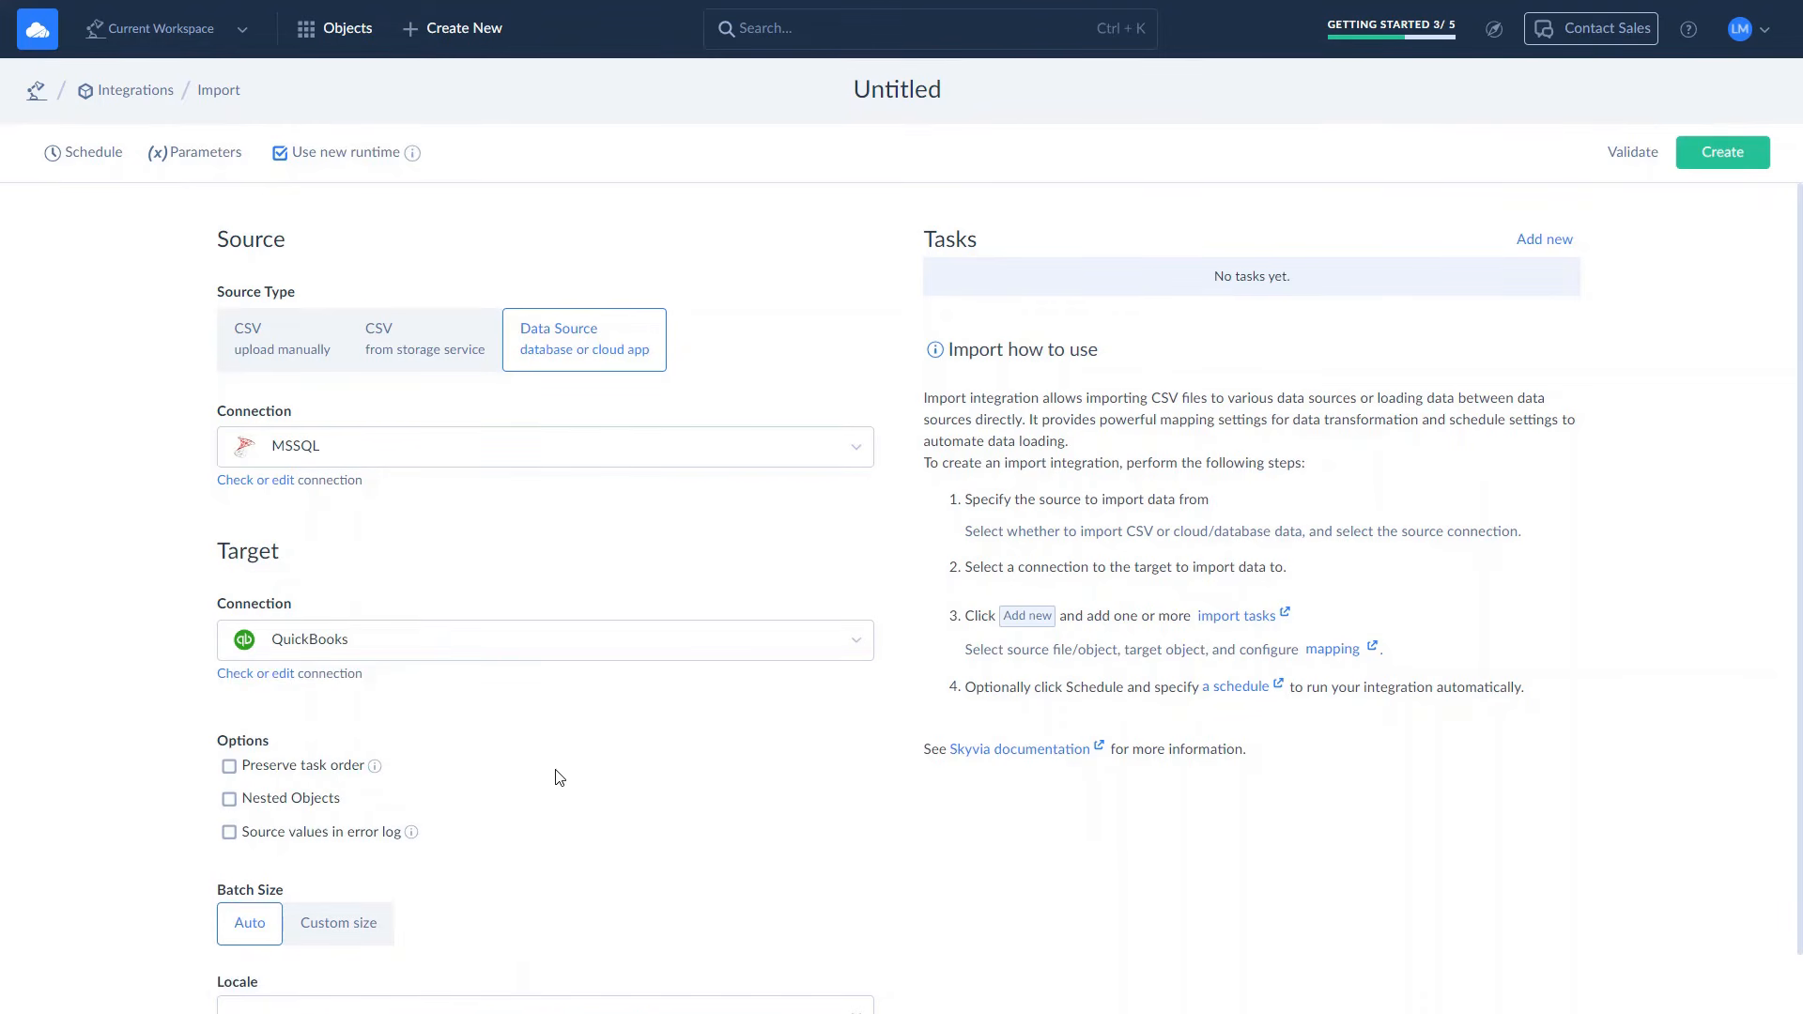
Step: Add an import task with dbo.Customer as its source
{"action": "left_click", "coordinate": [1546, 246]}
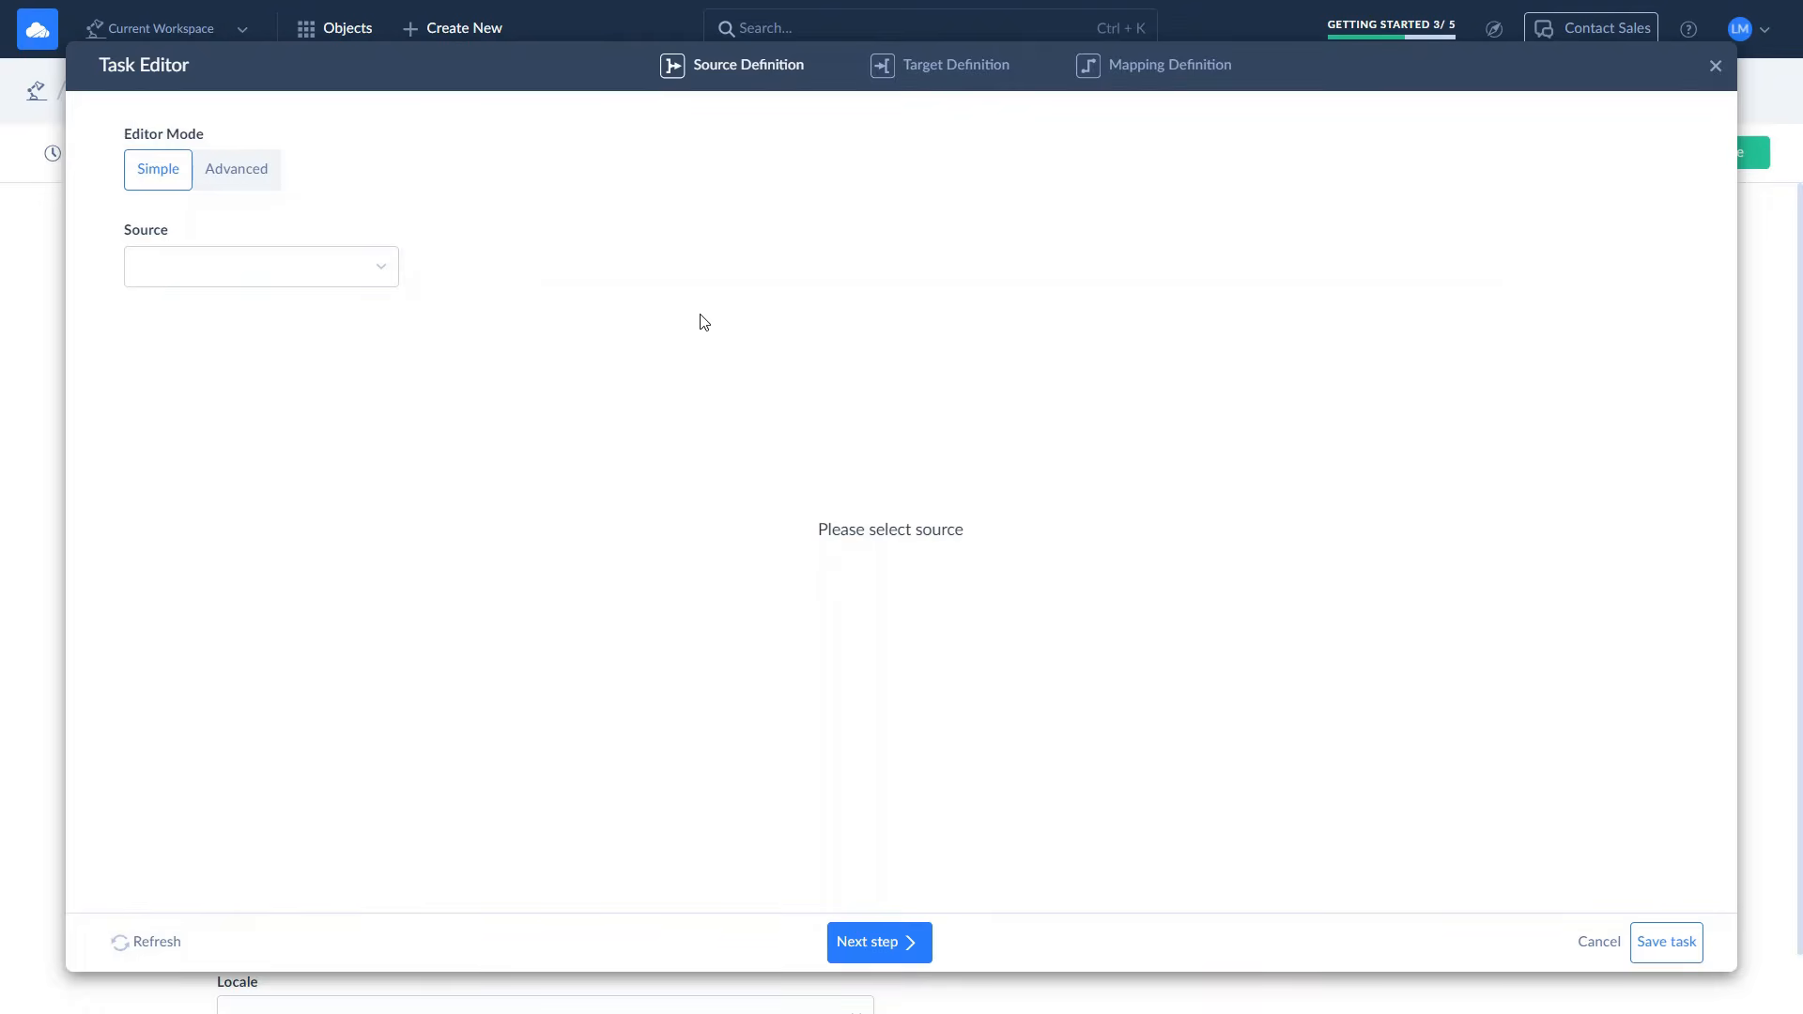
{"action": "left_click", "coordinate": [385, 279]}
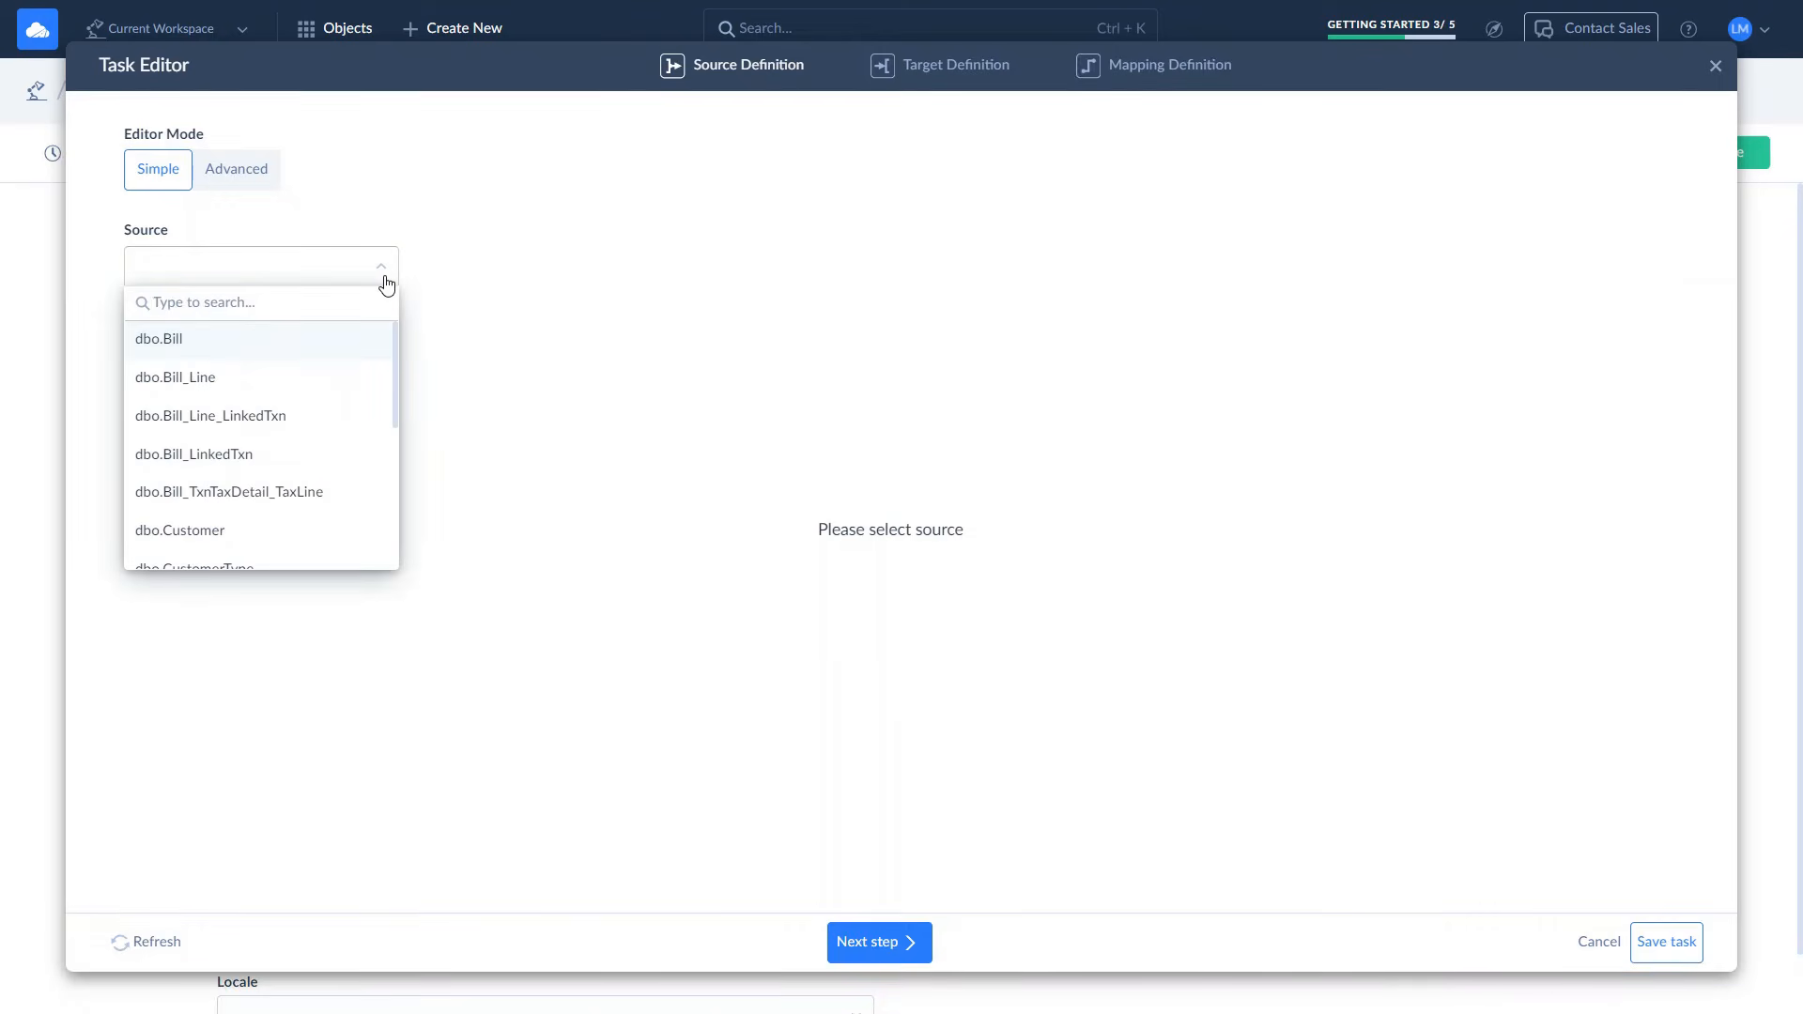
{"action": "left_click", "coordinate": [315, 532]}
Step: Filter the source records with the condition MetaData_LastUpdatedTime equals LAST_WEEK
{"action": "left_click", "coordinate": [1559, 457]}
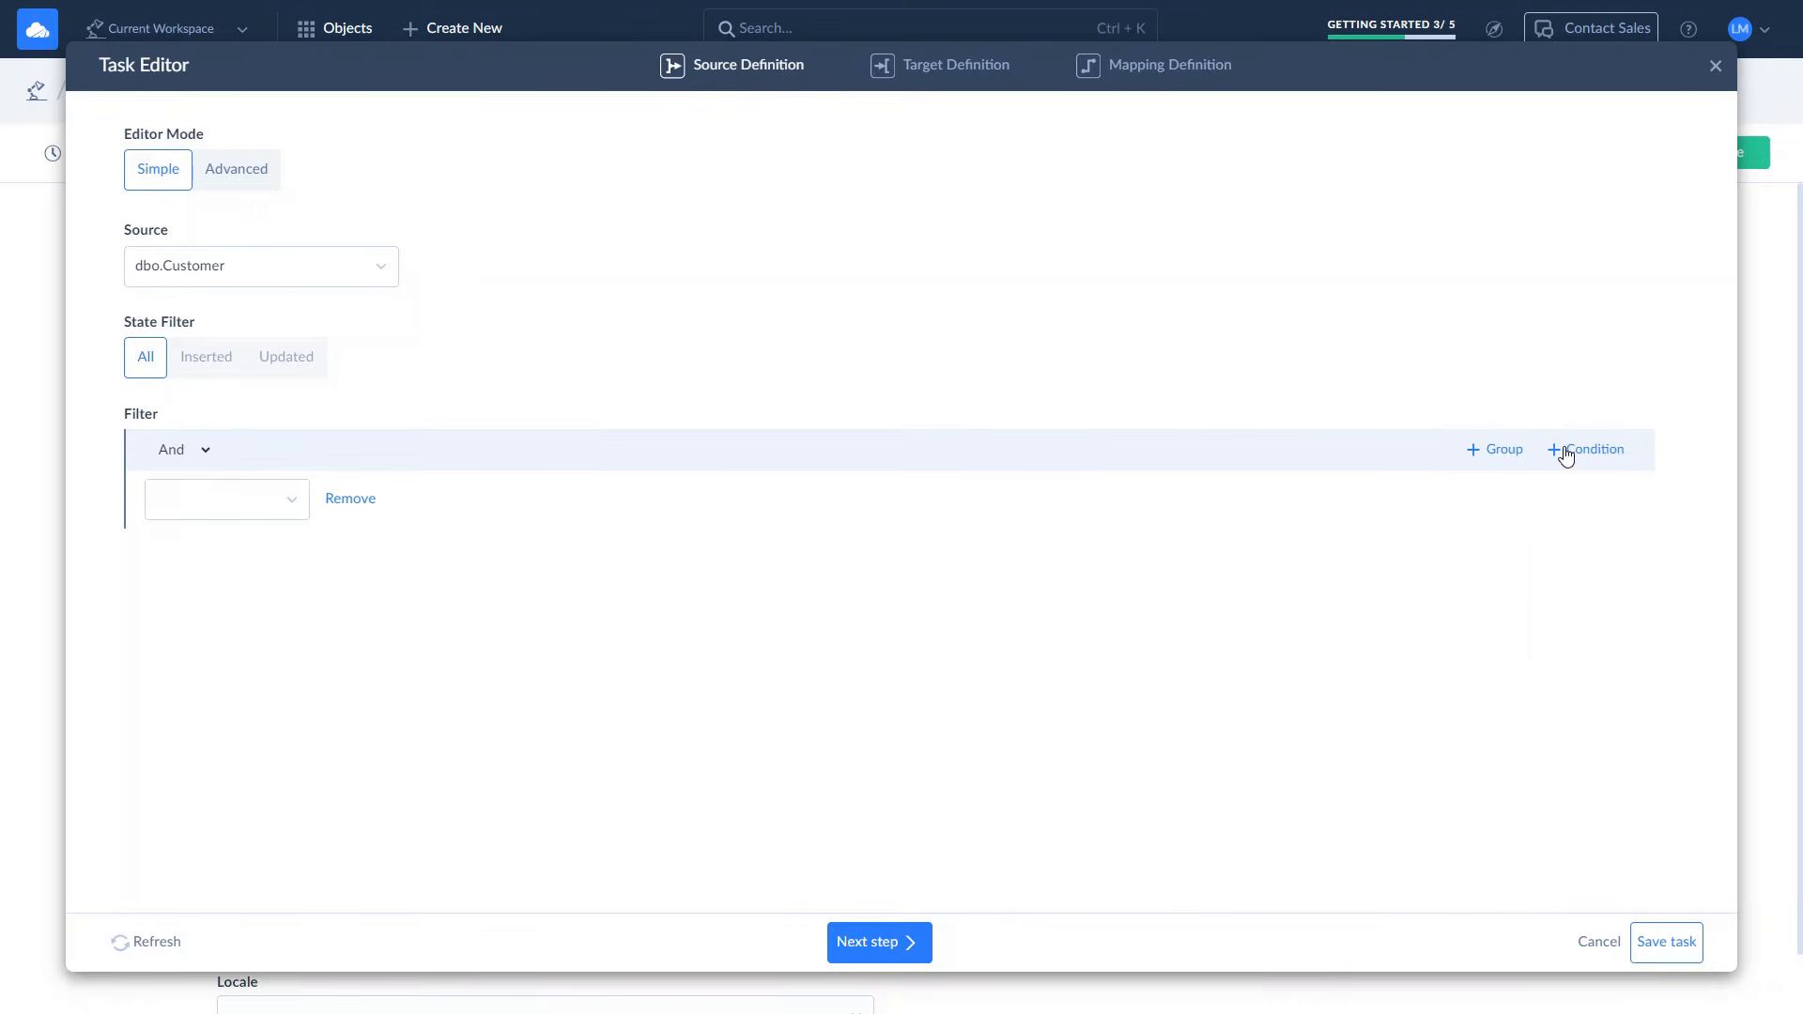
{"action": "left_click", "coordinate": [289, 513]}
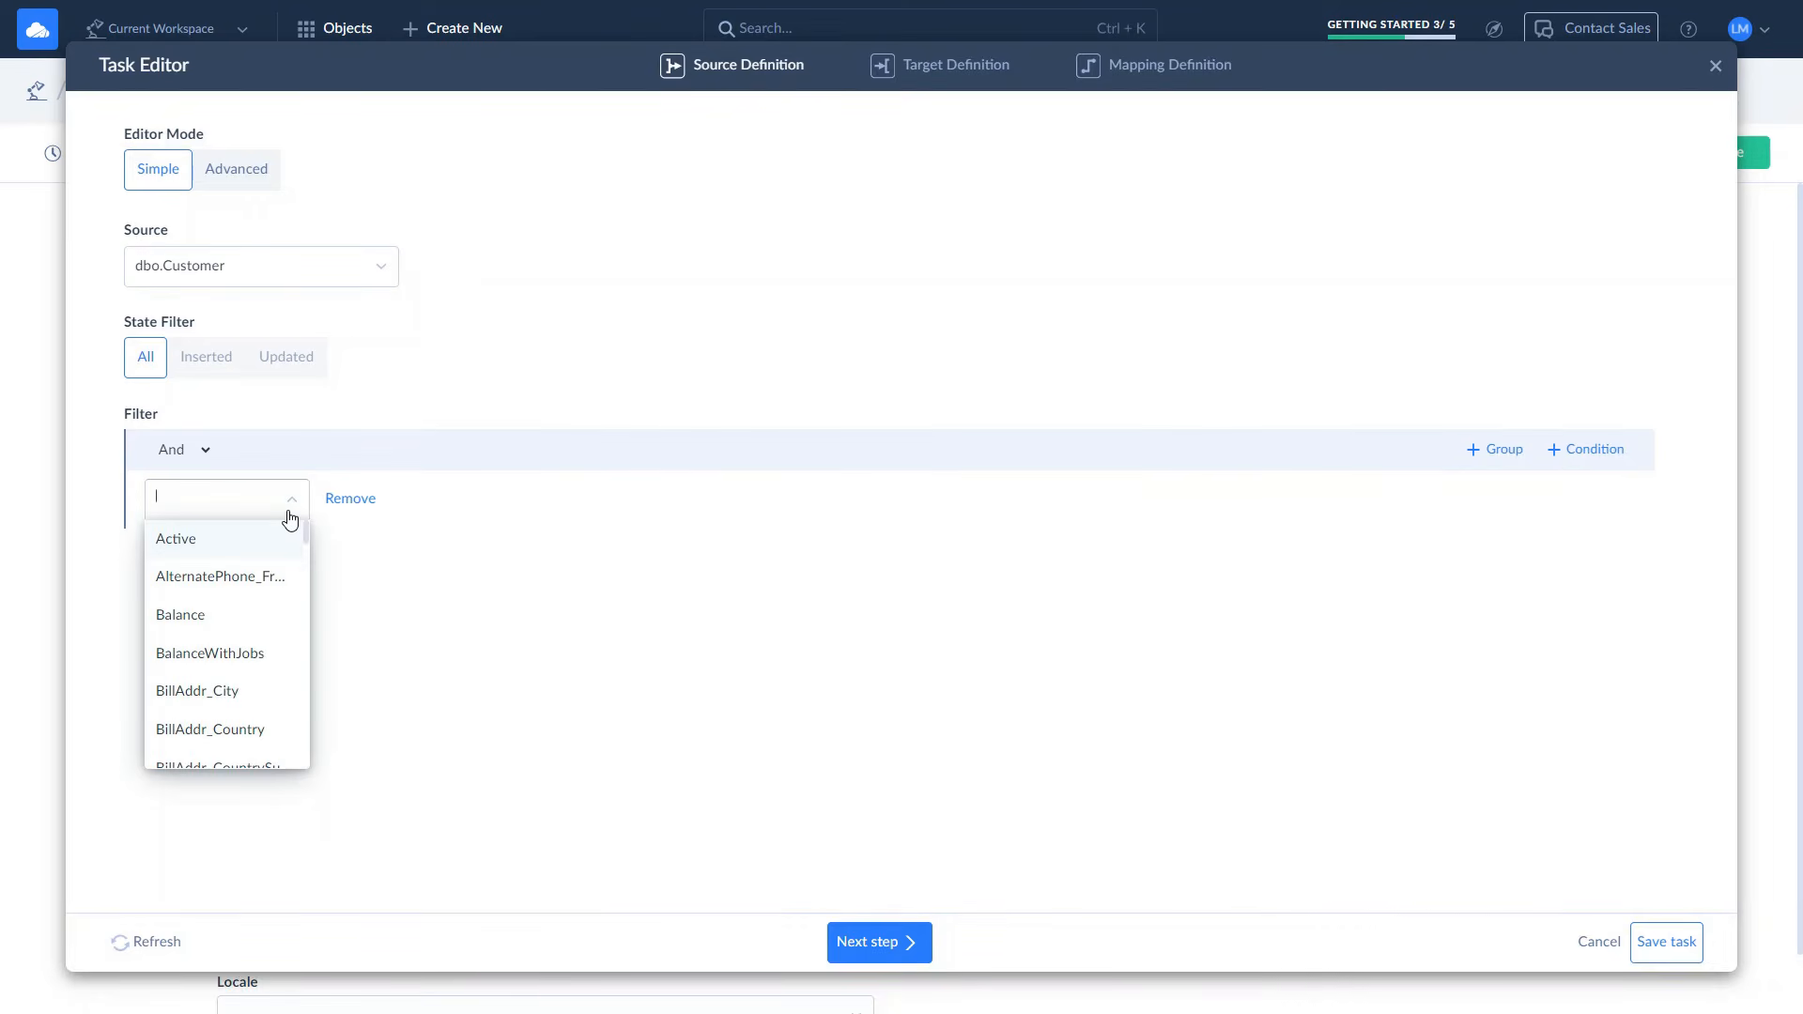
{"action": "scroll", "coordinate": [278, 554], "scroll_direction": "down", "scroll_amount": 5}
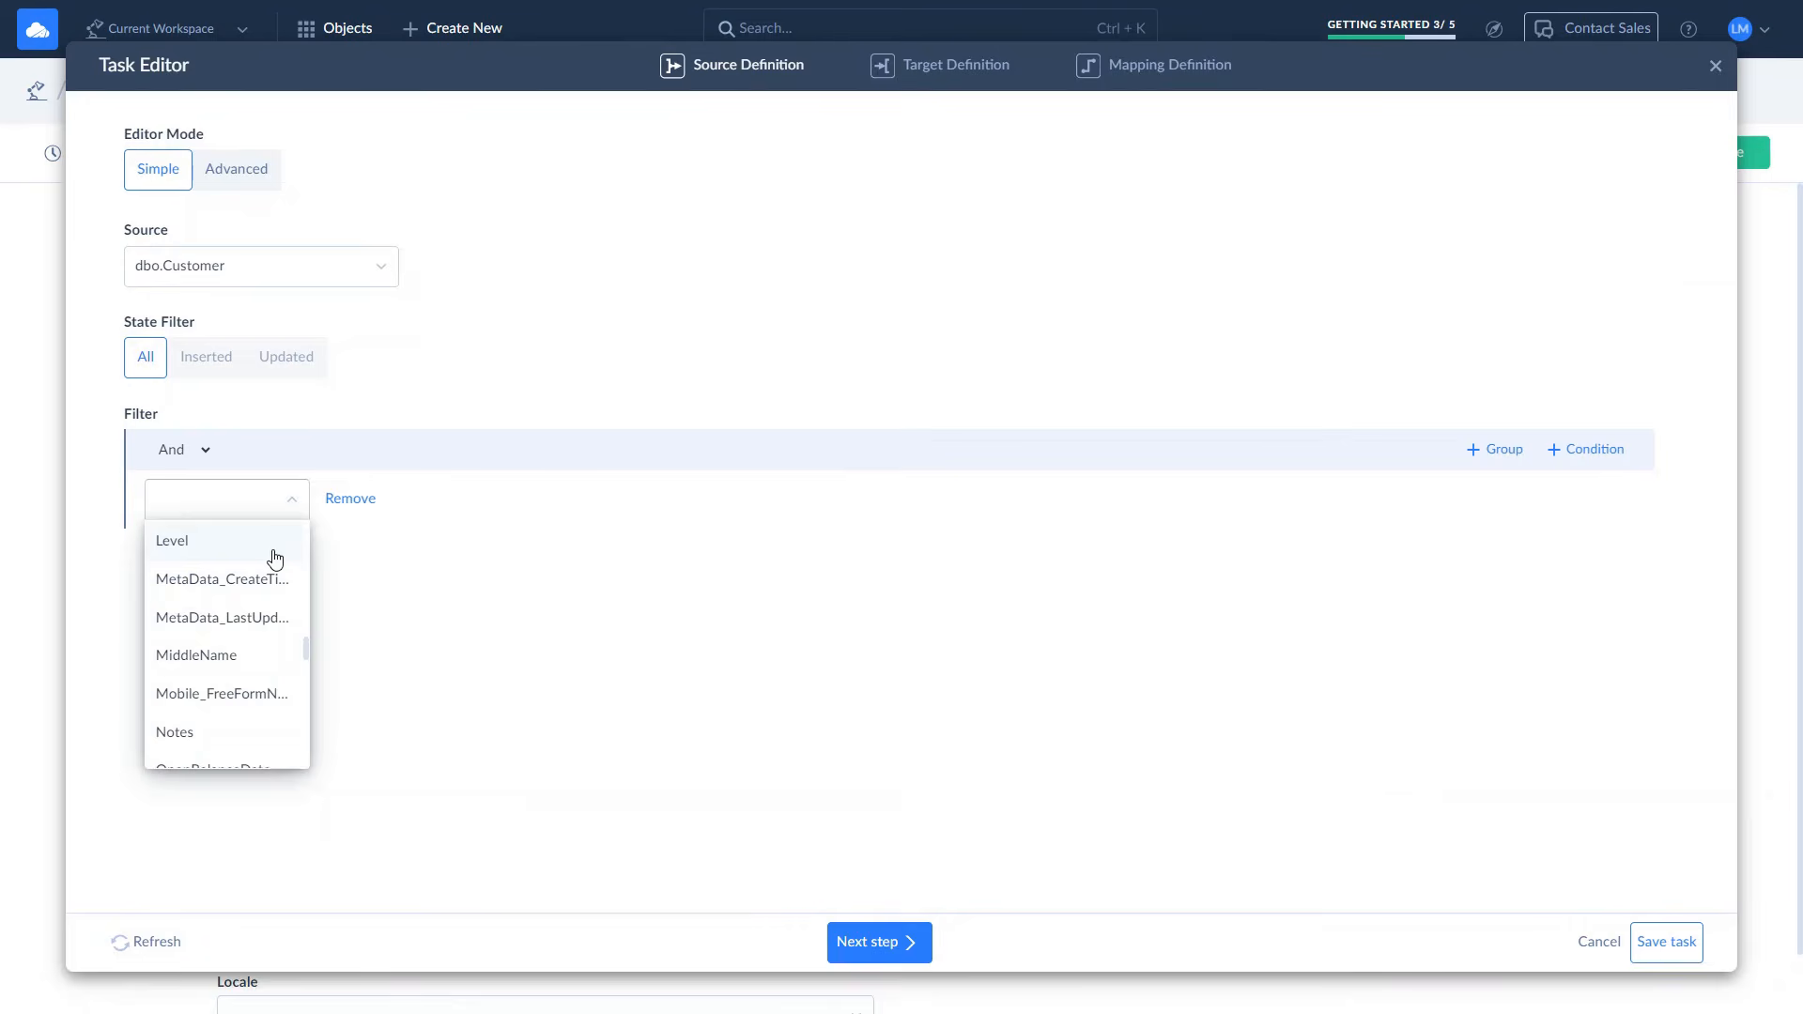
{"action": "left_click", "coordinate": [269, 618]}
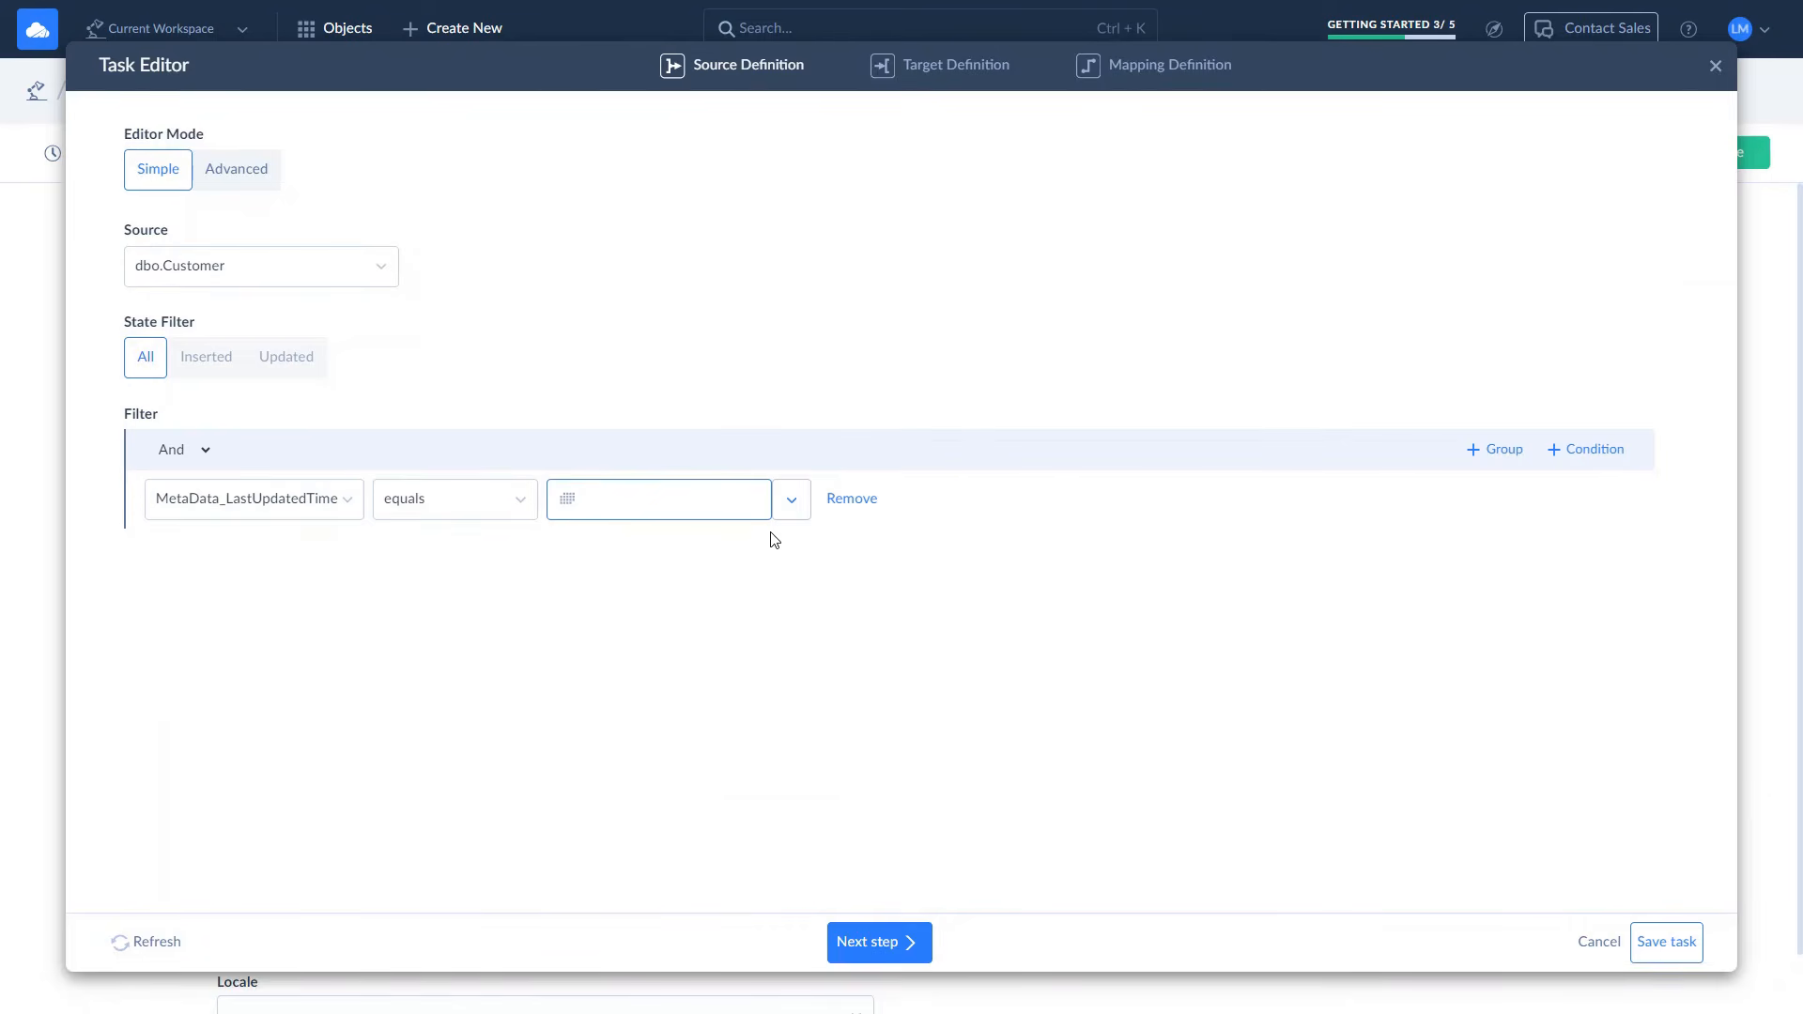
{"action": "left_click", "coordinate": [802, 507]}
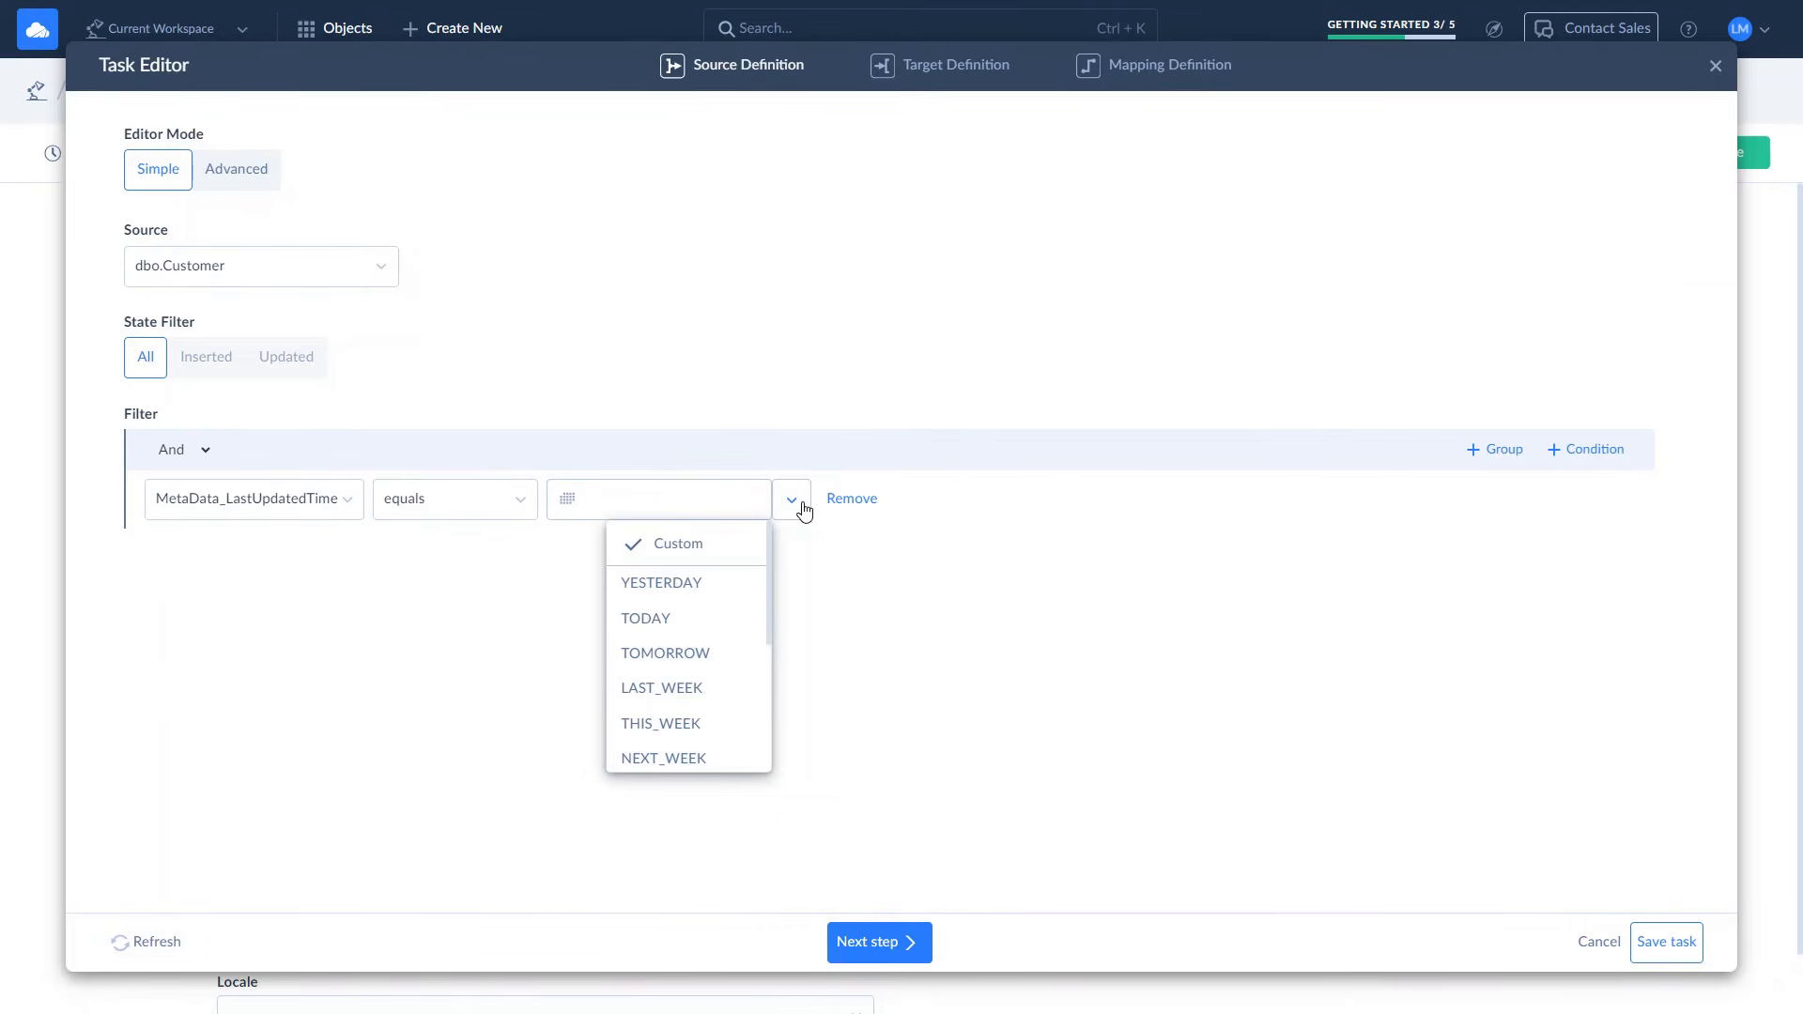
{"action": "left_click", "coordinate": [711, 689]}
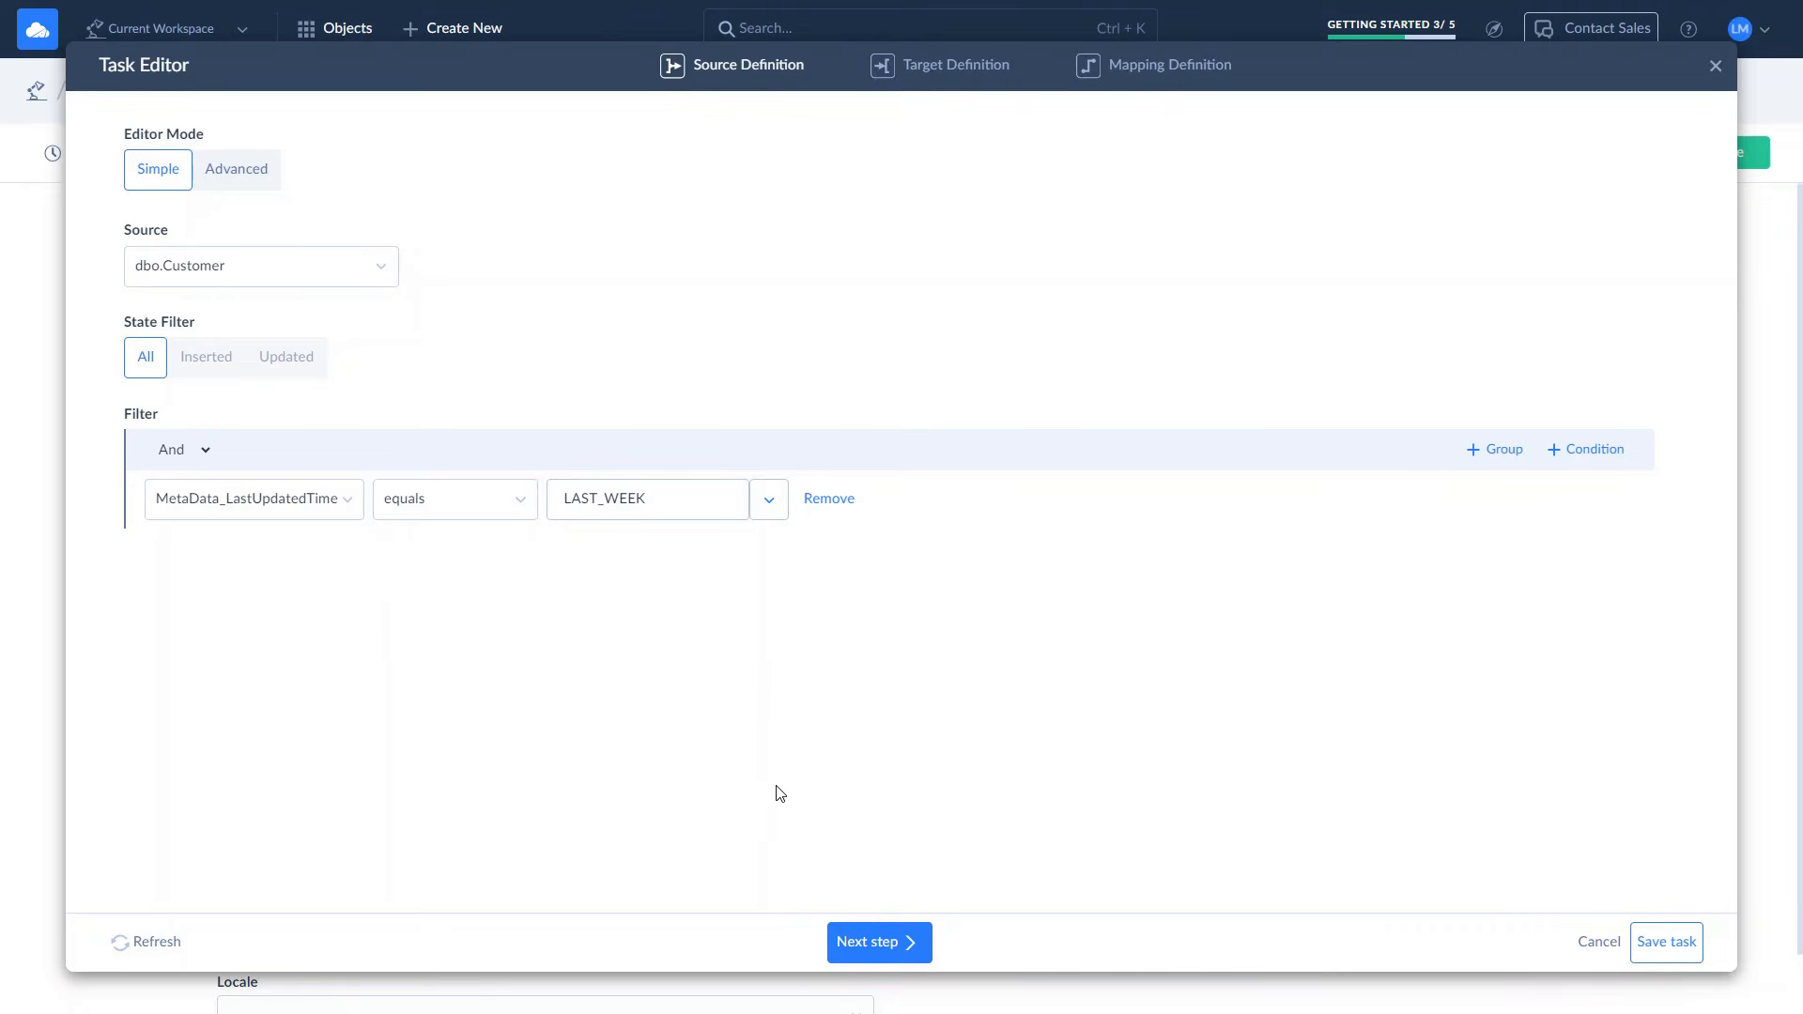
Step: Proceed to the target definition and choose Customer as the target object
{"action": "left_click", "coordinate": [892, 941]}
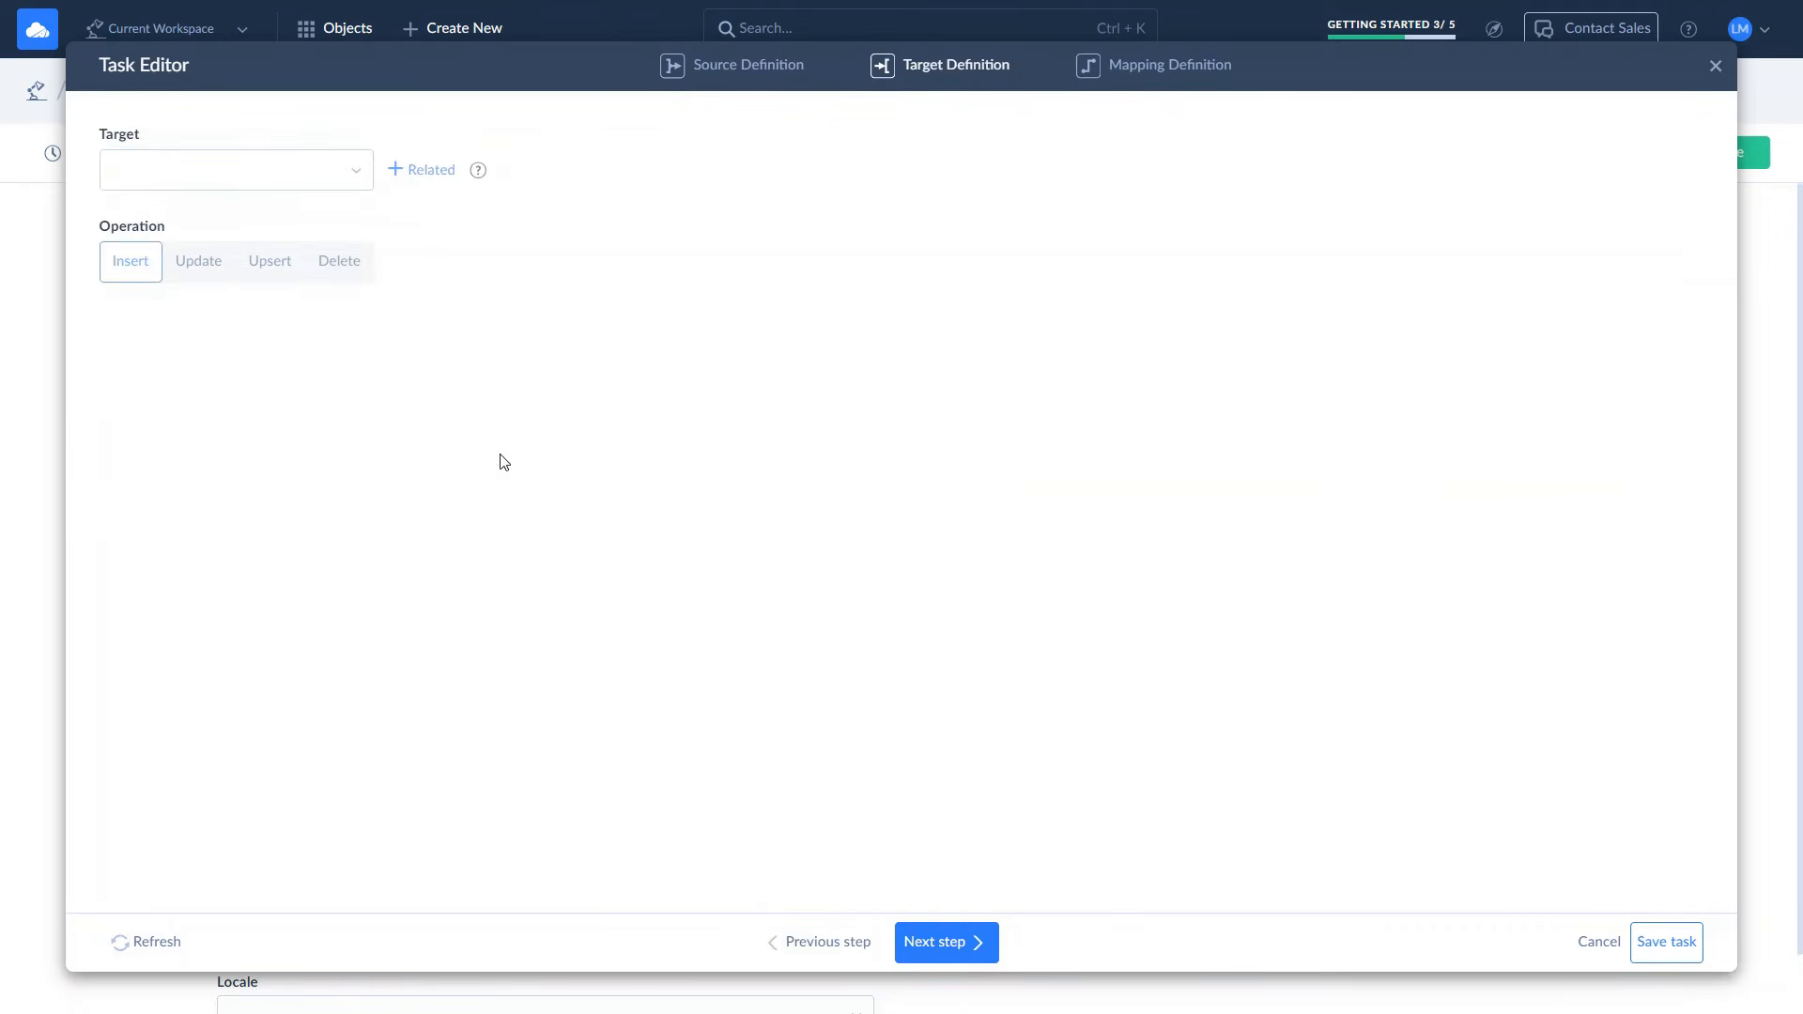
{"action": "left_click", "coordinate": [362, 182]}
{"action": "scroll", "coordinate": [335, 282], "scroll_direction": "down", "scroll_amount": 2}
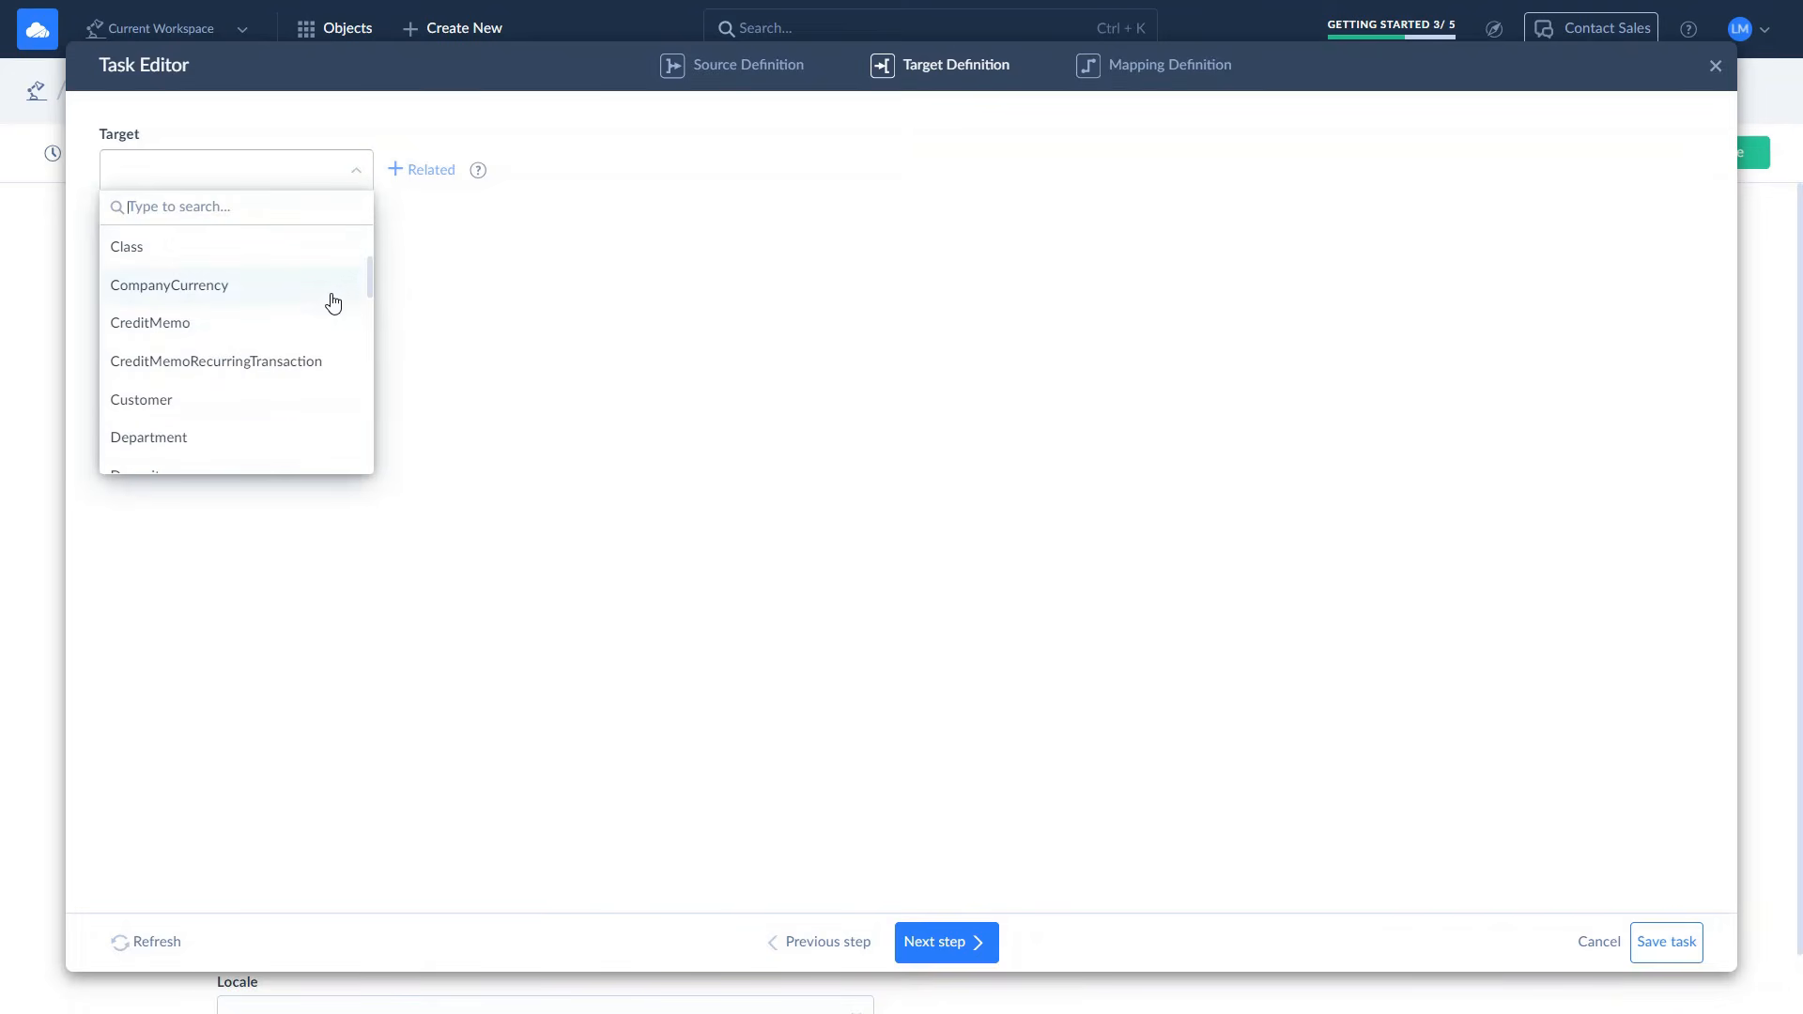
{"action": "left_click", "coordinate": [315, 400]}
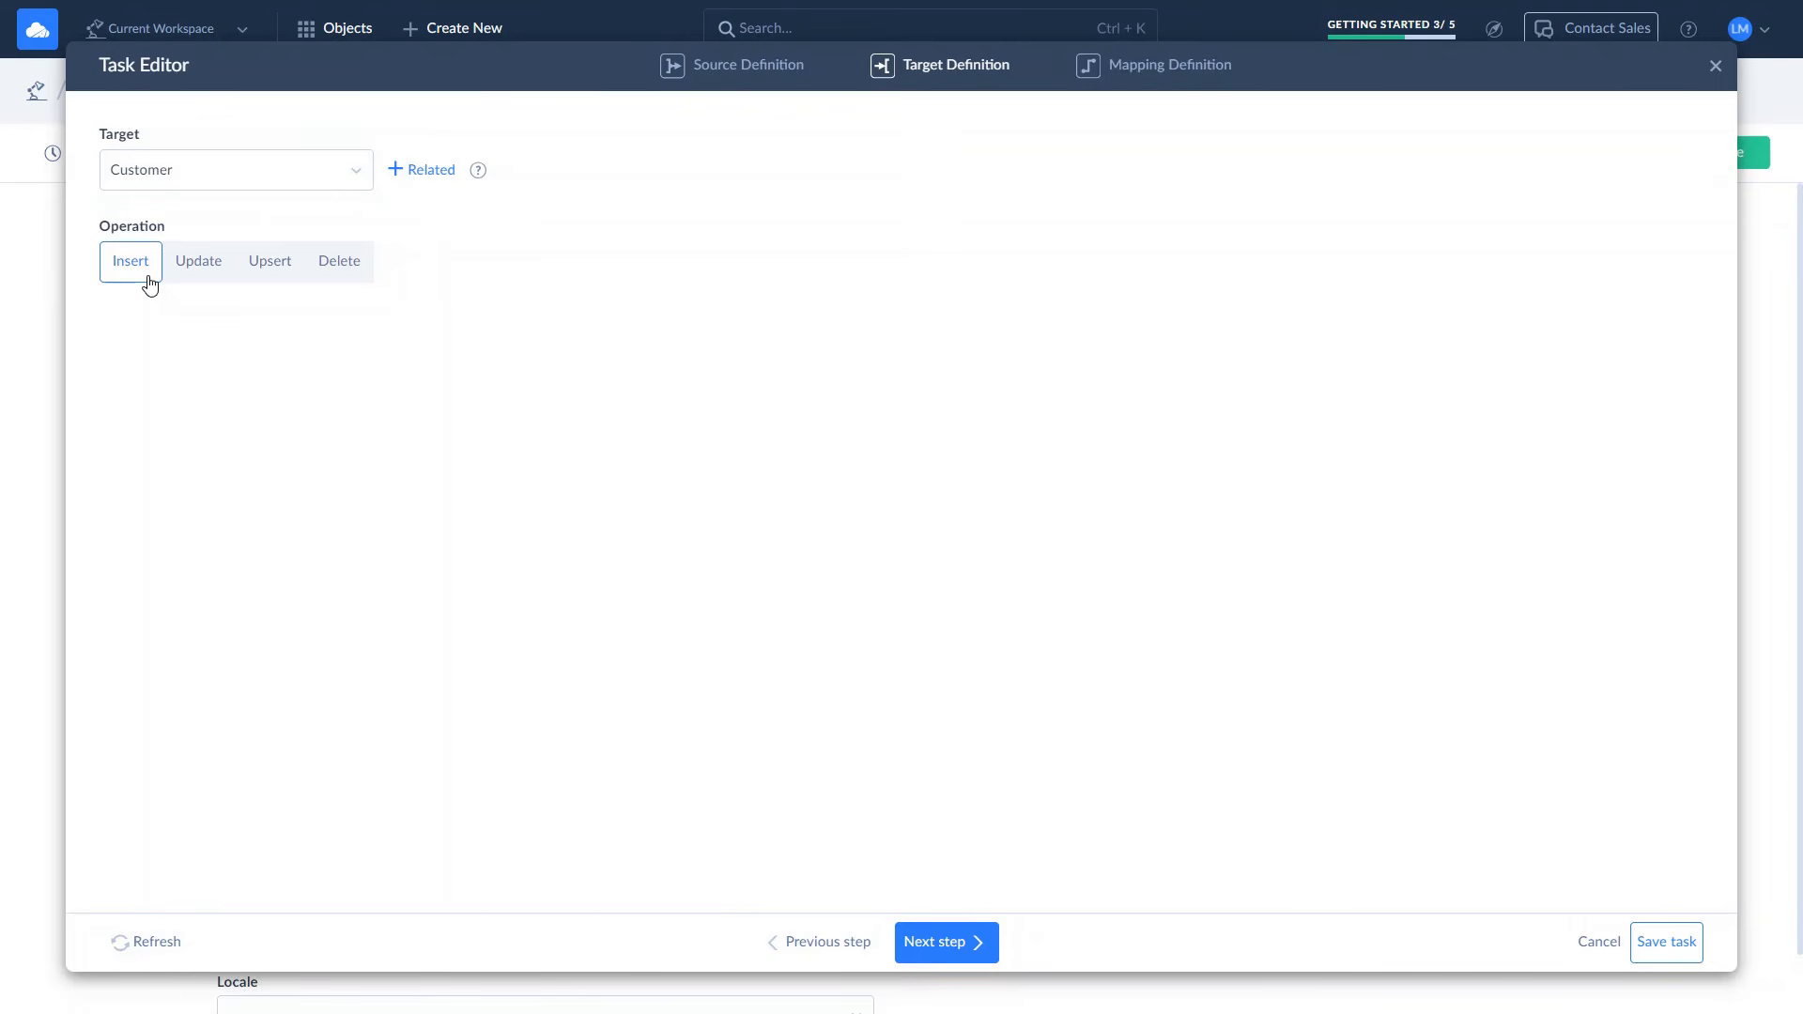
Step: Set the operation for the Customer target to Upsert and proceed to the mapping definition
{"action": "left_click", "coordinate": [207, 281]}
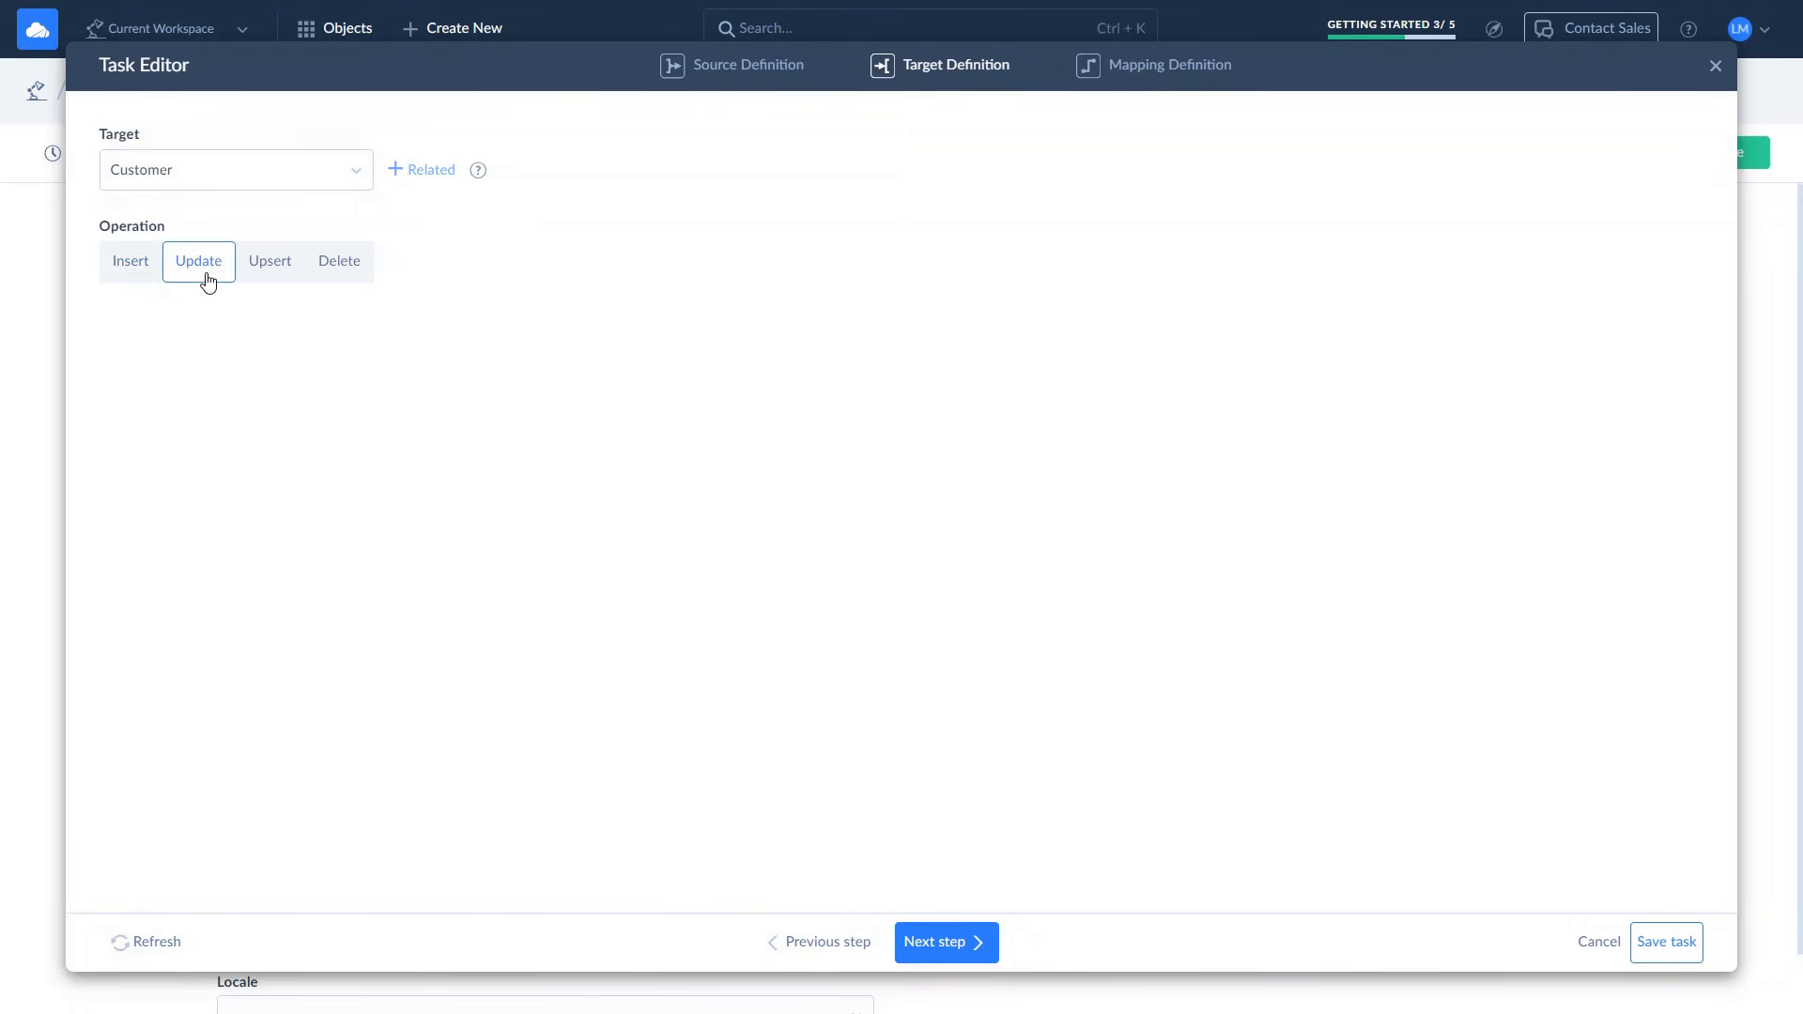
{"action": "left_click", "coordinate": [278, 286]}
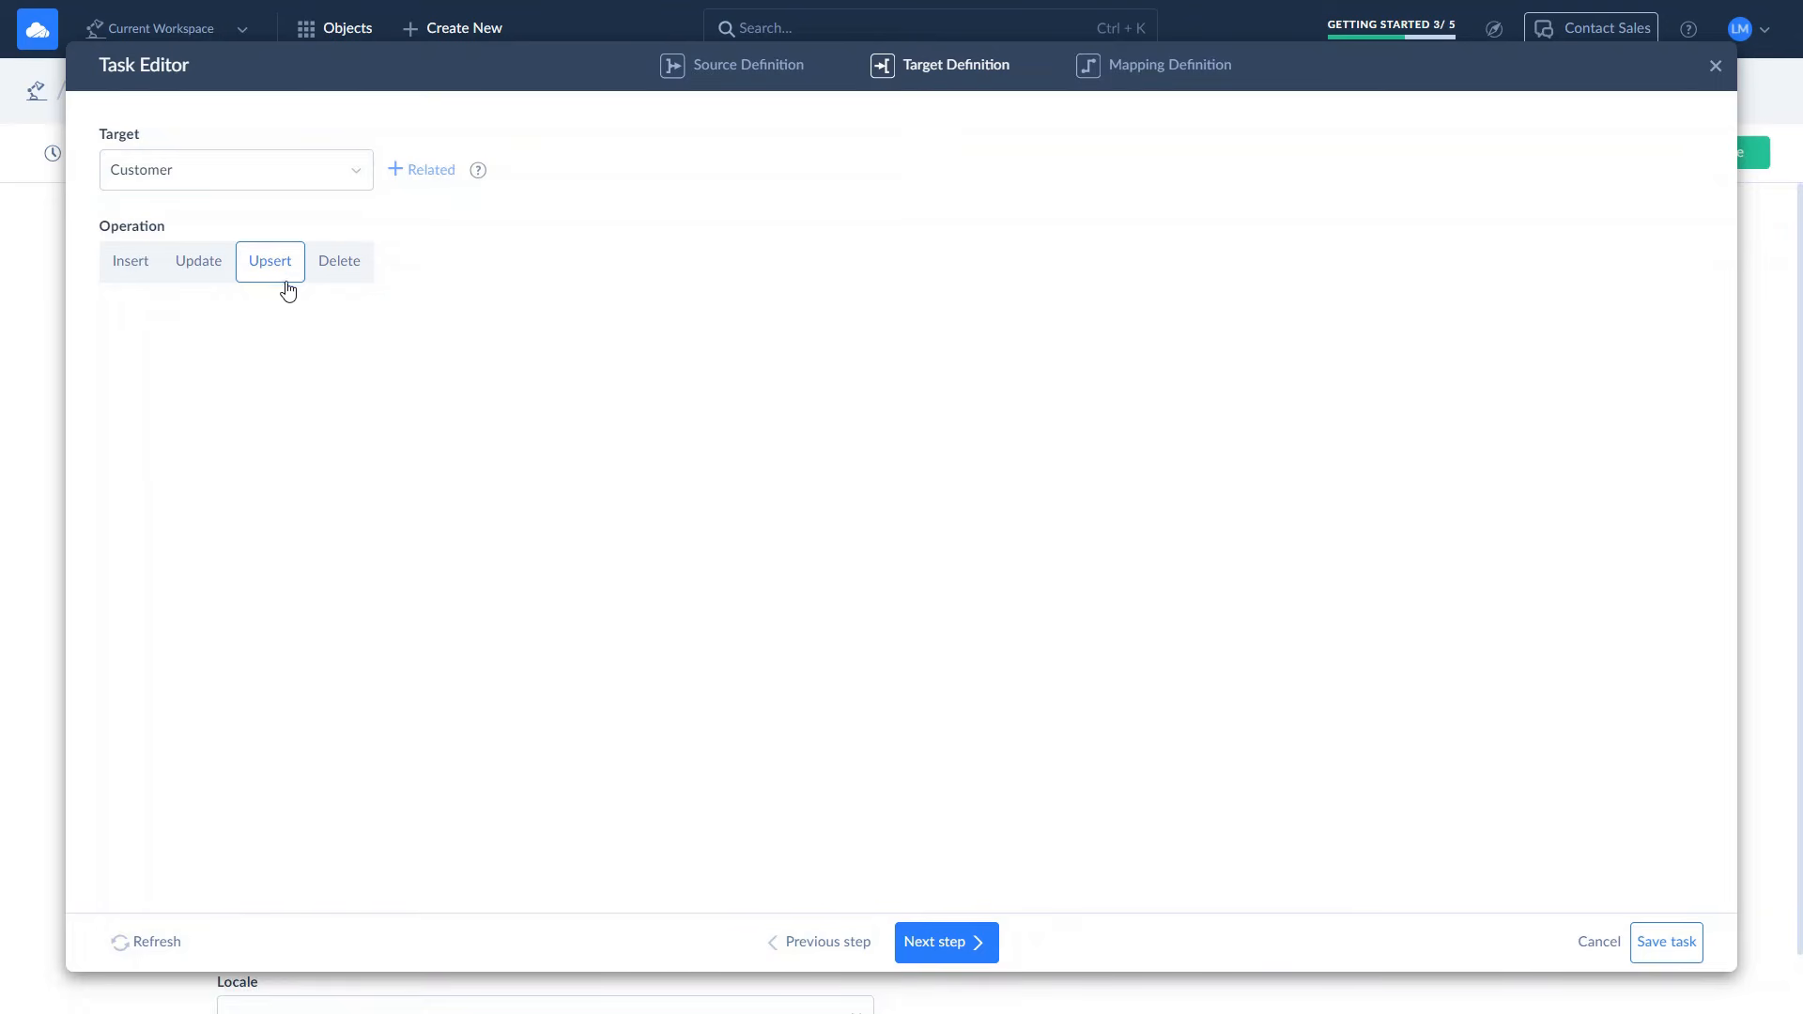
{"action": "left_click", "coordinate": [339, 288]}
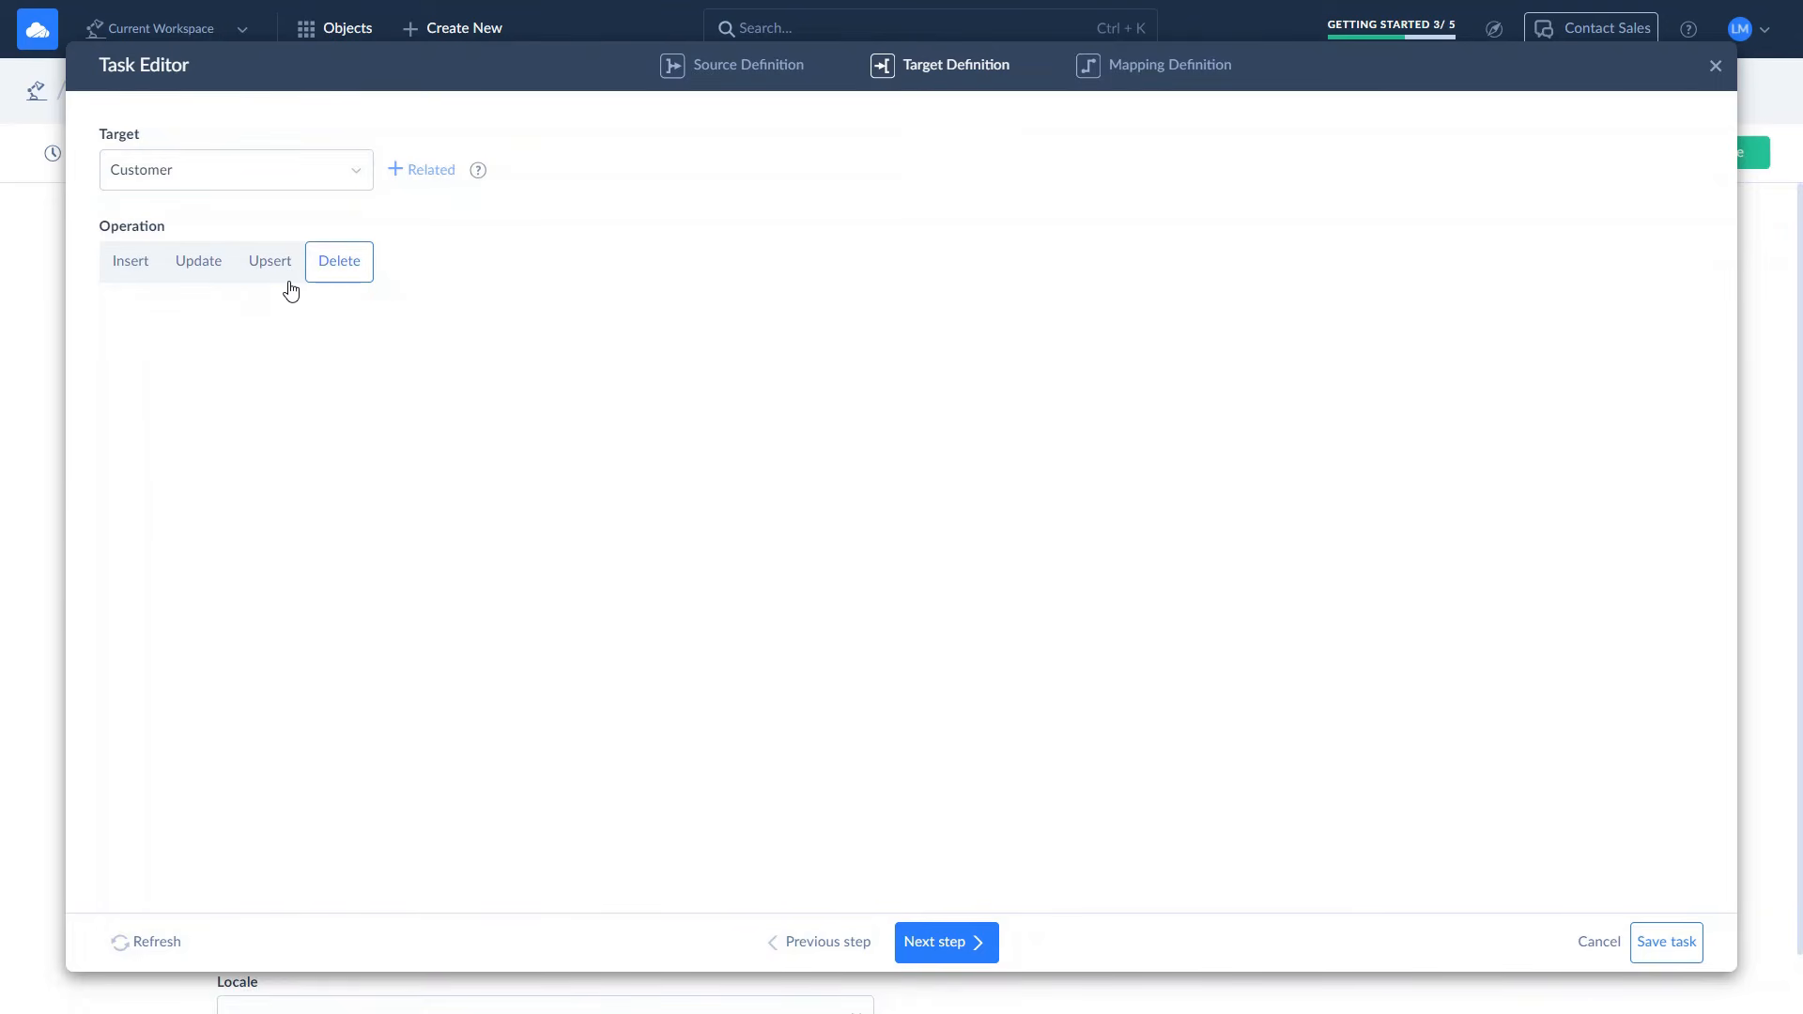
{"action": "left_click", "coordinate": [291, 292]}
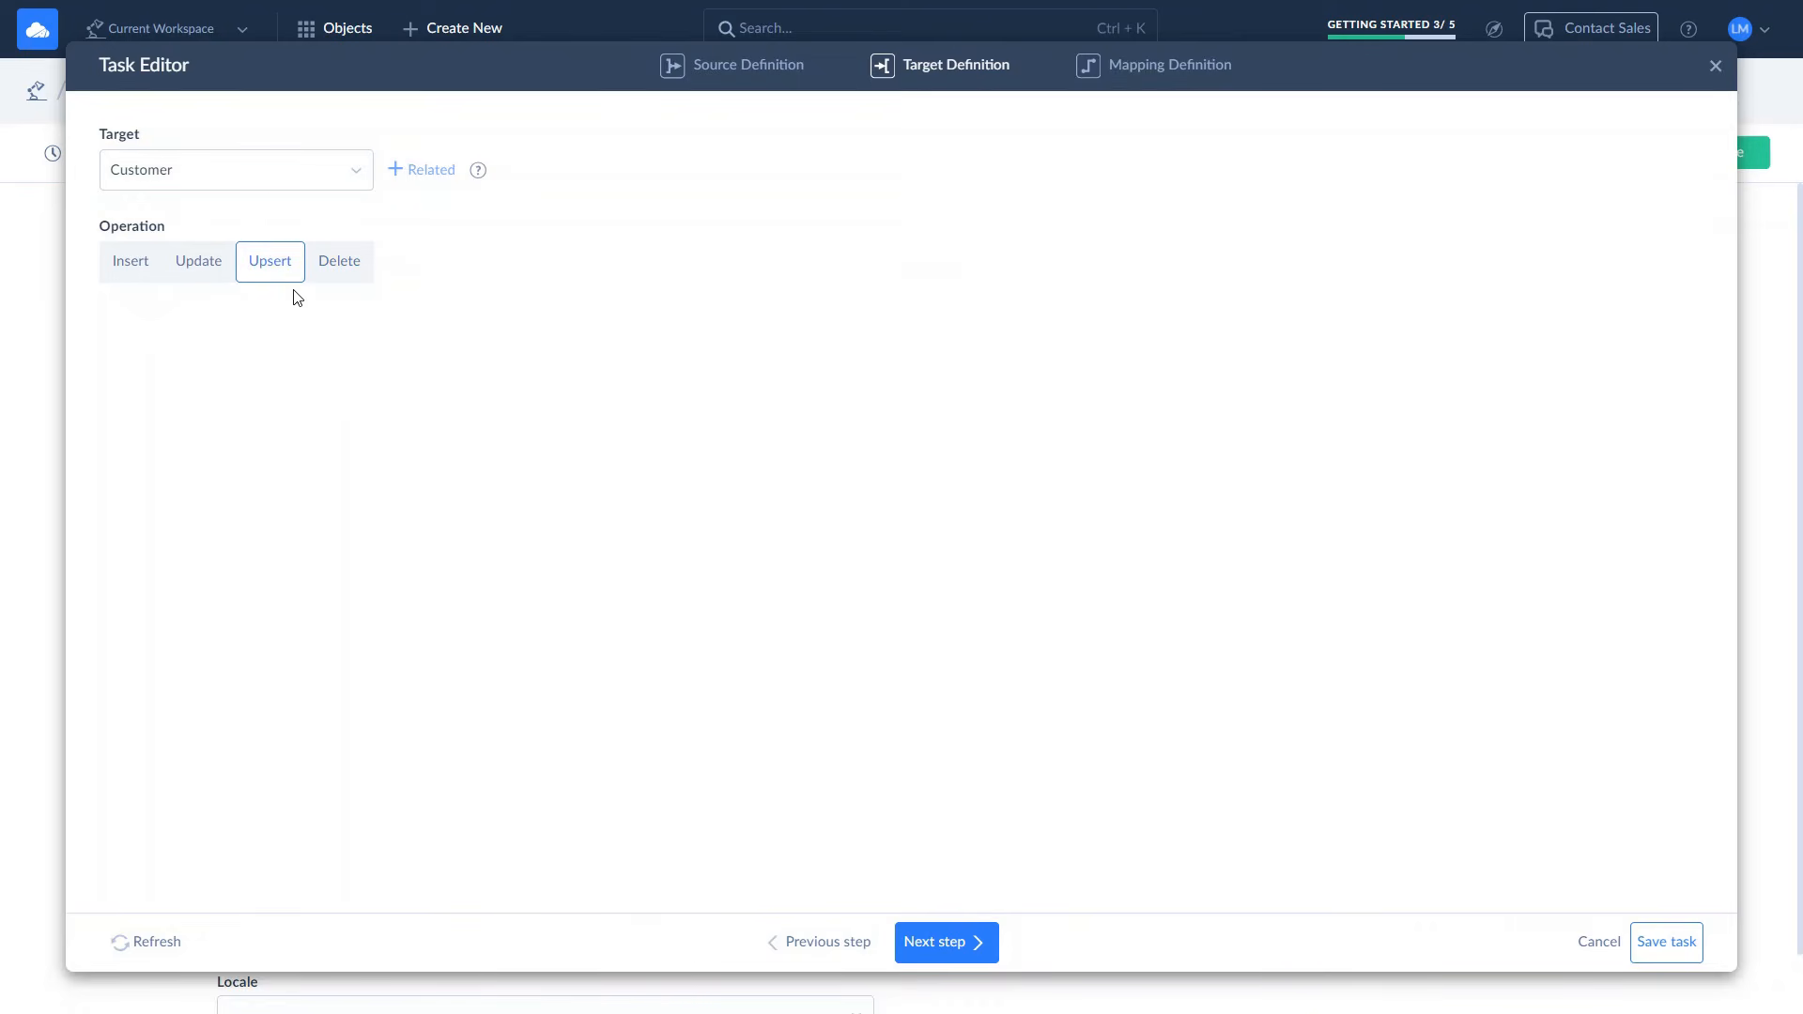
{"action": "left_click", "coordinate": [953, 951]}
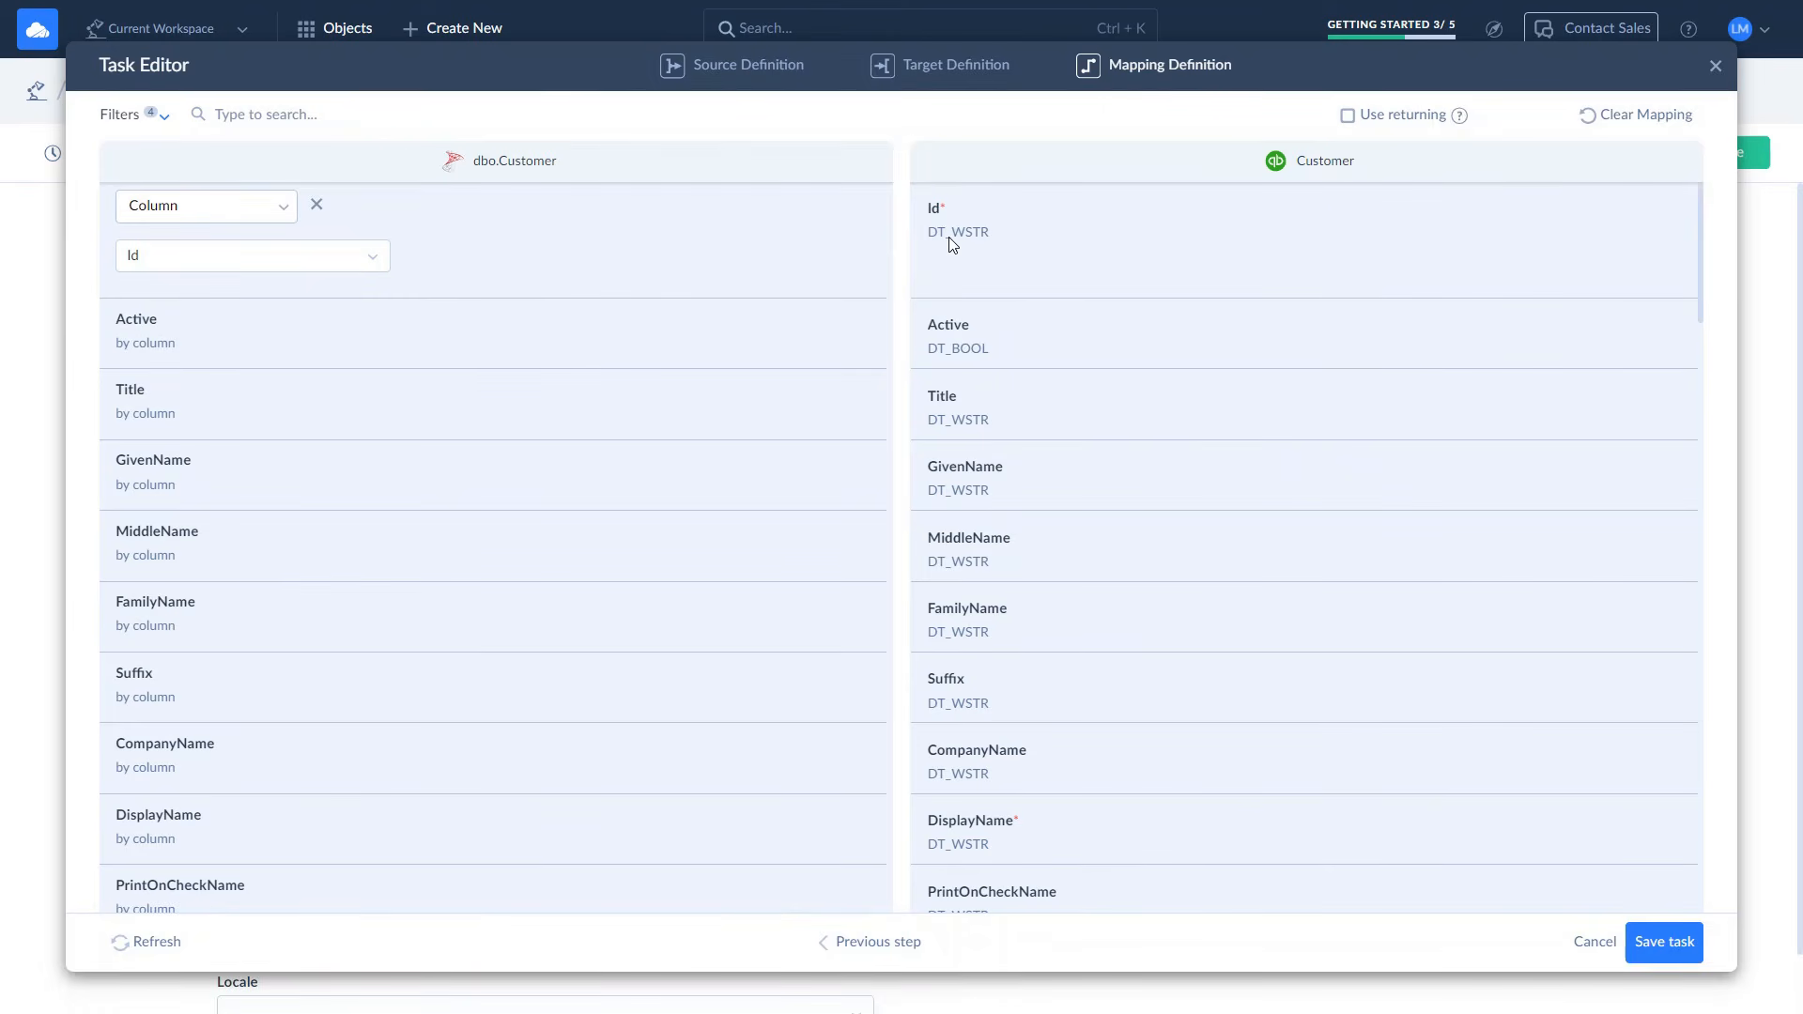
Step: Review the mapping types offered for the Id field, keep the column mapping, and save the import task
{"action": "left_click", "coordinate": [285, 210]}
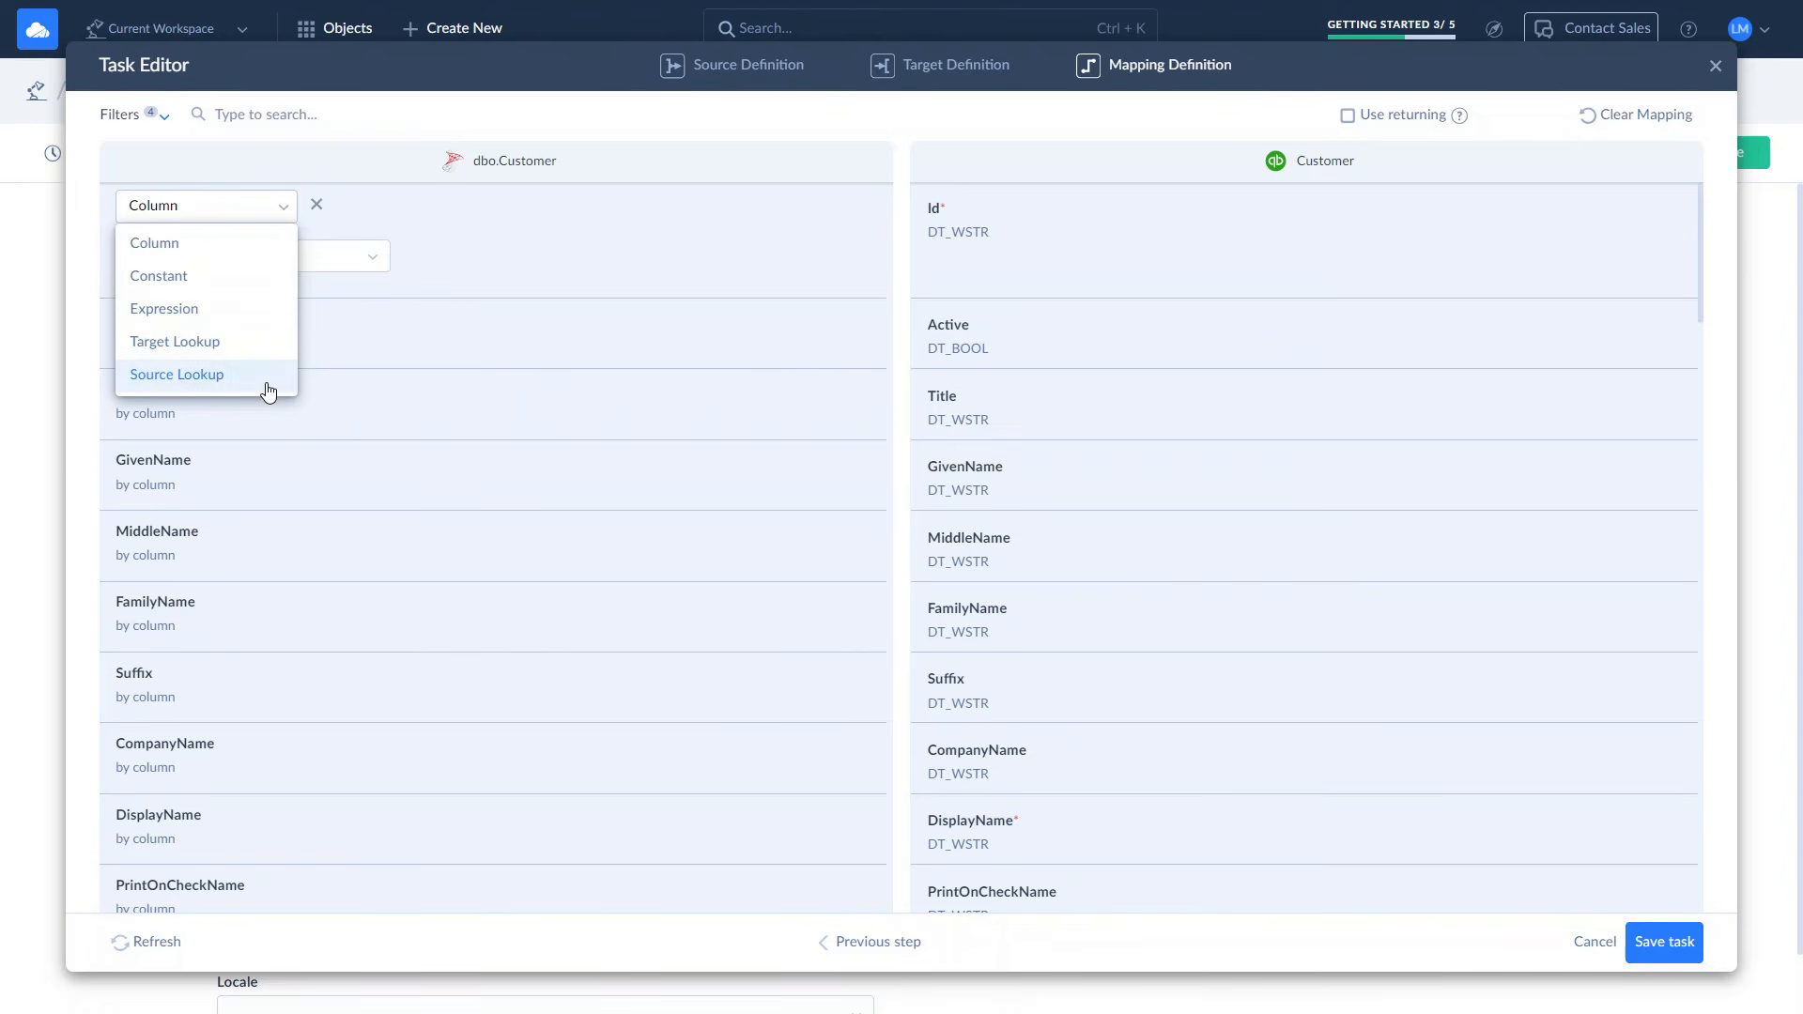
{"action": "left_click", "coordinate": [499, 278]}
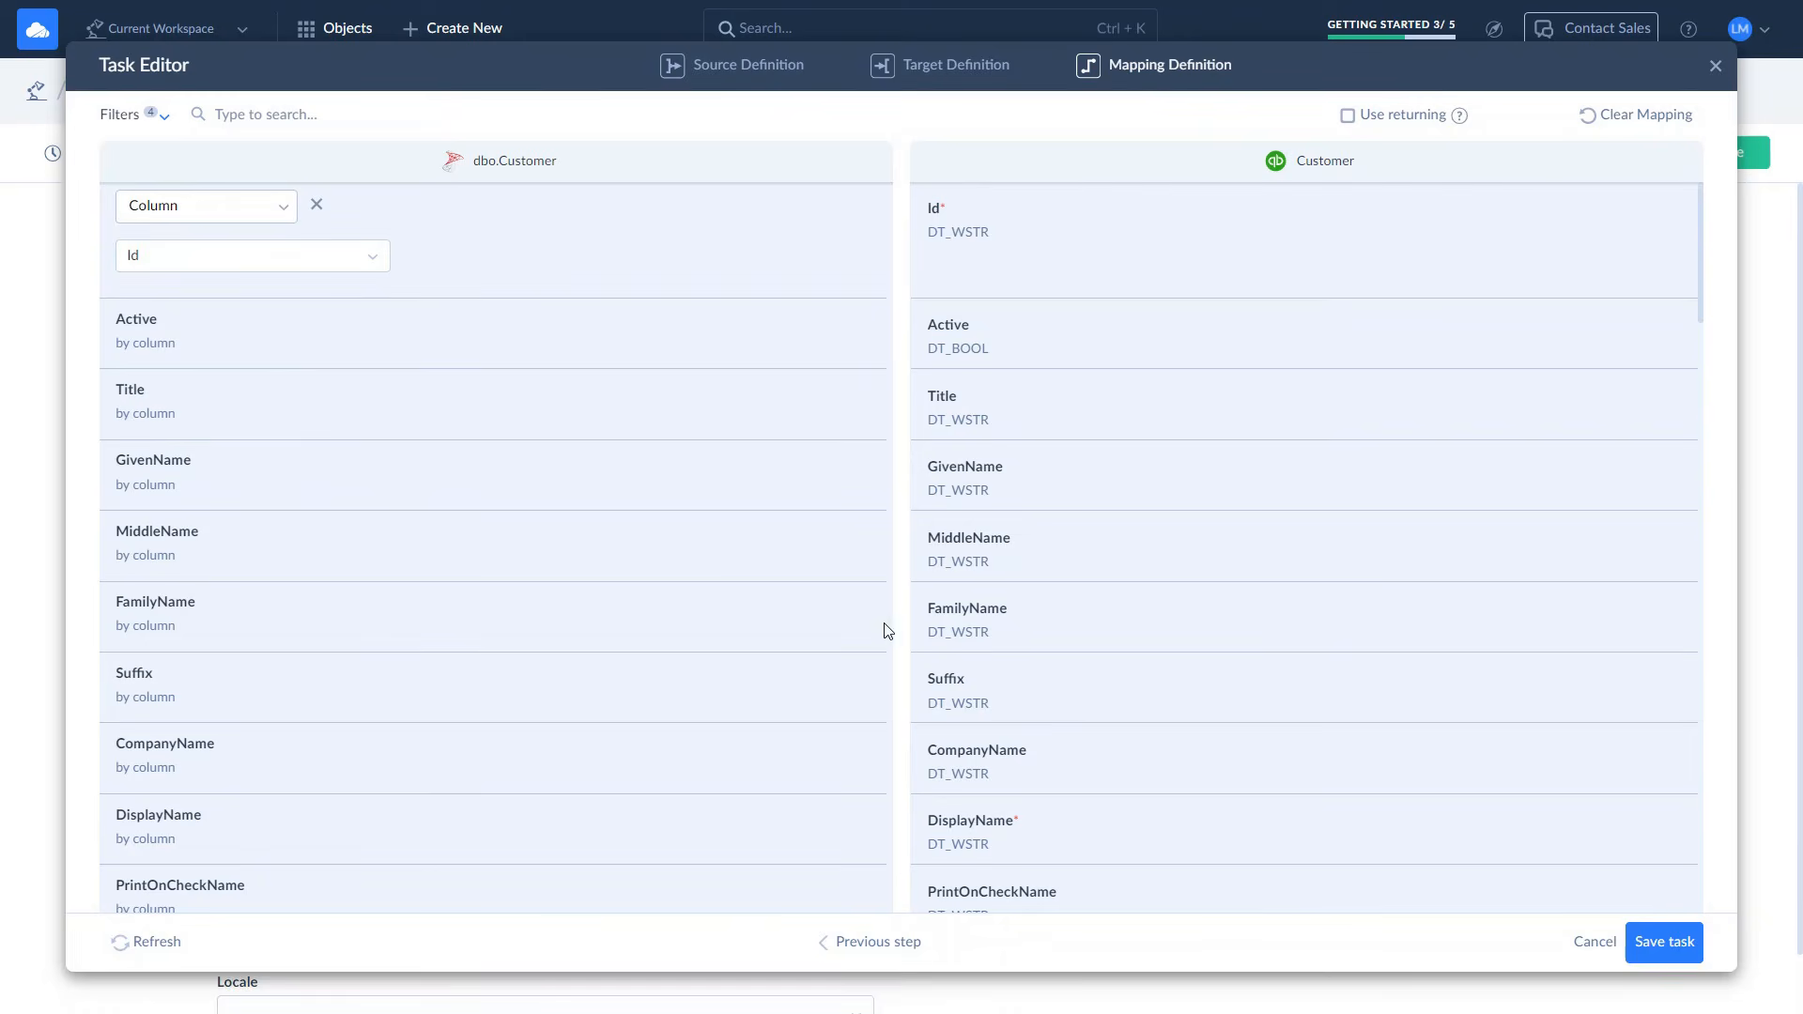
{"action": "left_click", "coordinate": [1666, 964]}
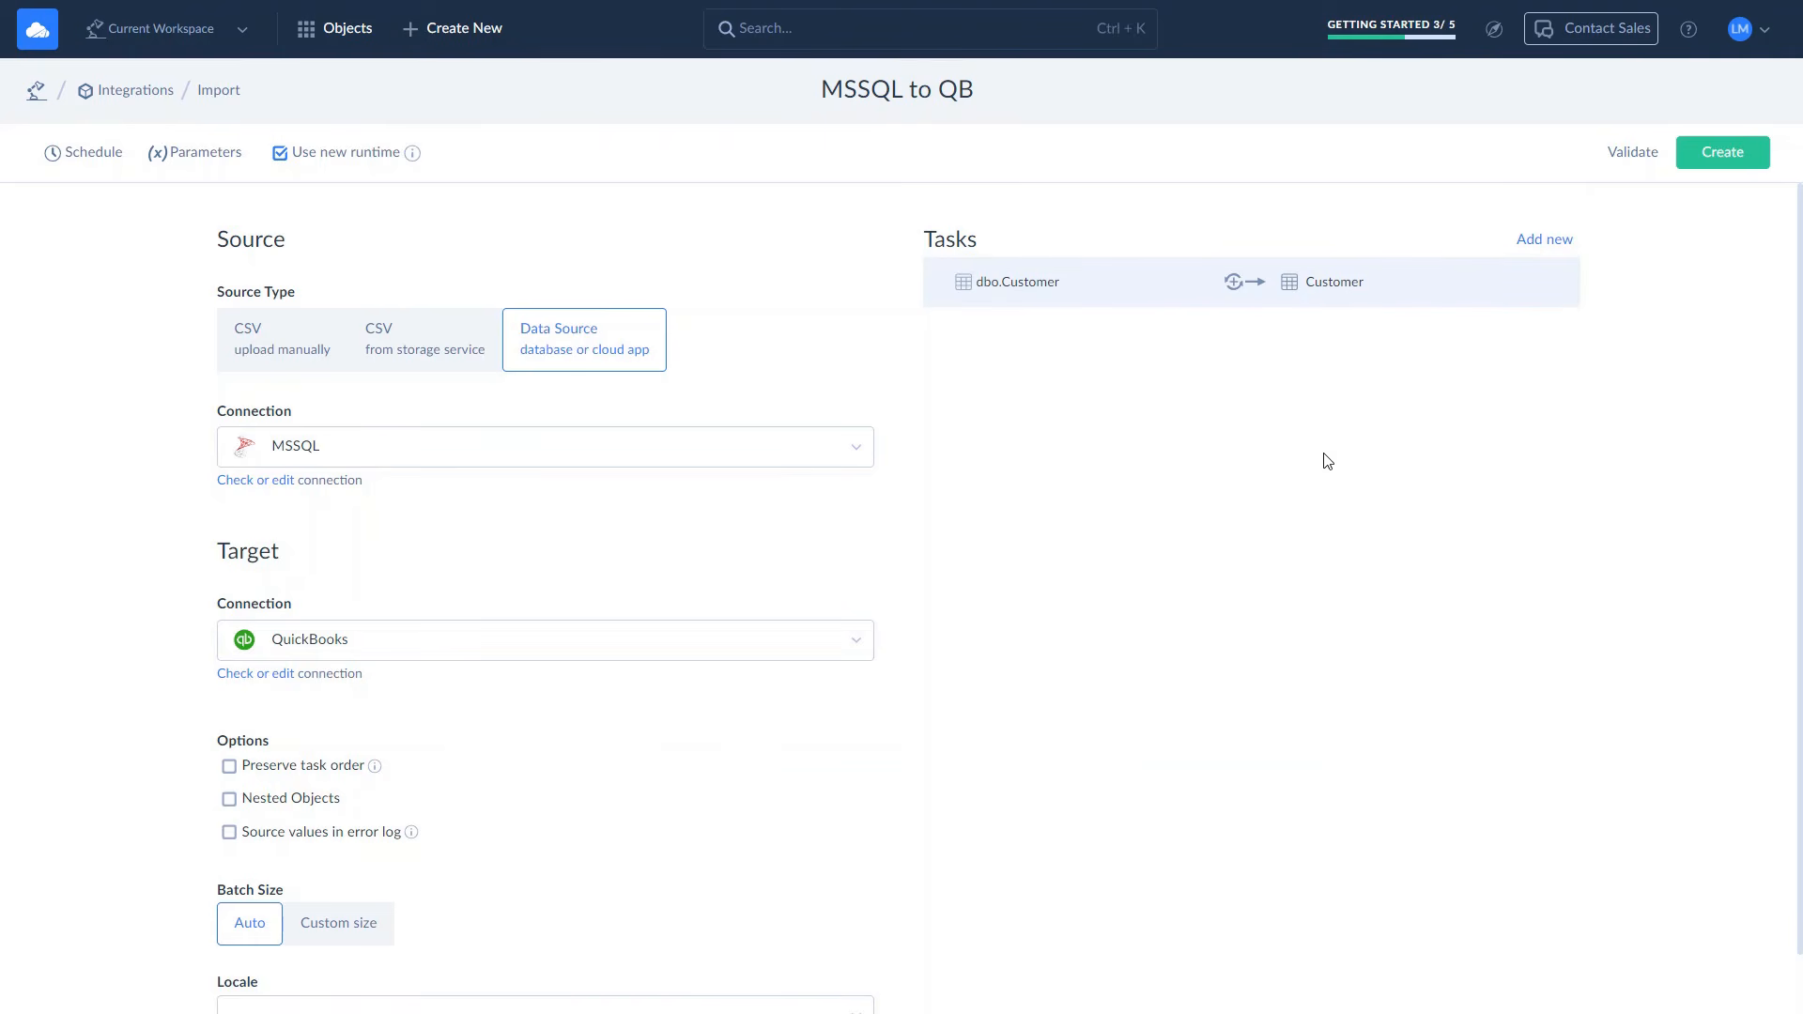
Step: Schedule the import to recur weekly on Tuesday, setting the minutes of the run time to 00, and save the schedule
{"action": "left_click", "coordinate": [116, 161]}
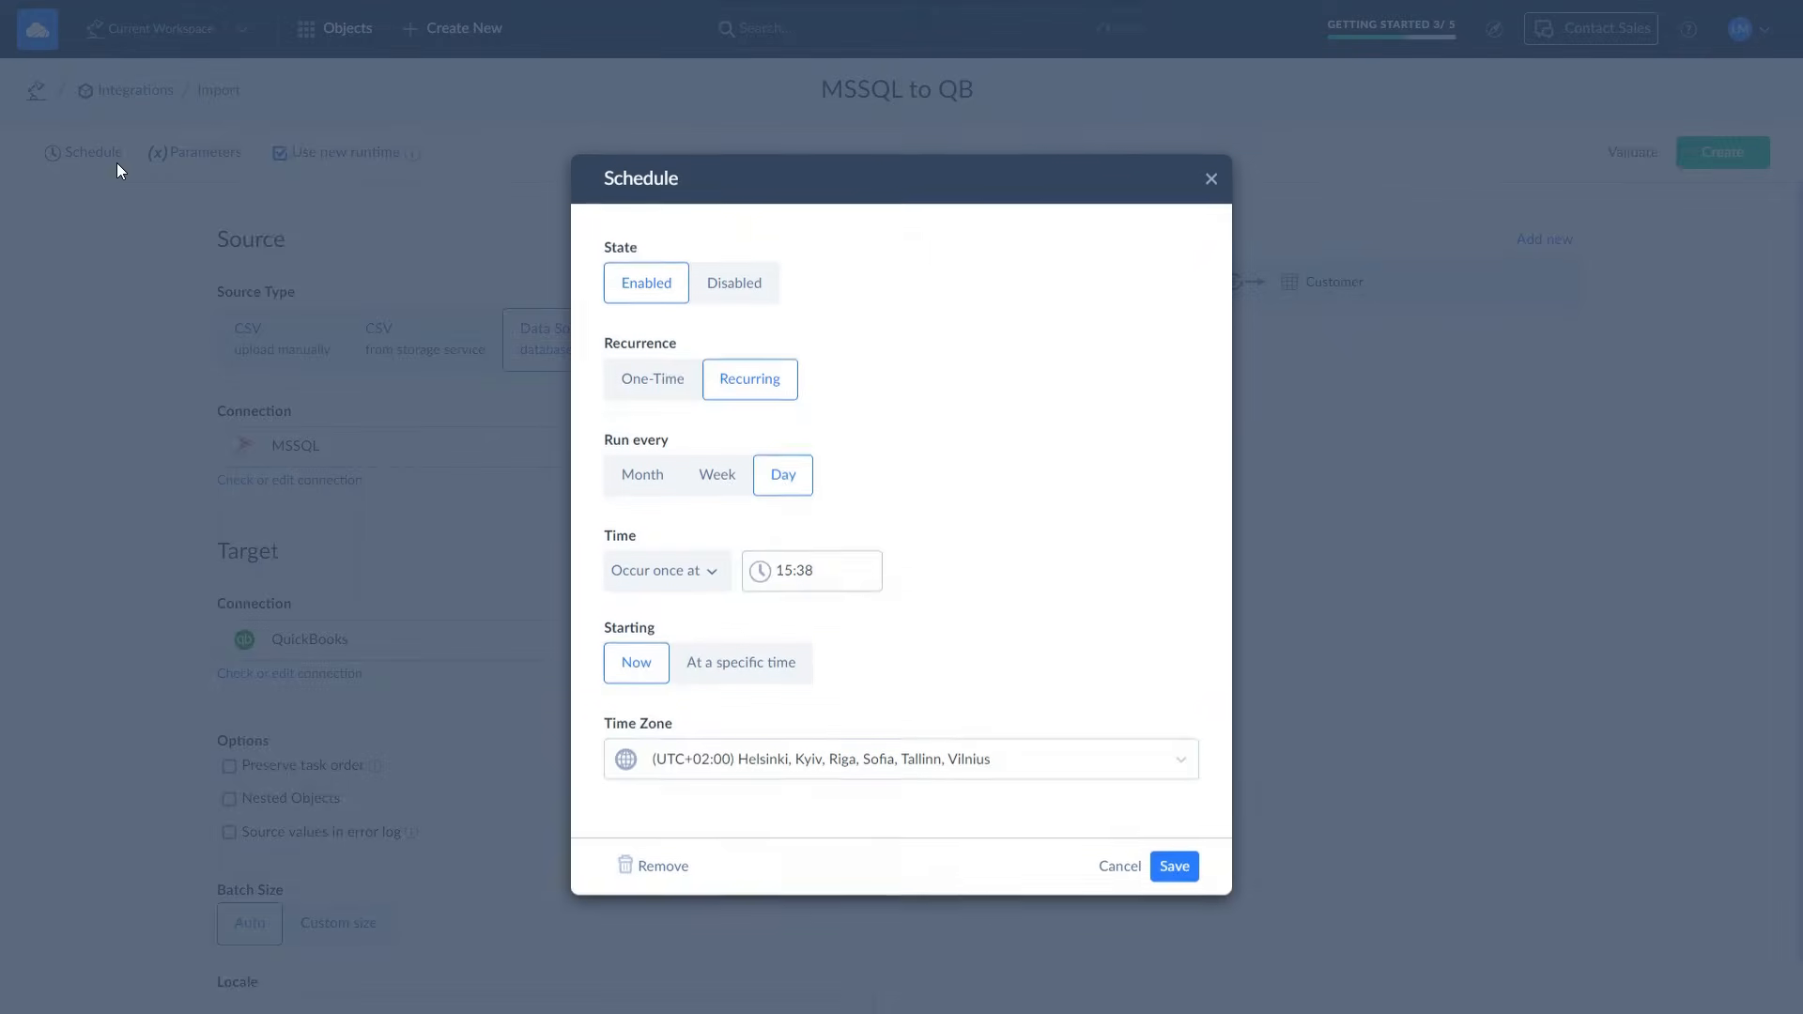
{"action": "left_click", "coordinate": [737, 488]}
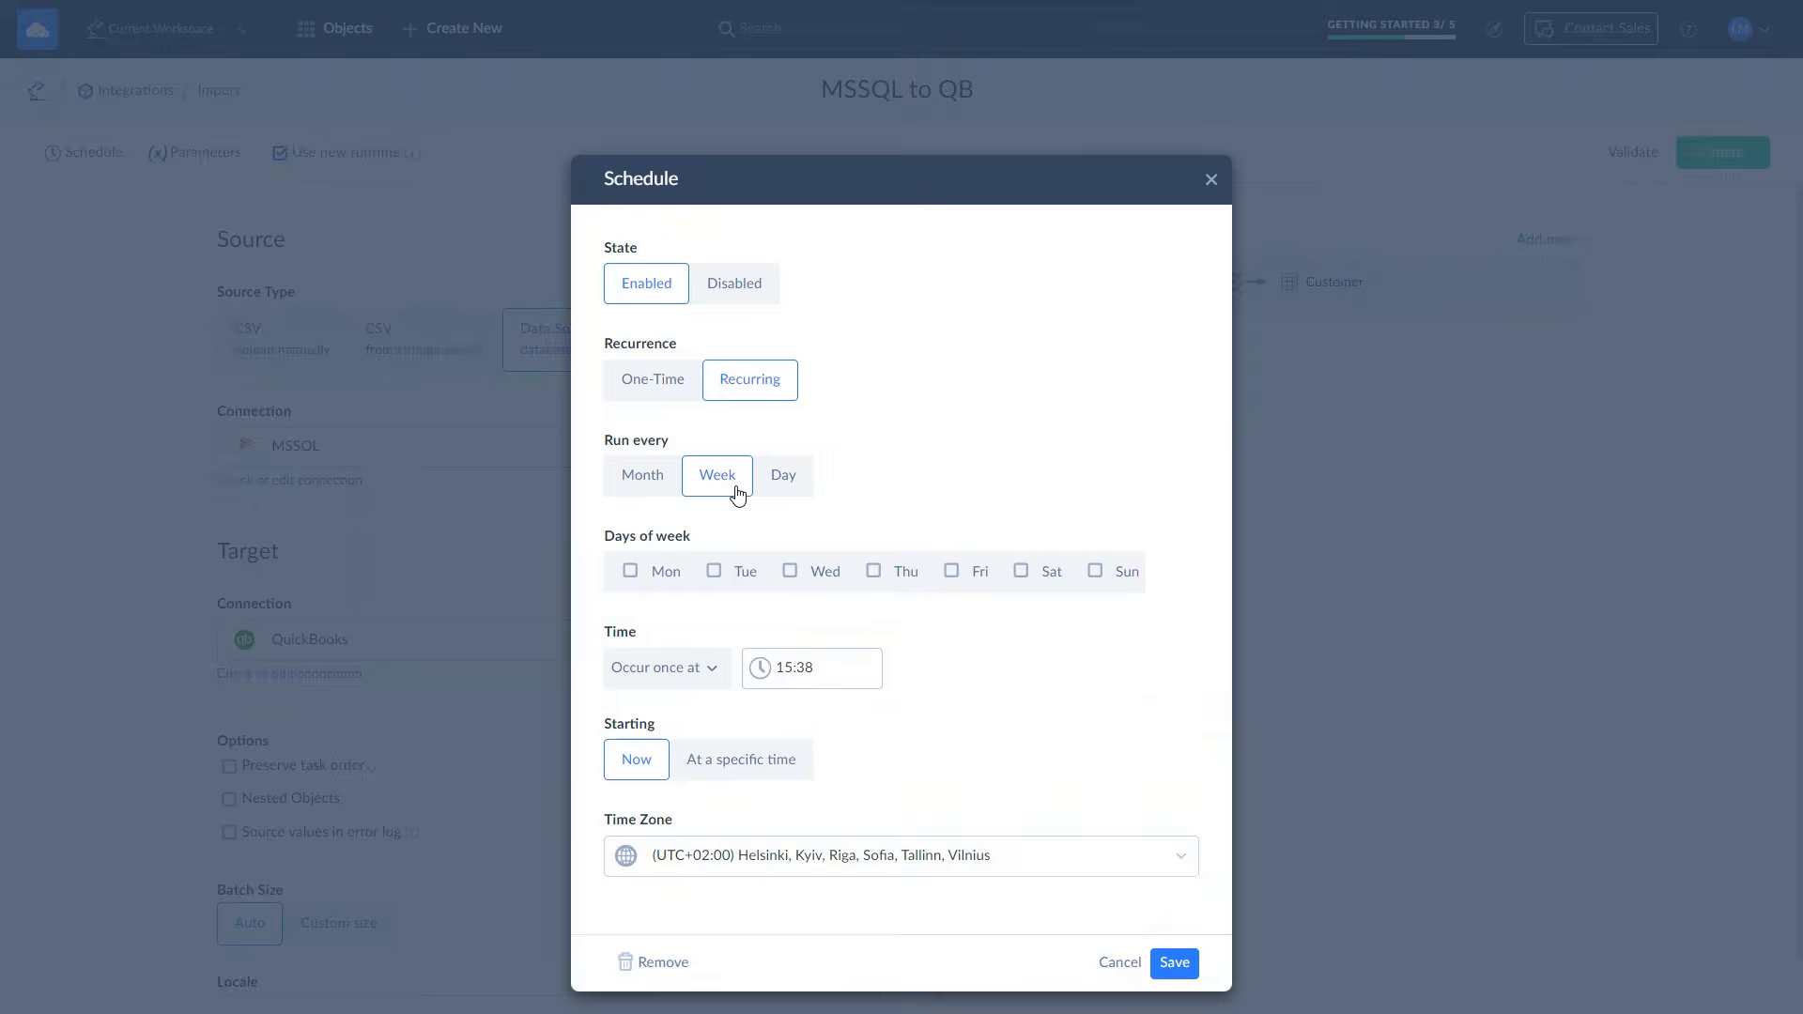
{"action": "left_click", "coordinate": [715, 571]}
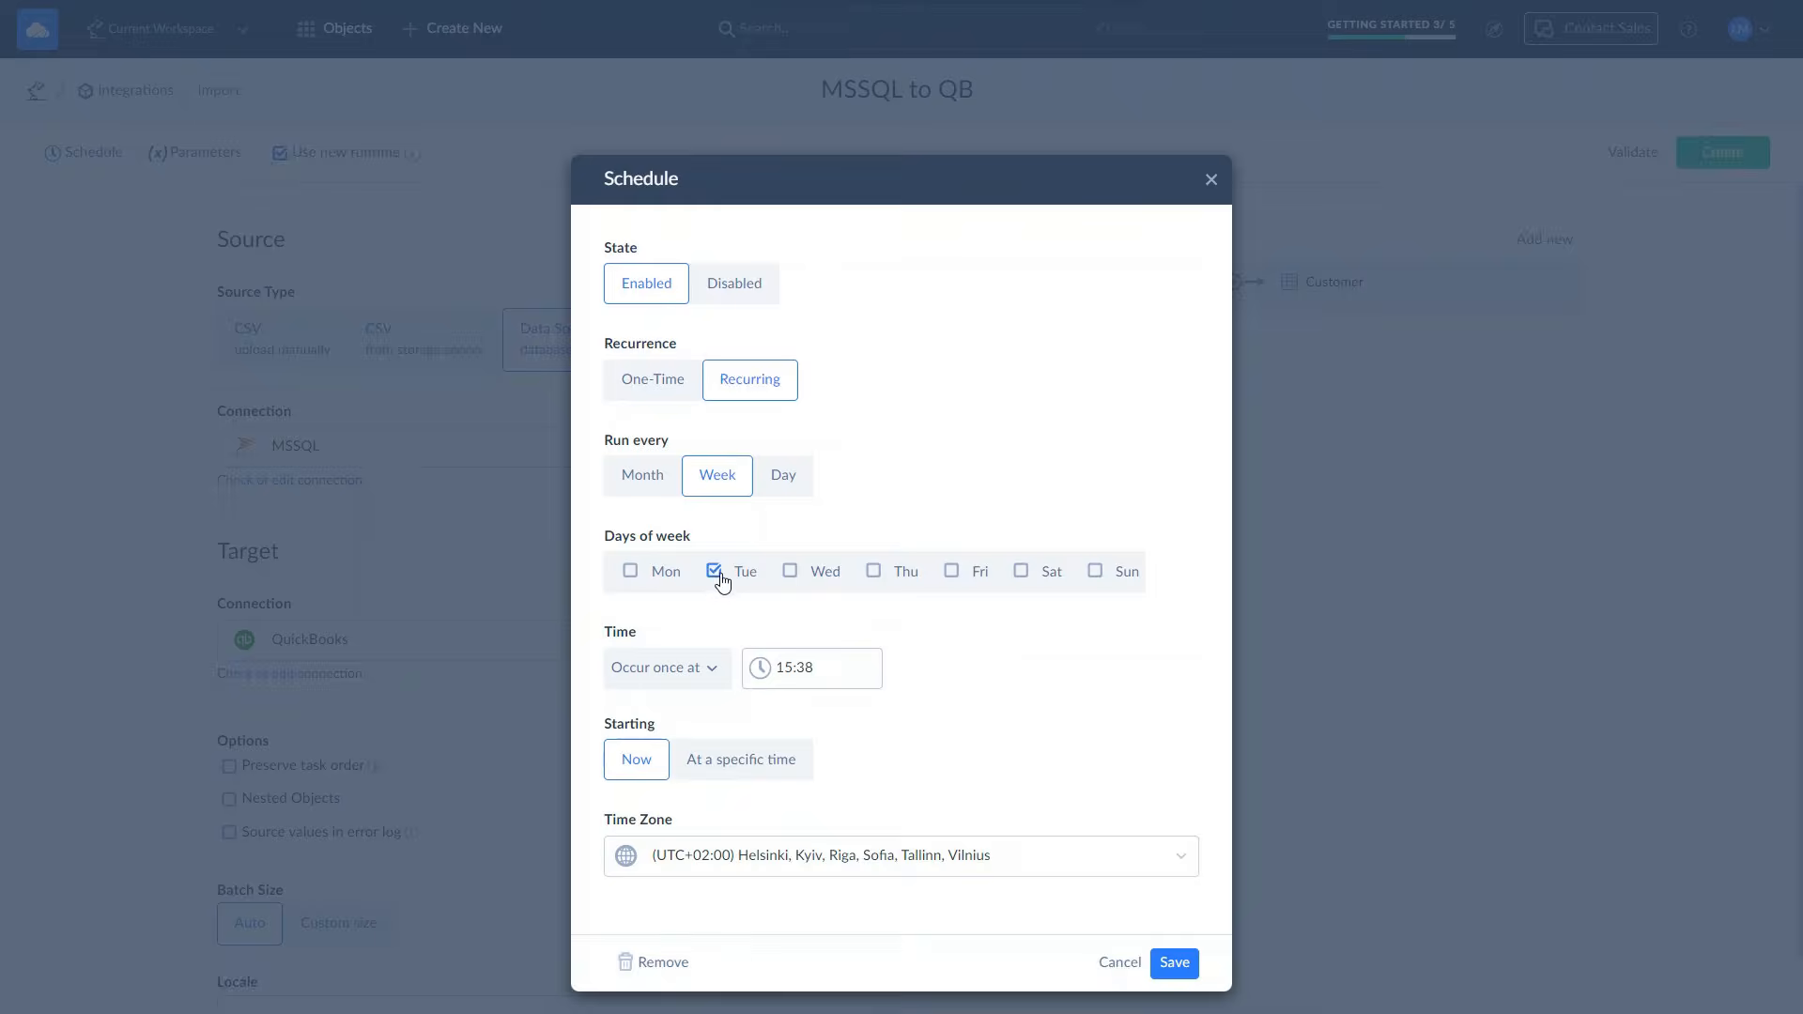
{"action": "left_click", "coordinate": [807, 653]}
{"action": "key", "text": "BackSpace"}
{"action": "key", "text": "BackSpace"}
{"action": "type", "text": "00"}
{"action": "left_click", "coordinate": [921, 689]}
{"action": "left_click", "coordinate": [1166, 967]}
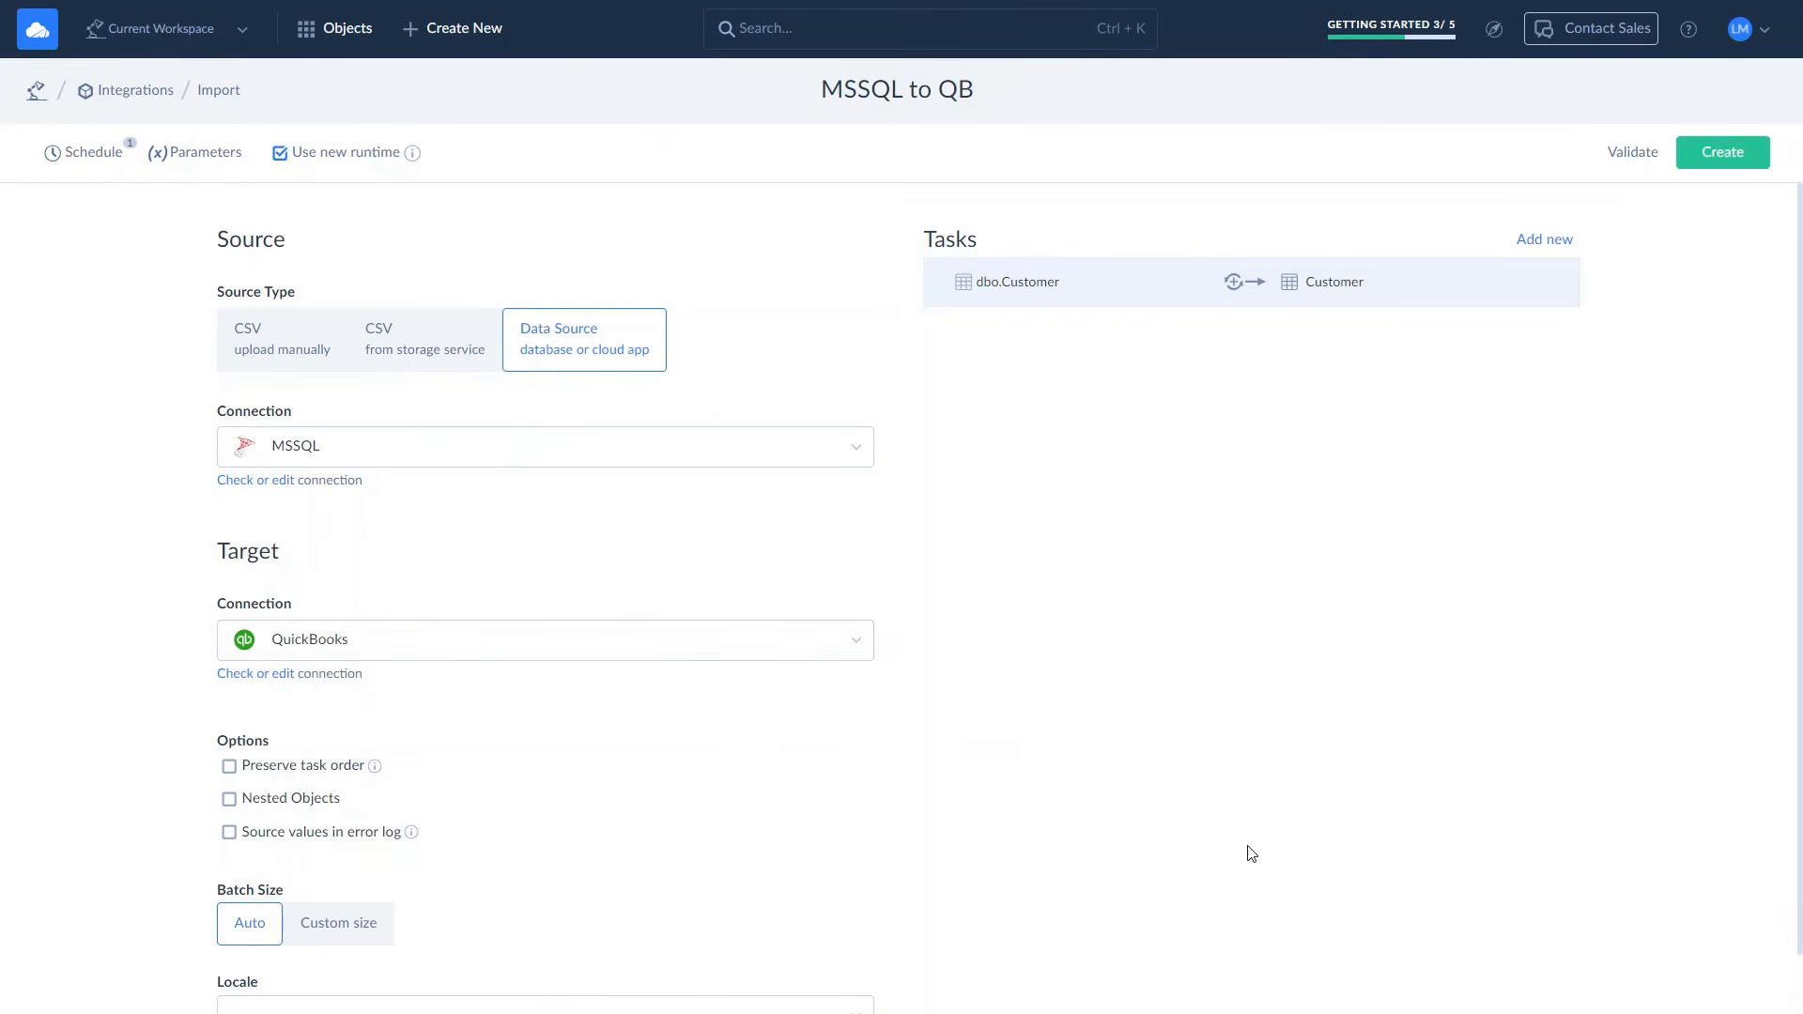
Step: Create the MSSQL to QB integration and run it, agreeing to proceed
{"action": "left_click", "coordinate": [1689, 169]}
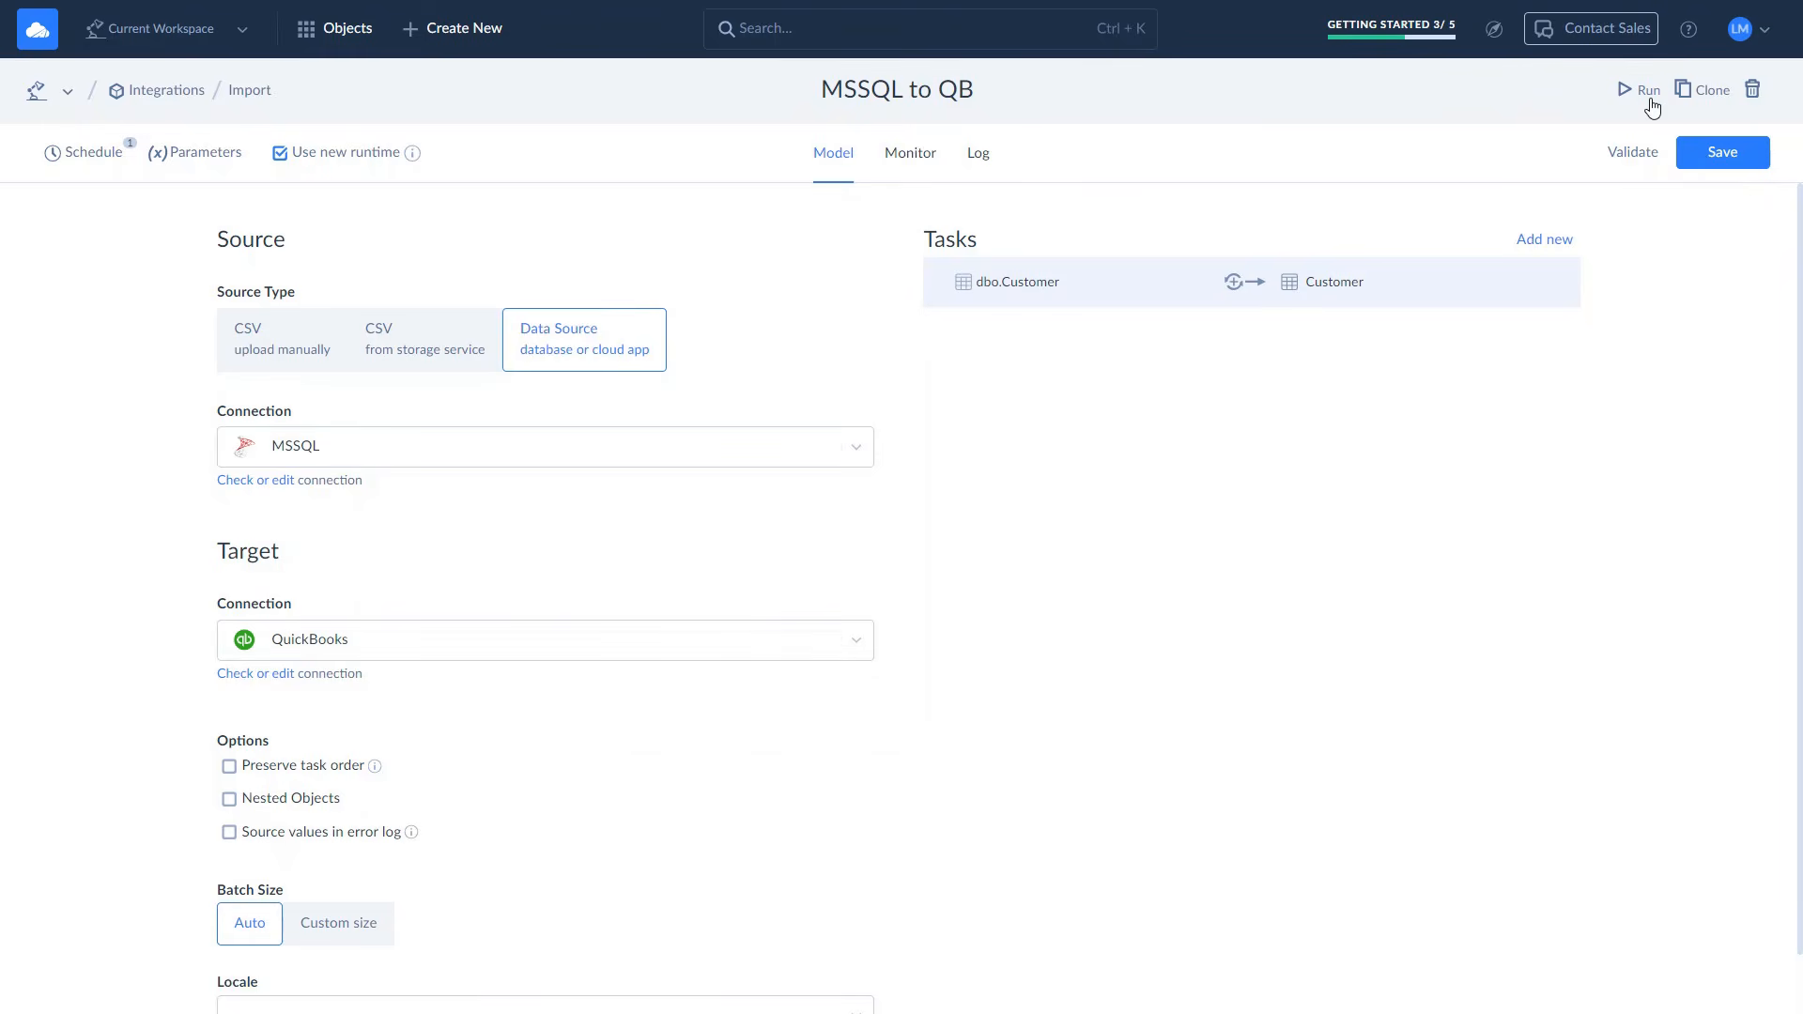
{"action": "left_click", "coordinate": [1651, 105]}
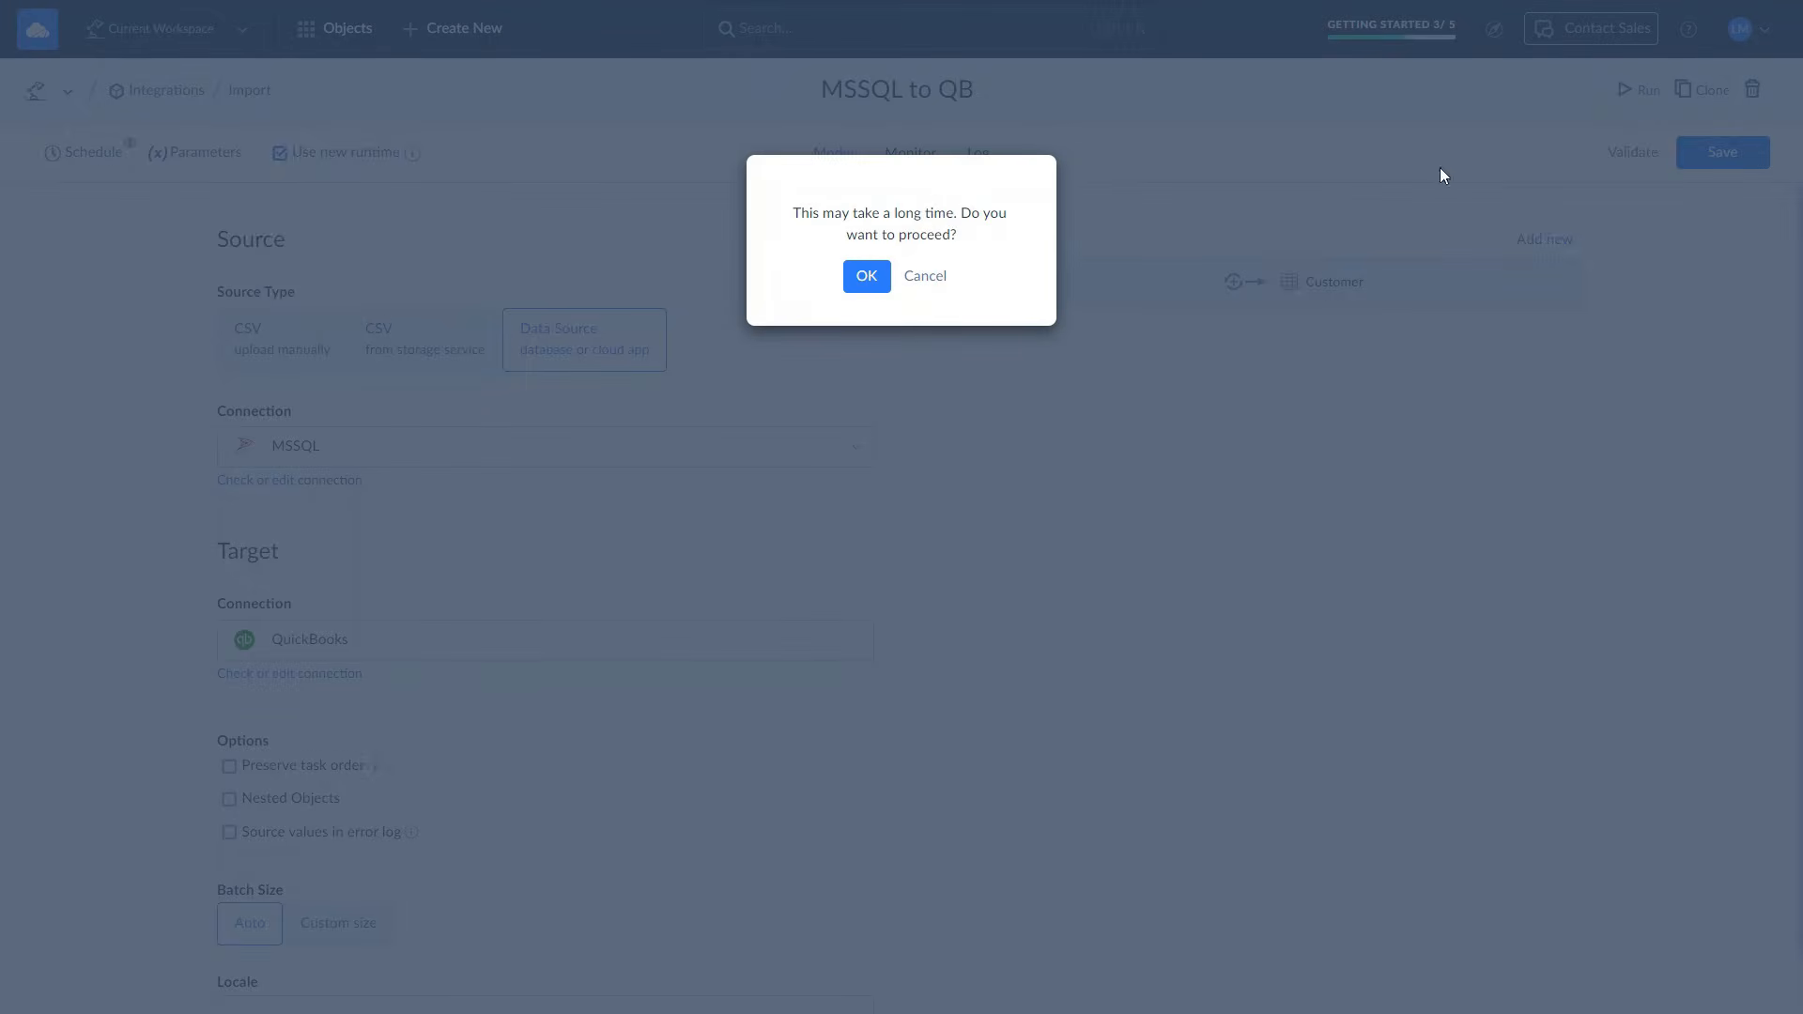
{"action": "left_click", "coordinate": [872, 287]}
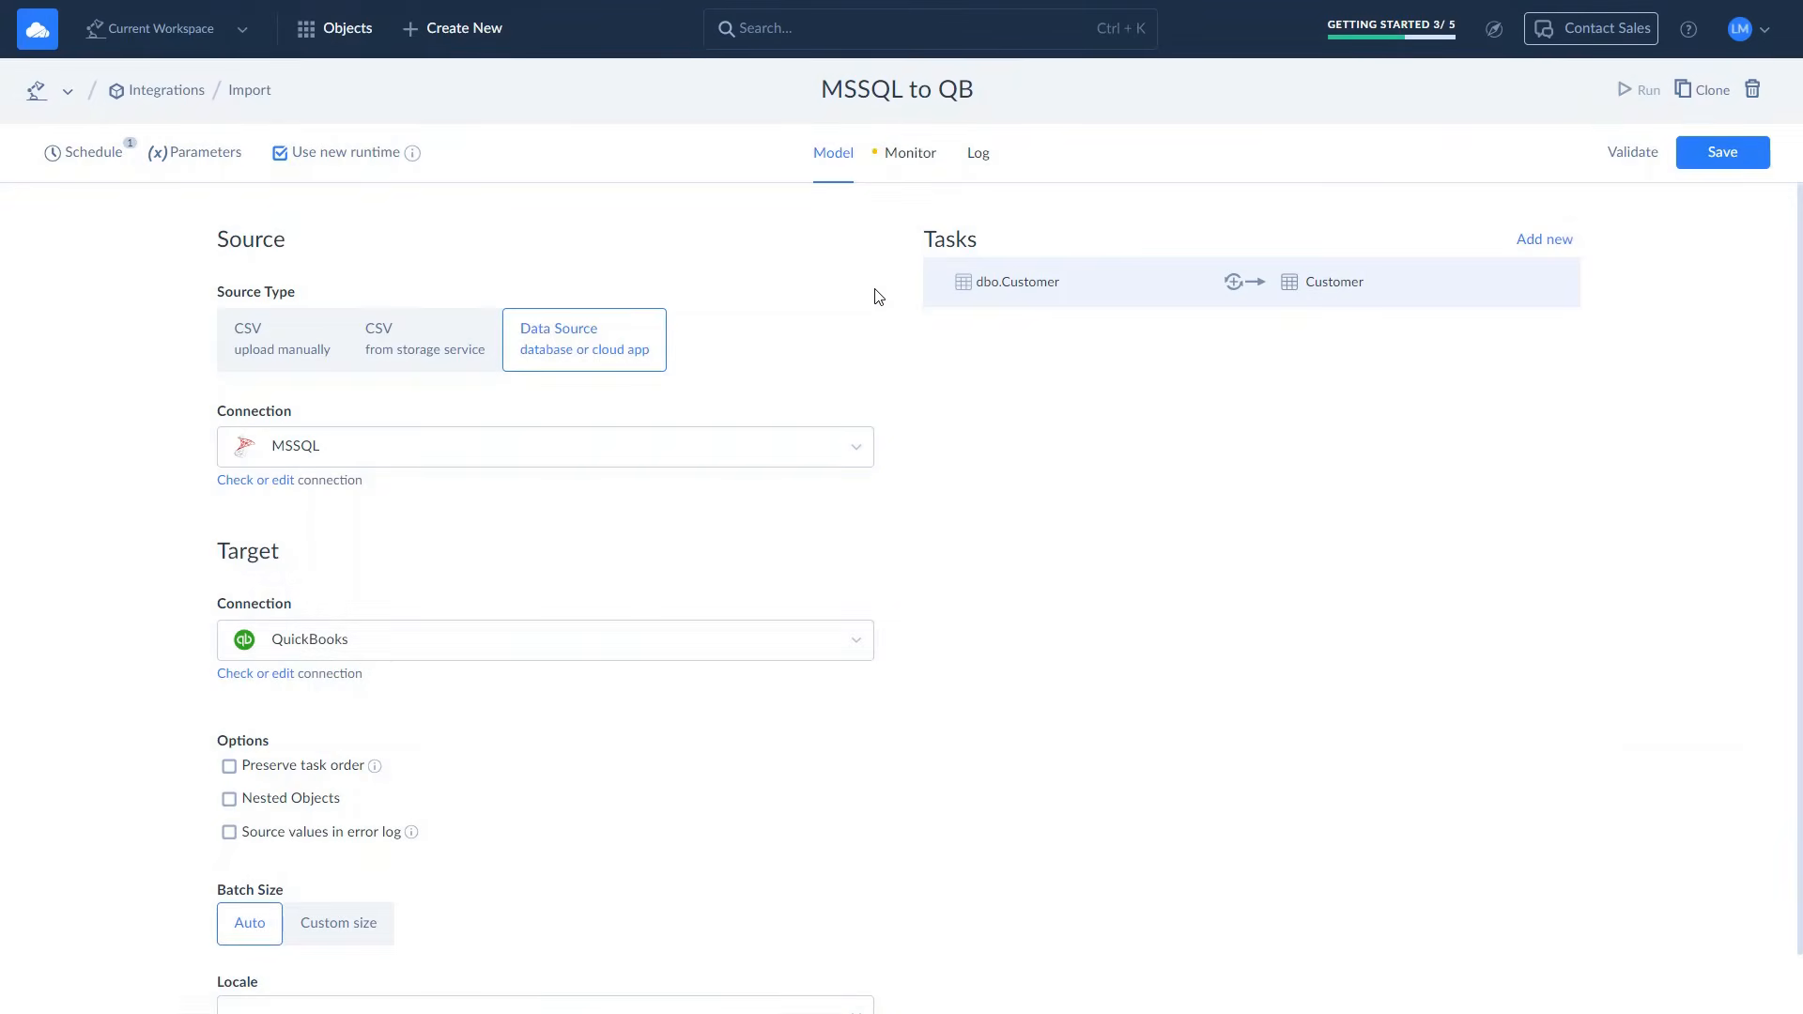
Step: Check the integration's run history, view the details of the finished run, and open its successful Customer records
{"action": "left_click", "coordinate": [916, 171]}
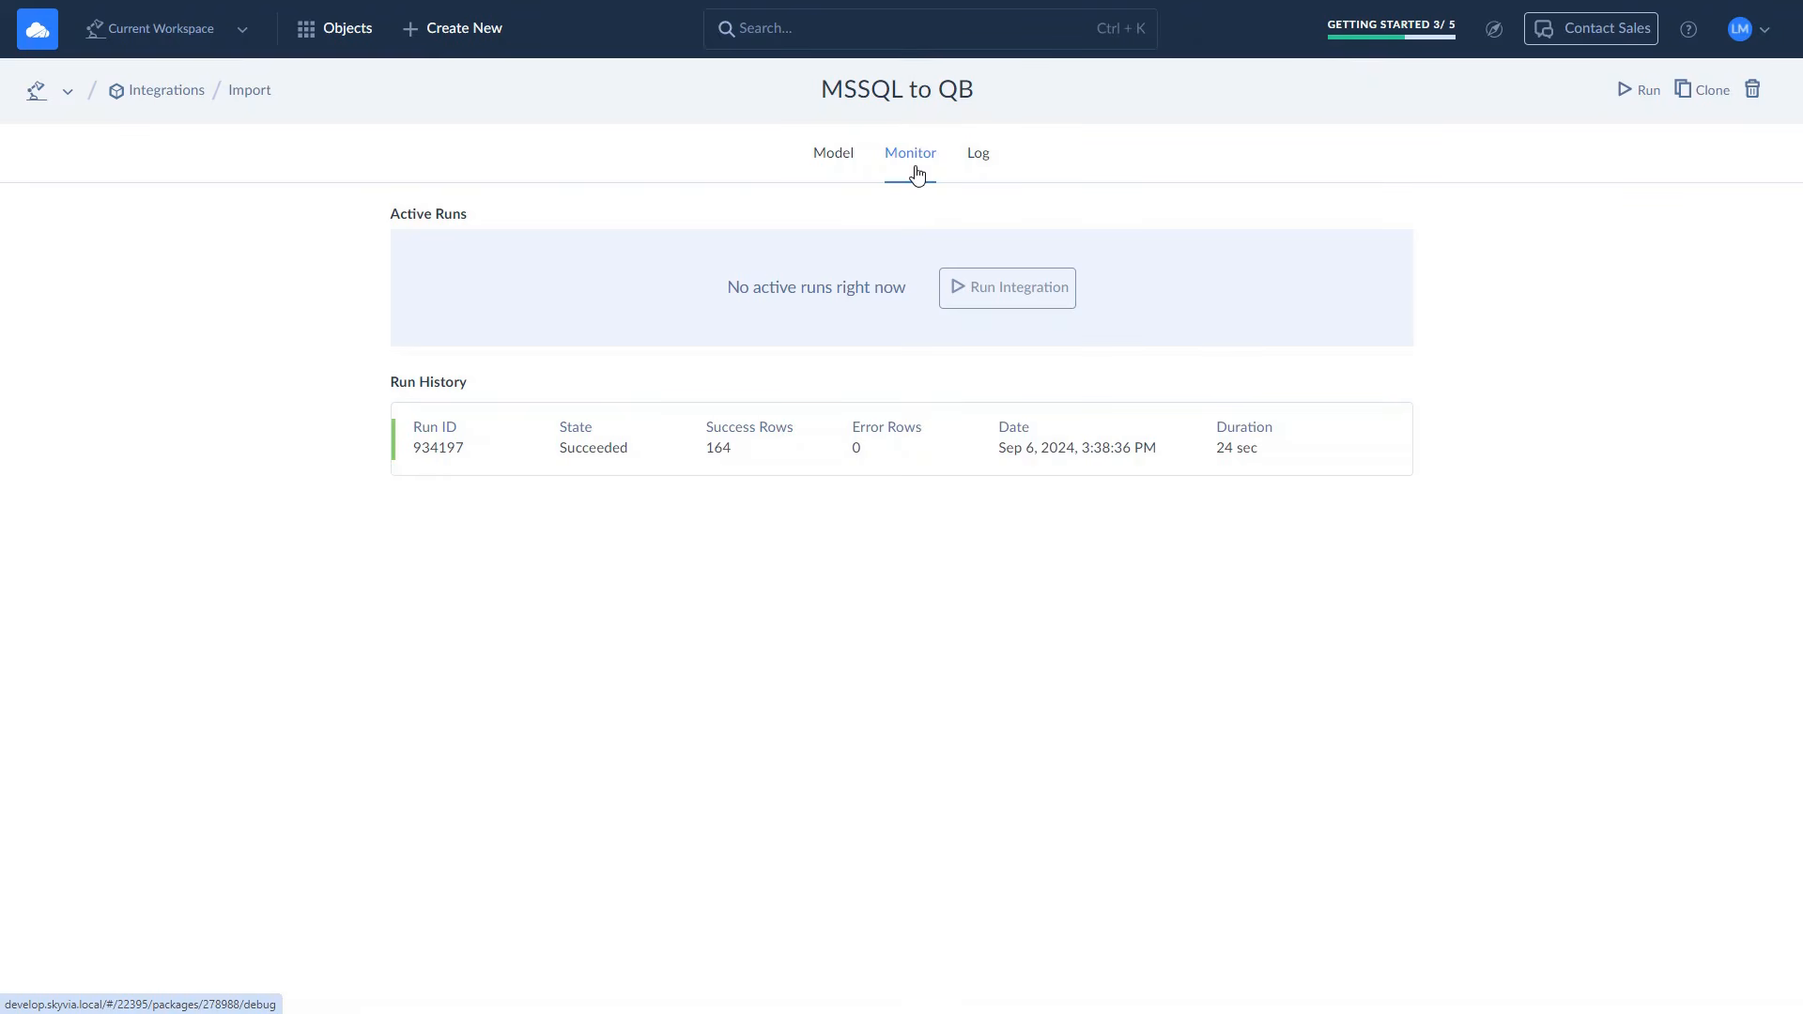
{"action": "left_click", "coordinate": [878, 443]}
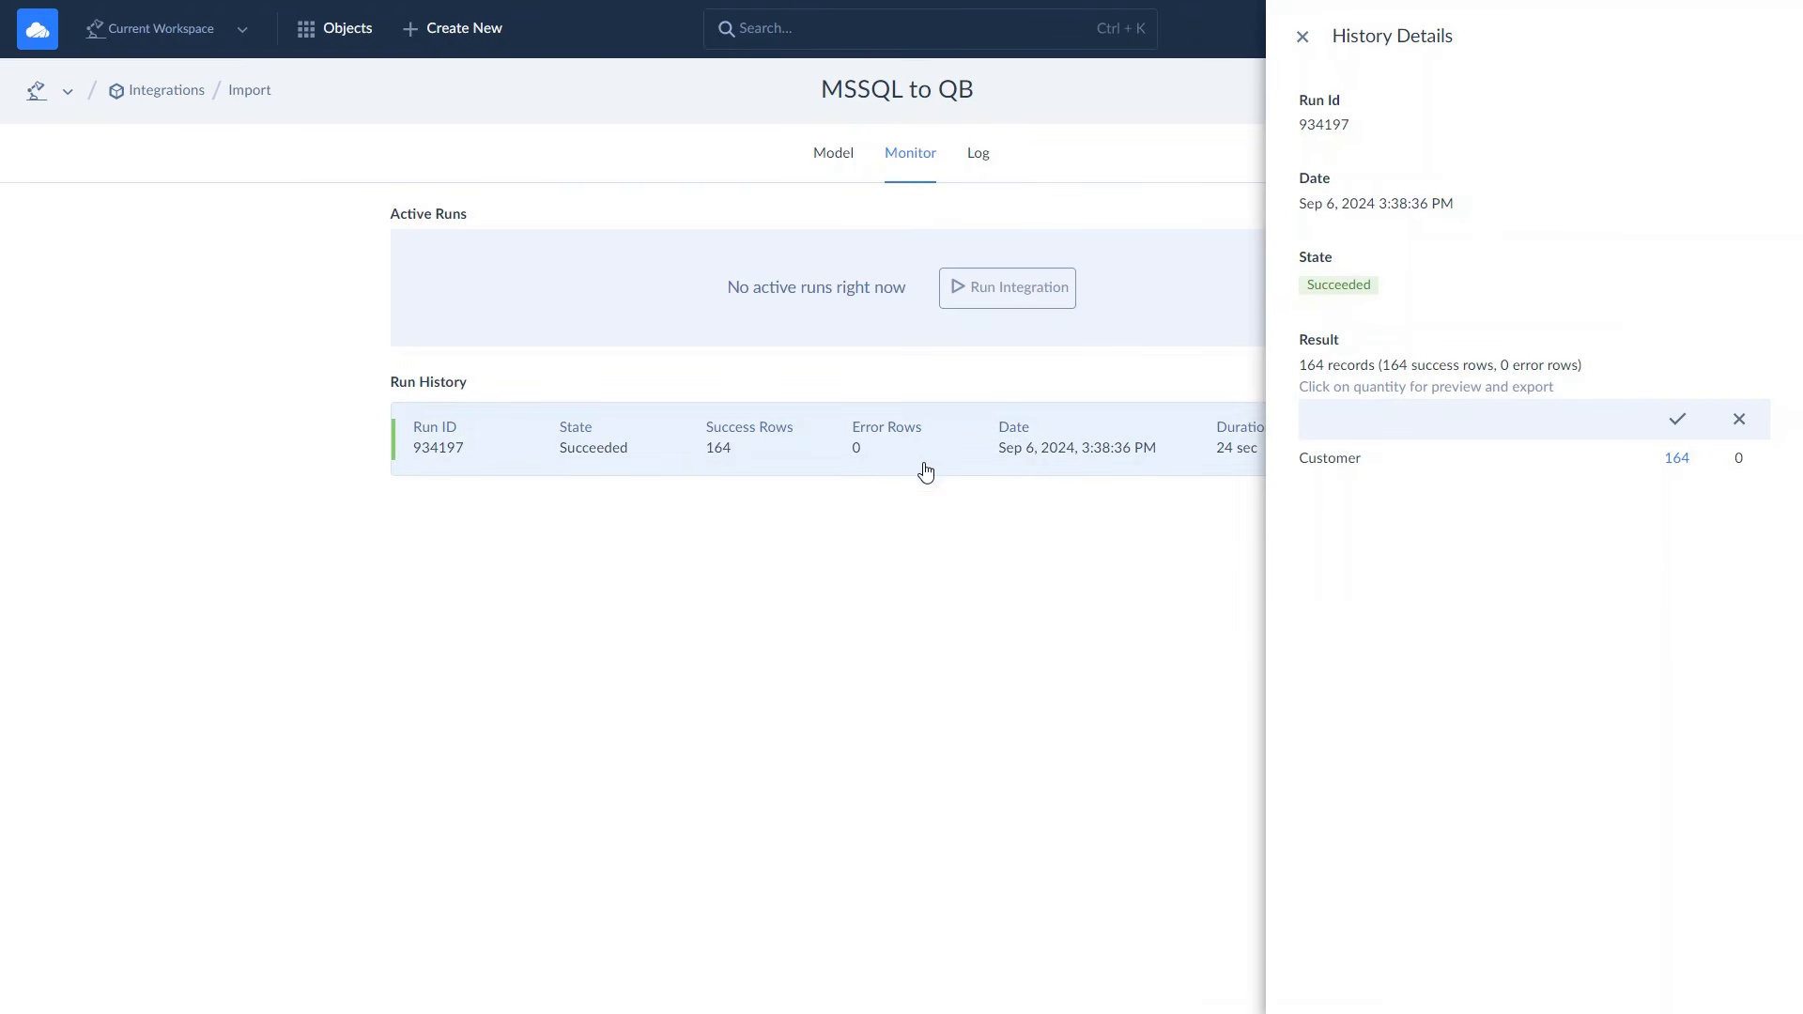
{"action": "left_click", "coordinate": [1679, 462]}
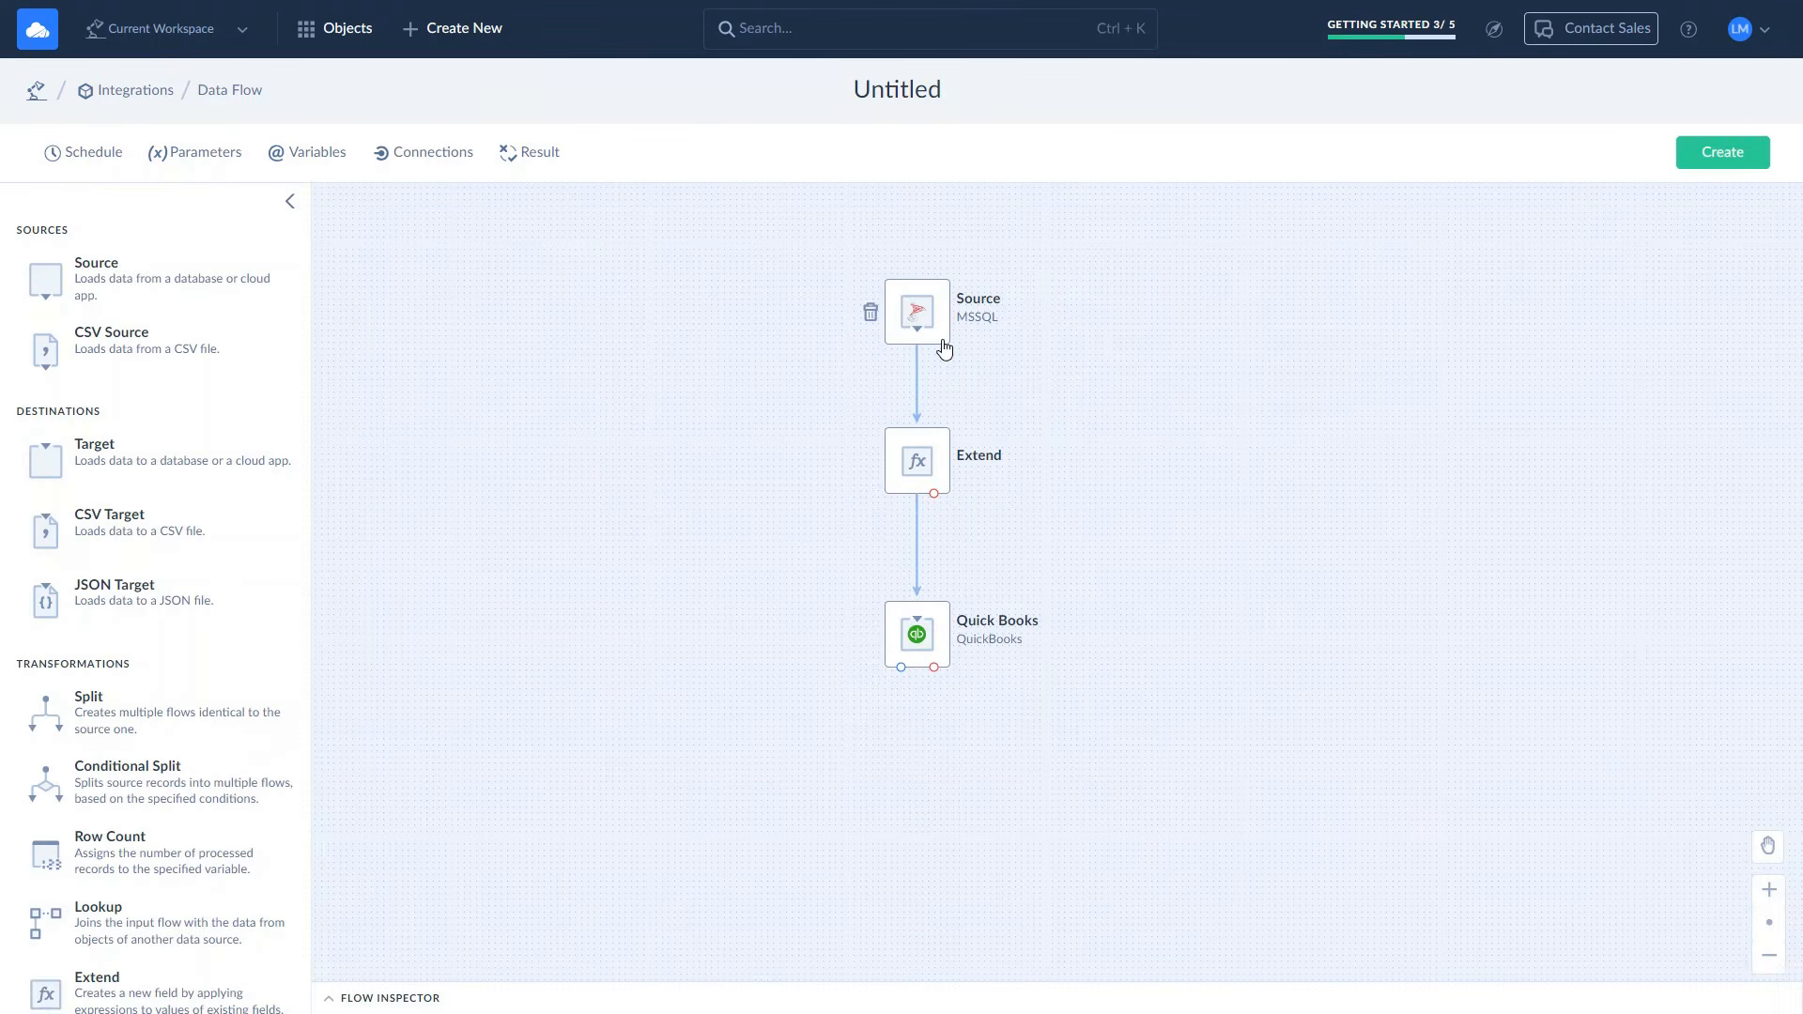
Step: Examine the data flow's MSSQL source, the Extend component's Custom Field expression, and the QuickBooks target without changing them
{"action": "left_click", "coordinate": [944, 348]}
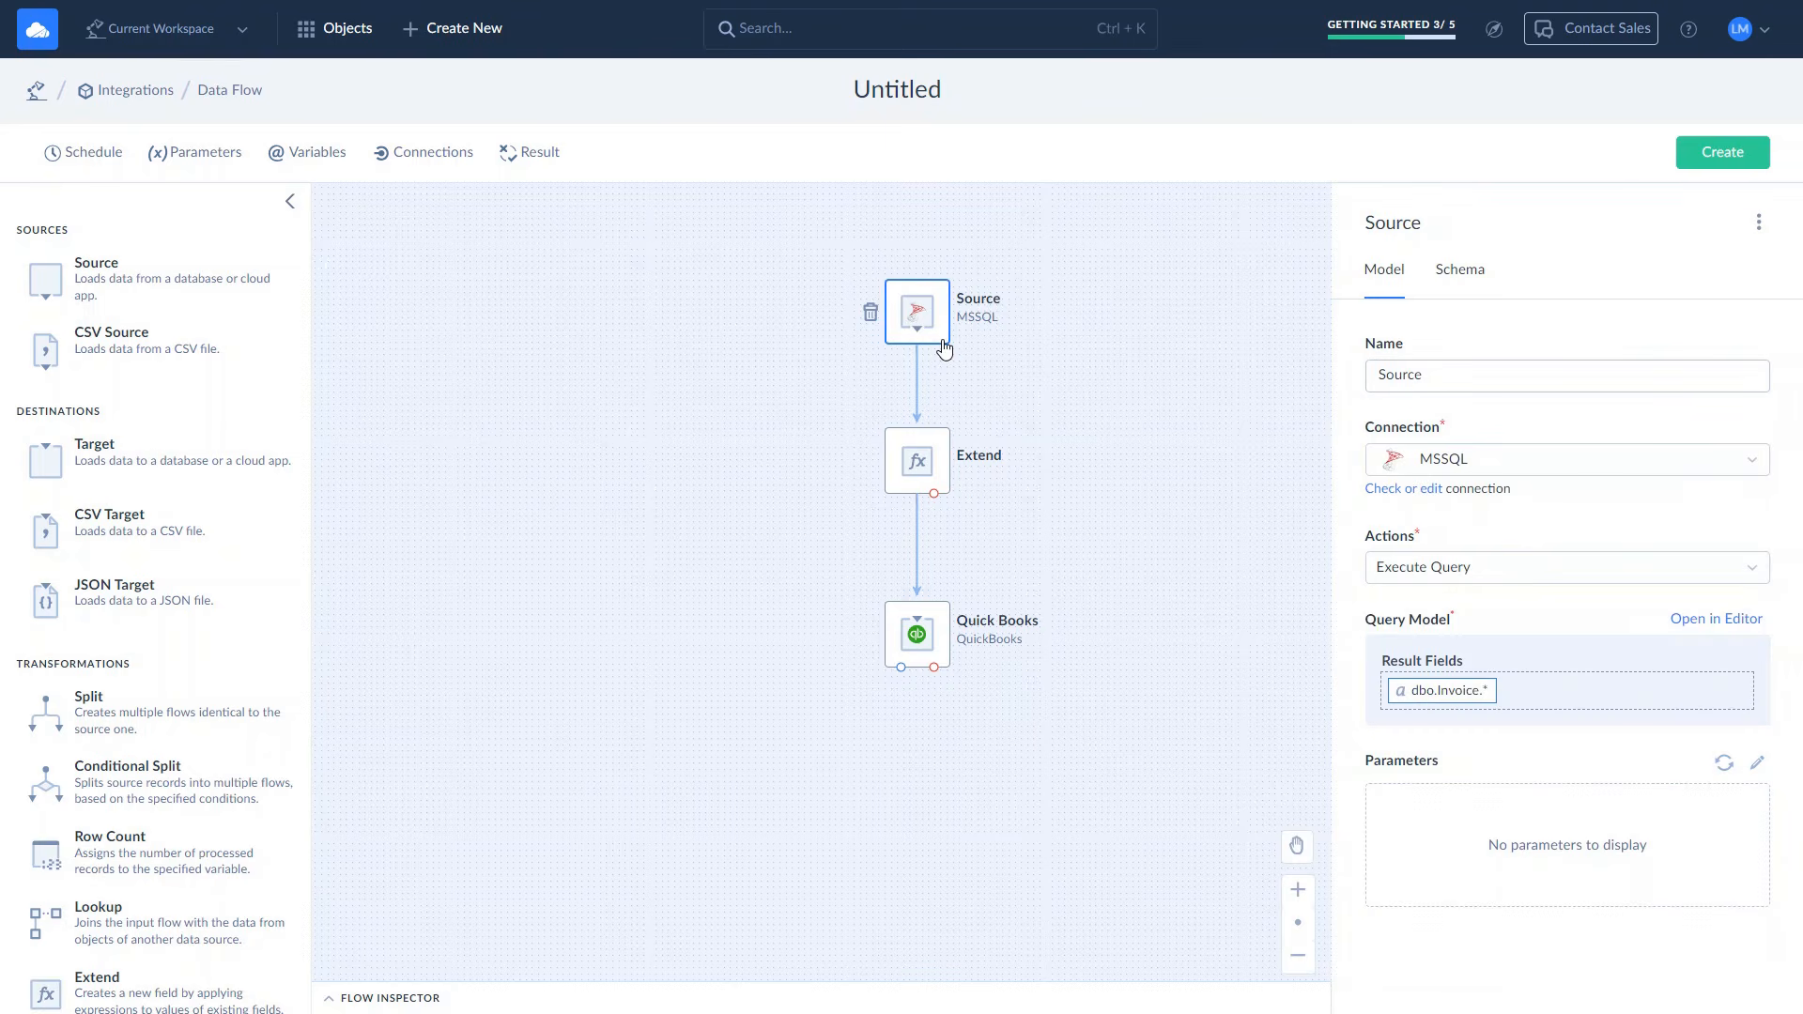
{"action": "left_click", "coordinate": [935, 477]}
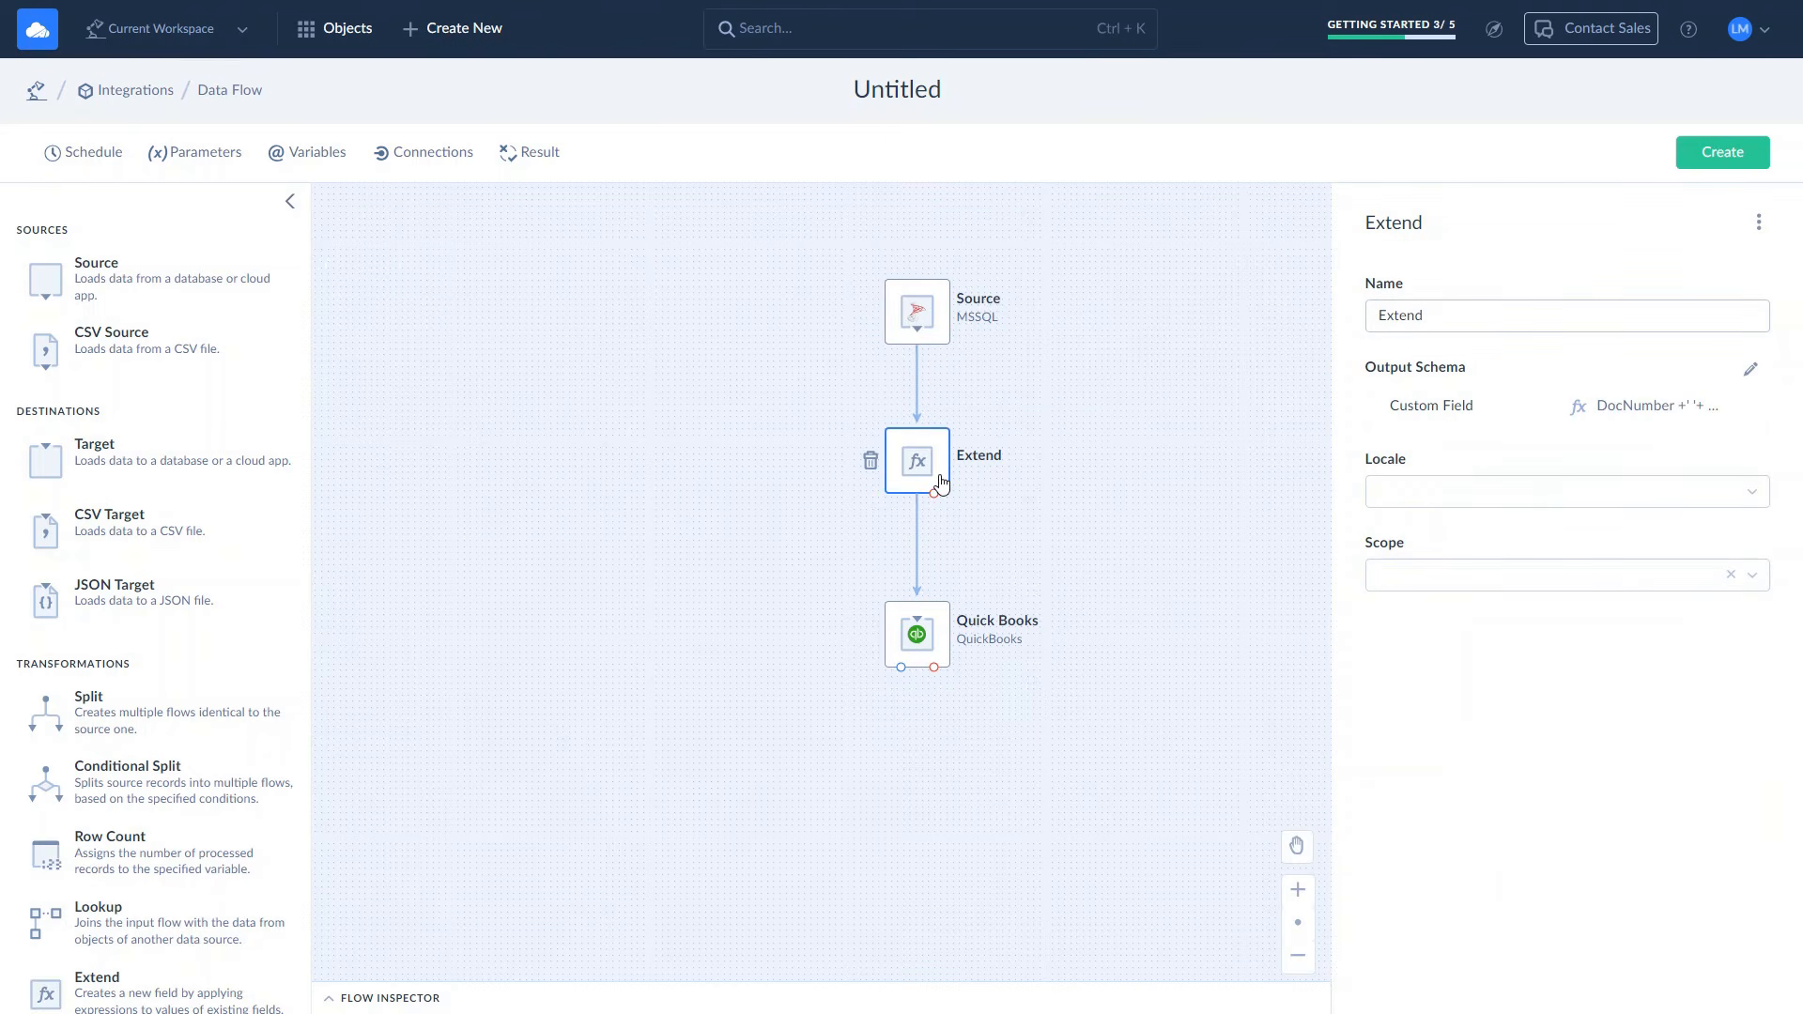
{"action": "left_click", "coordinate": [1750, 368]}
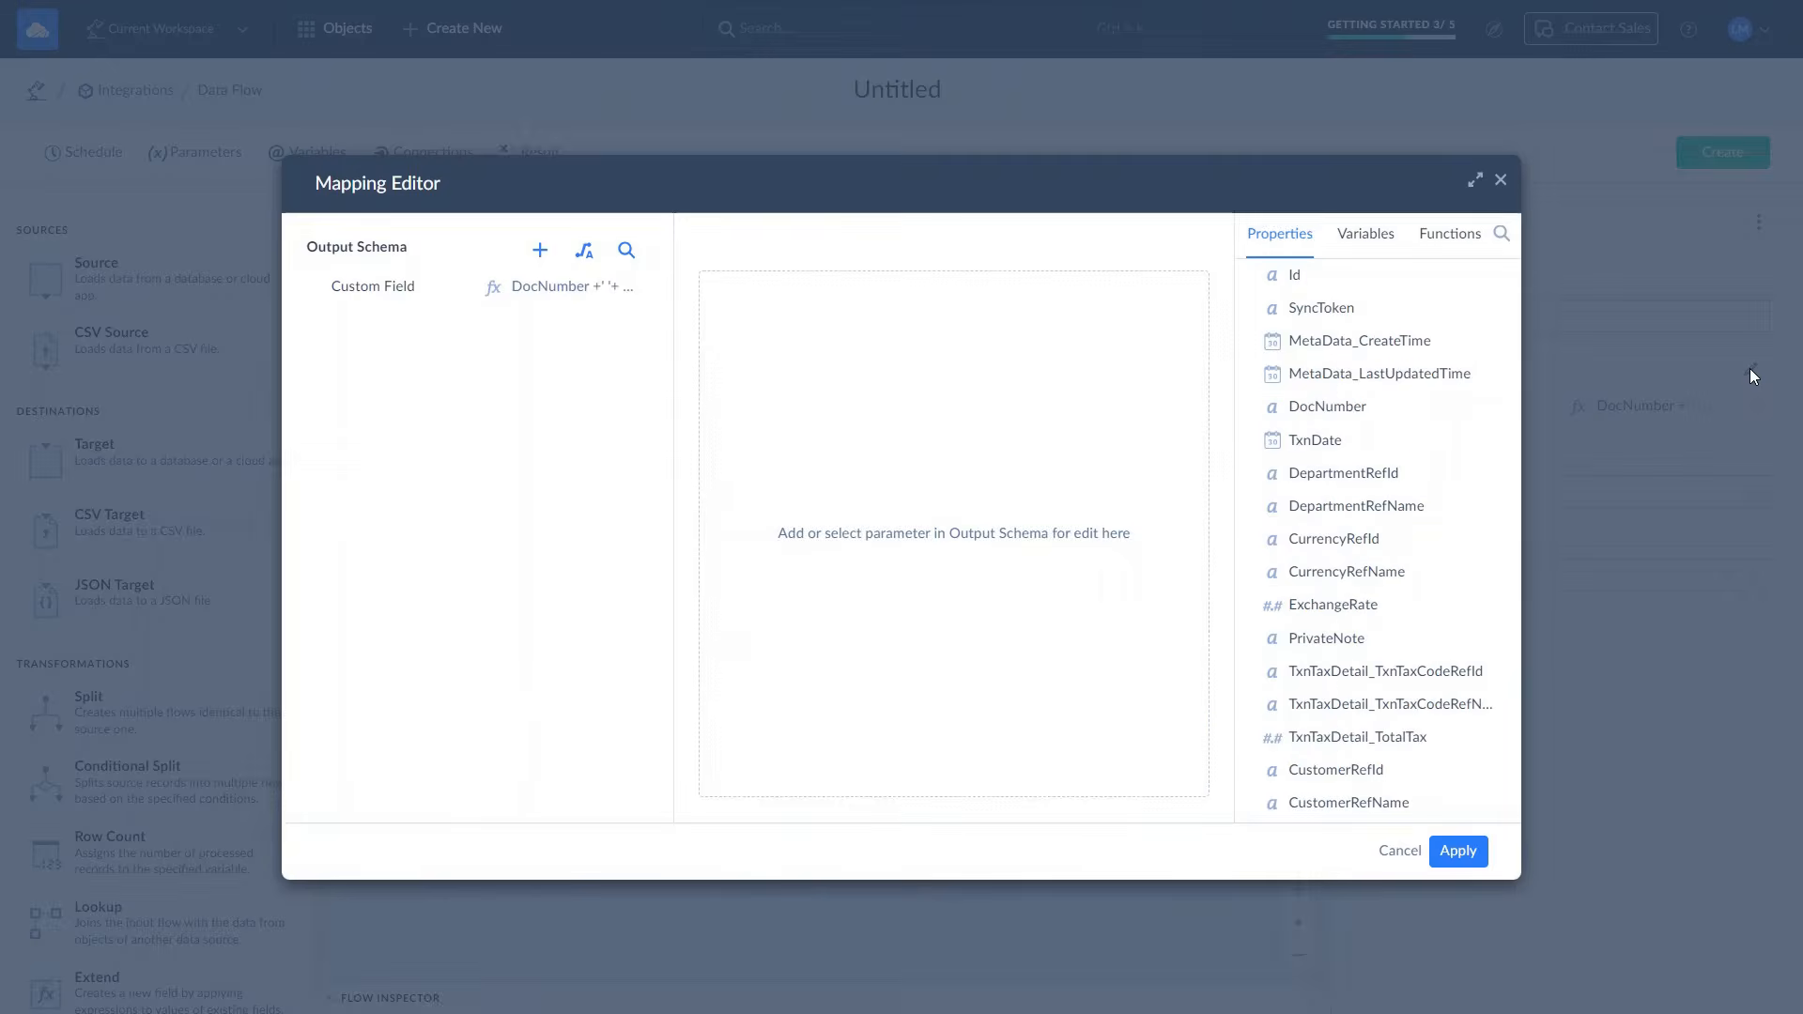
{"action": "left_click", "coordinate": [628, 303]}
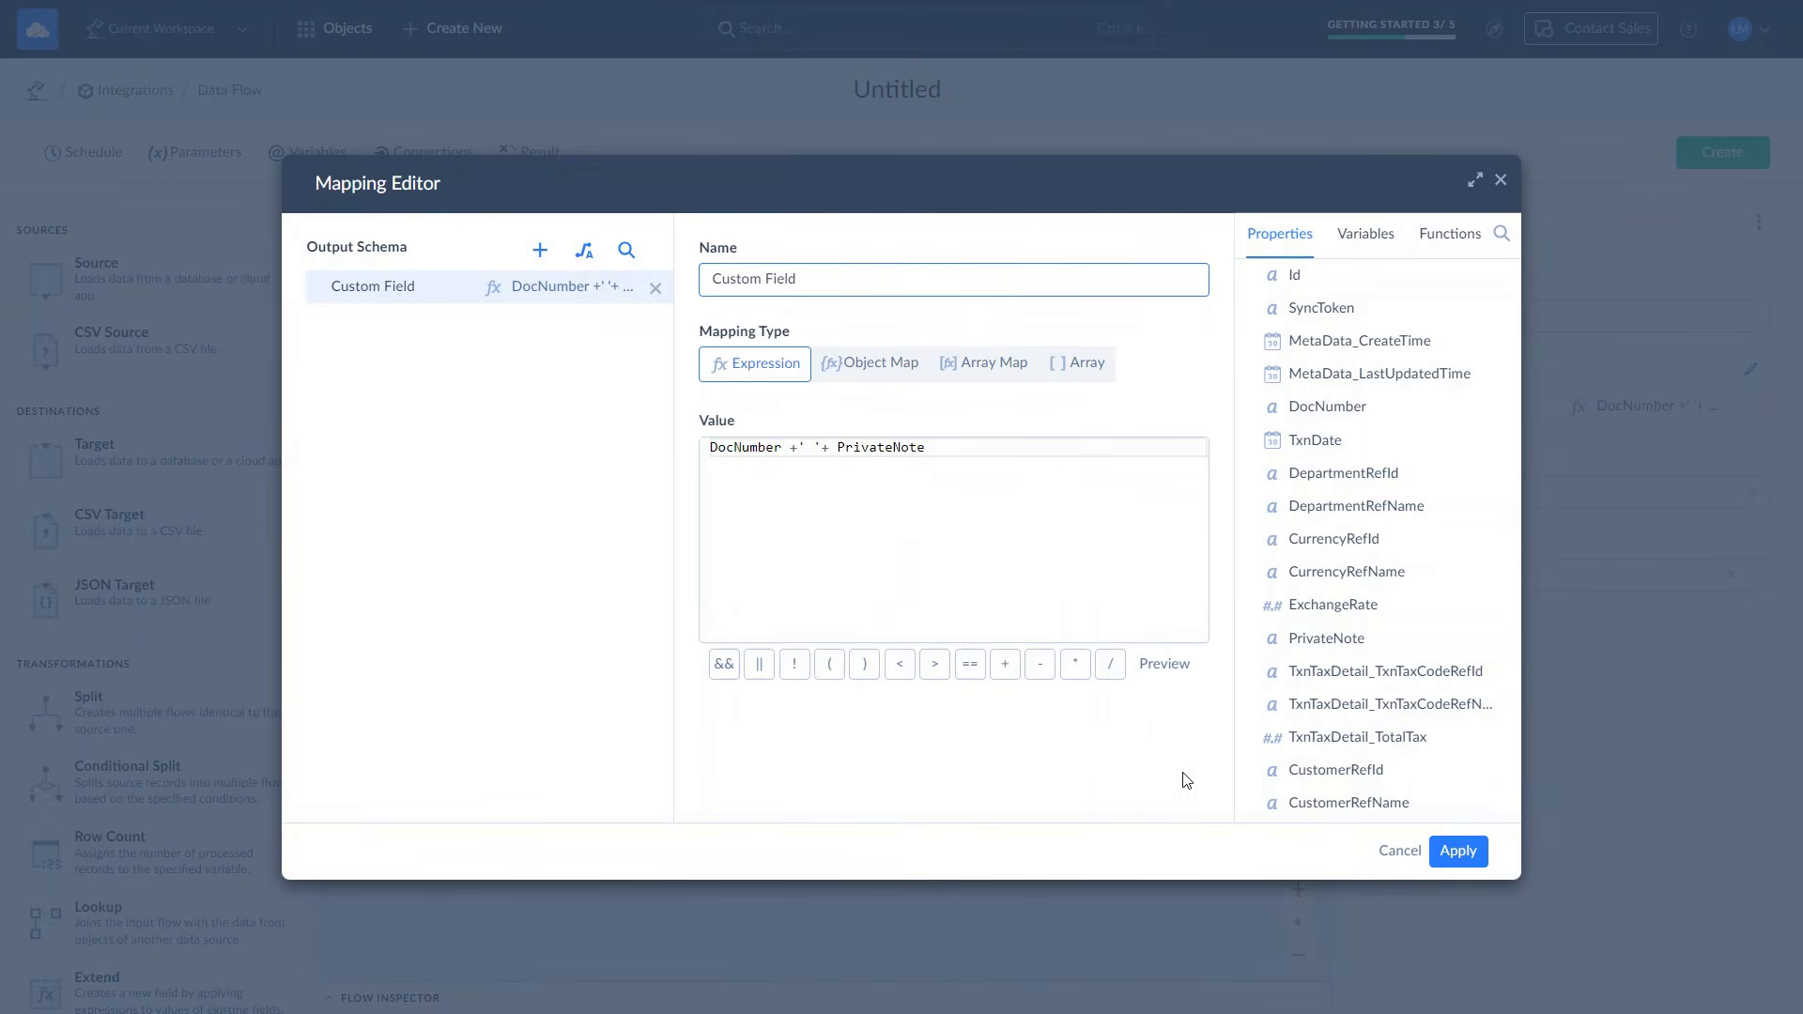
{"action": "left_click", "coordinate": [1401, 854]}
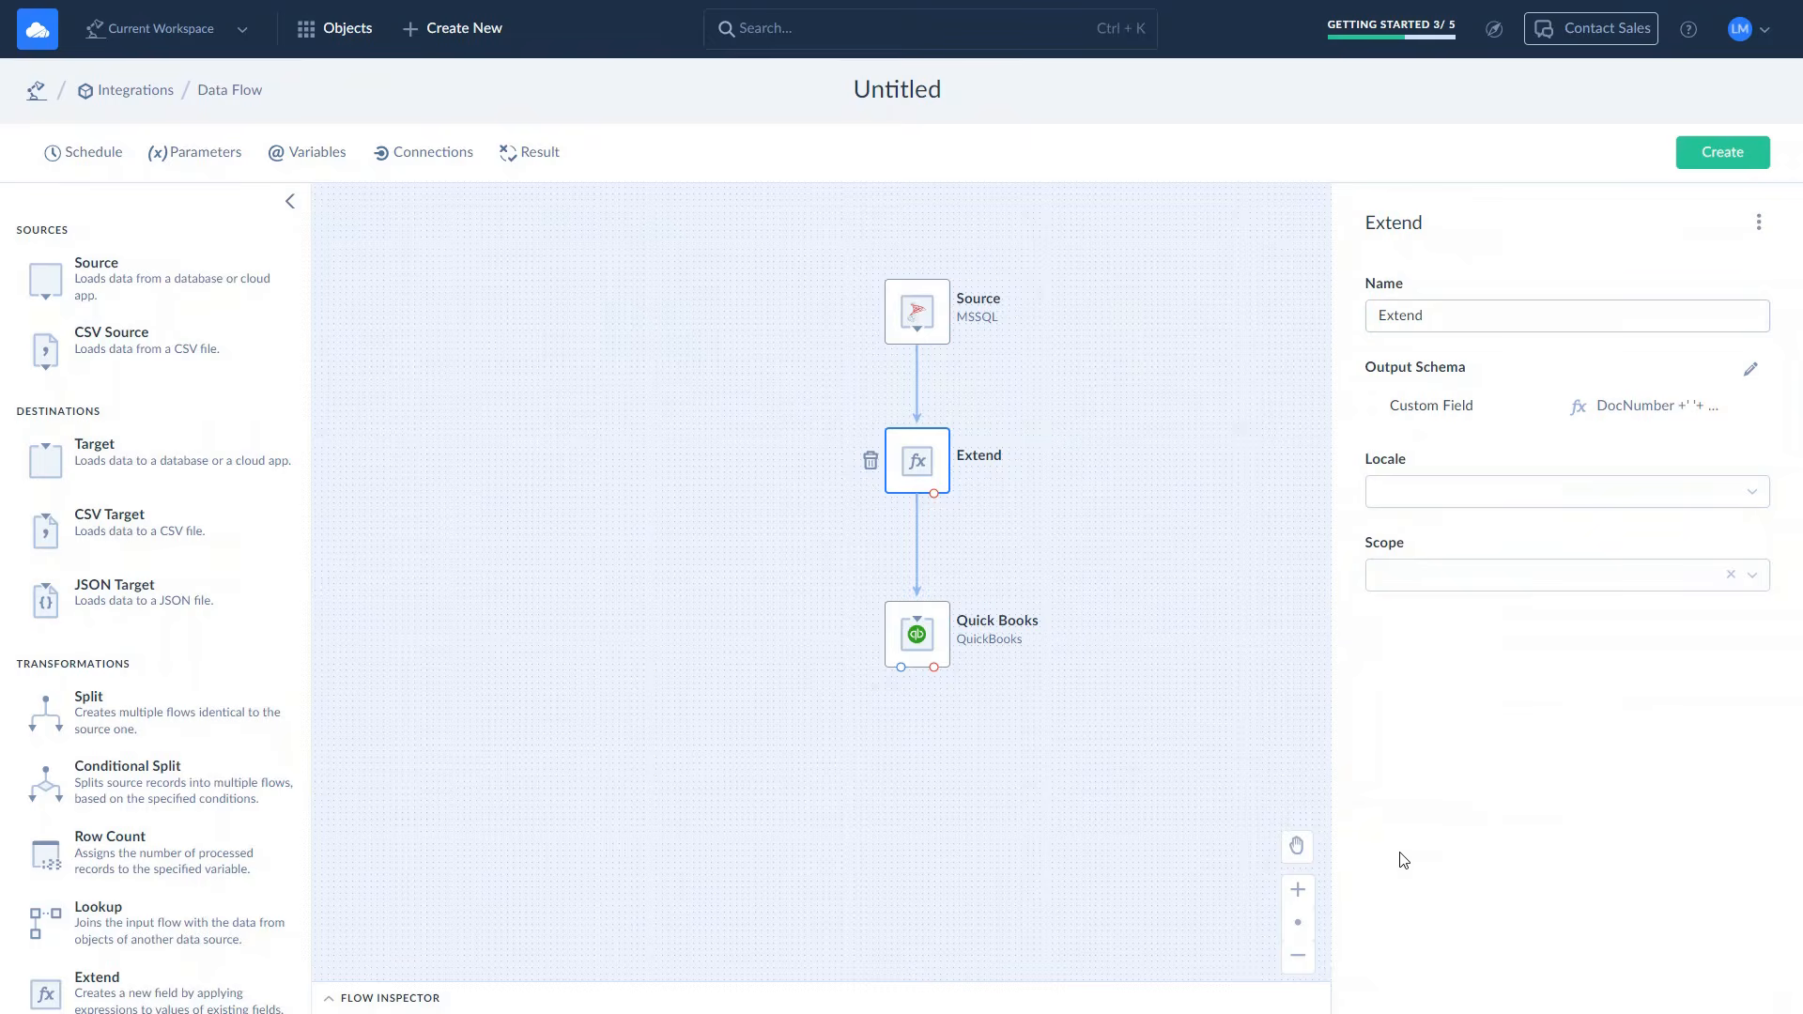
{"action": "left_click", "coordinate": [946, 657]}
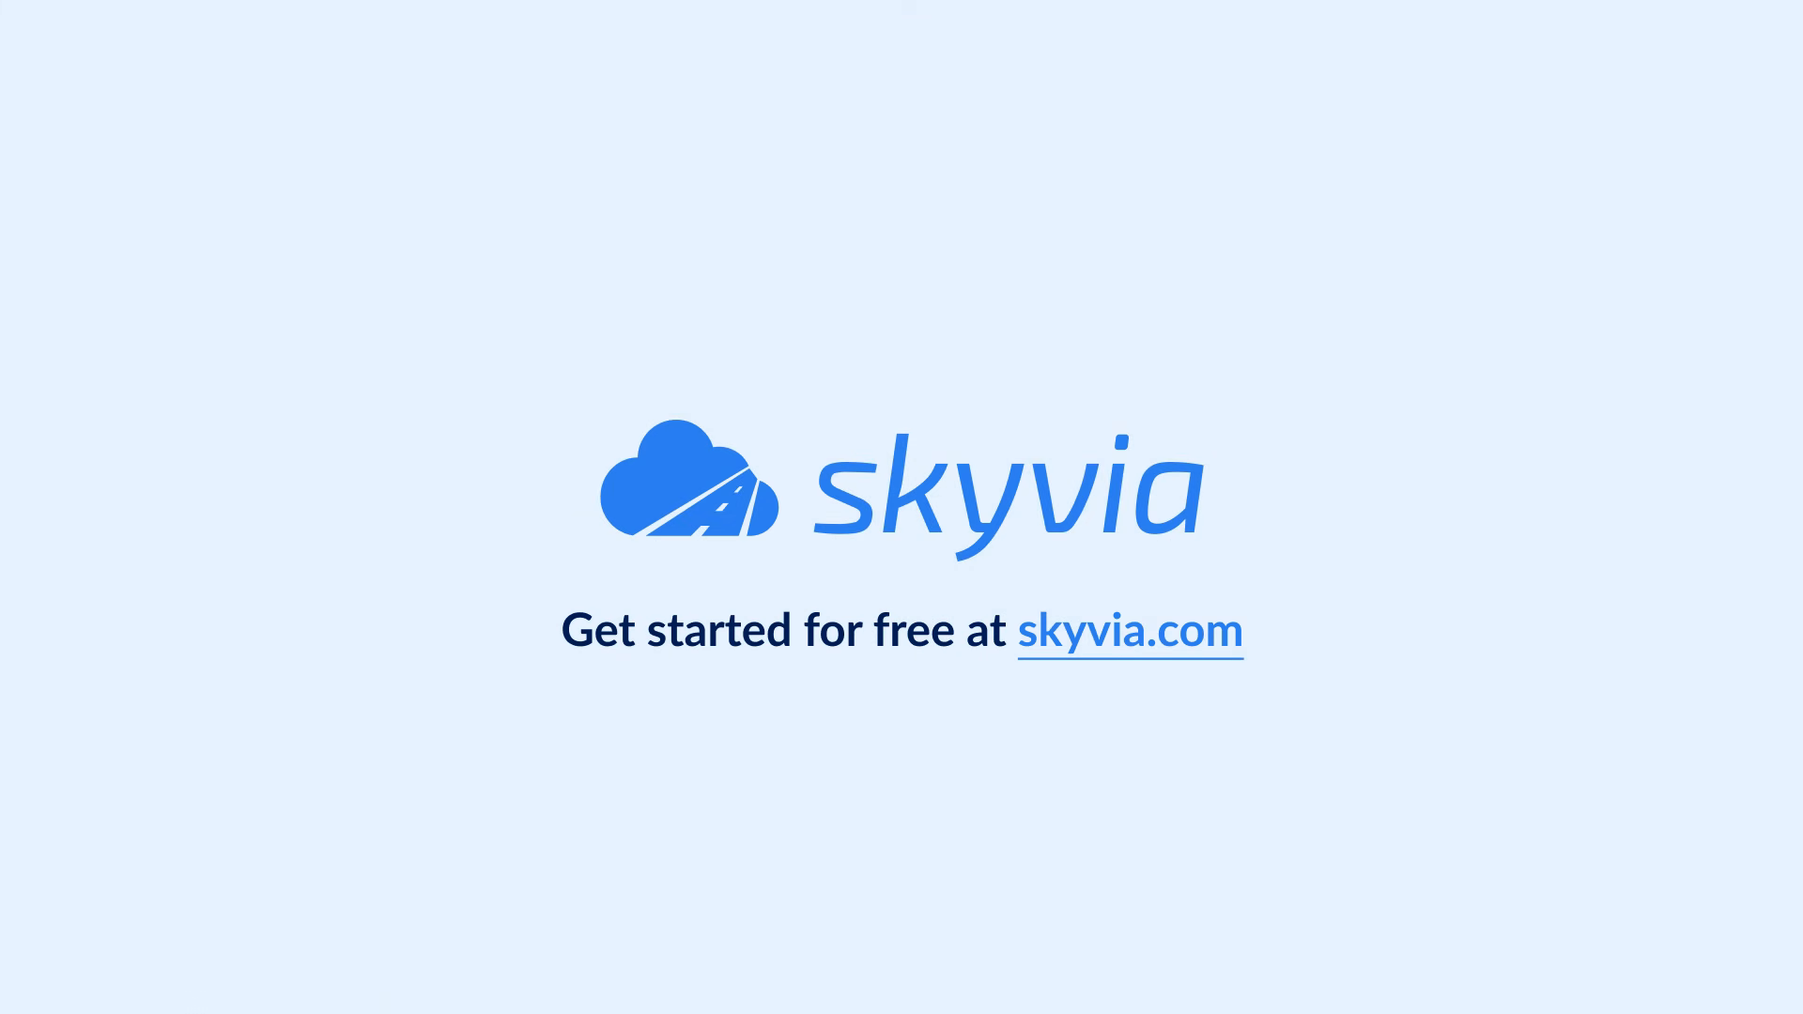